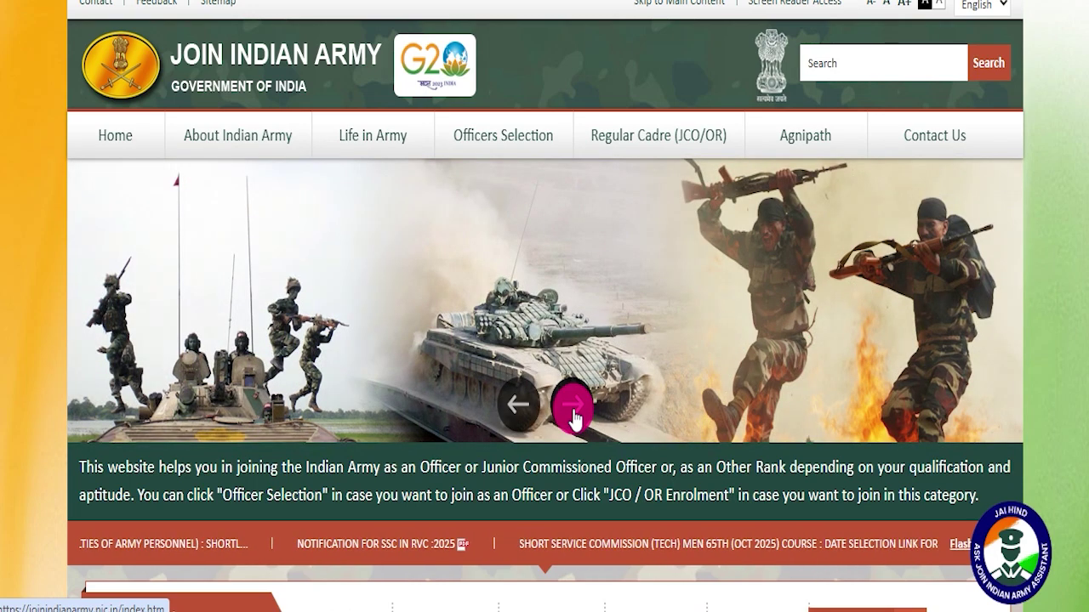
Browse through the banner slides on the Join Indian Army home page.
click(573, 407)
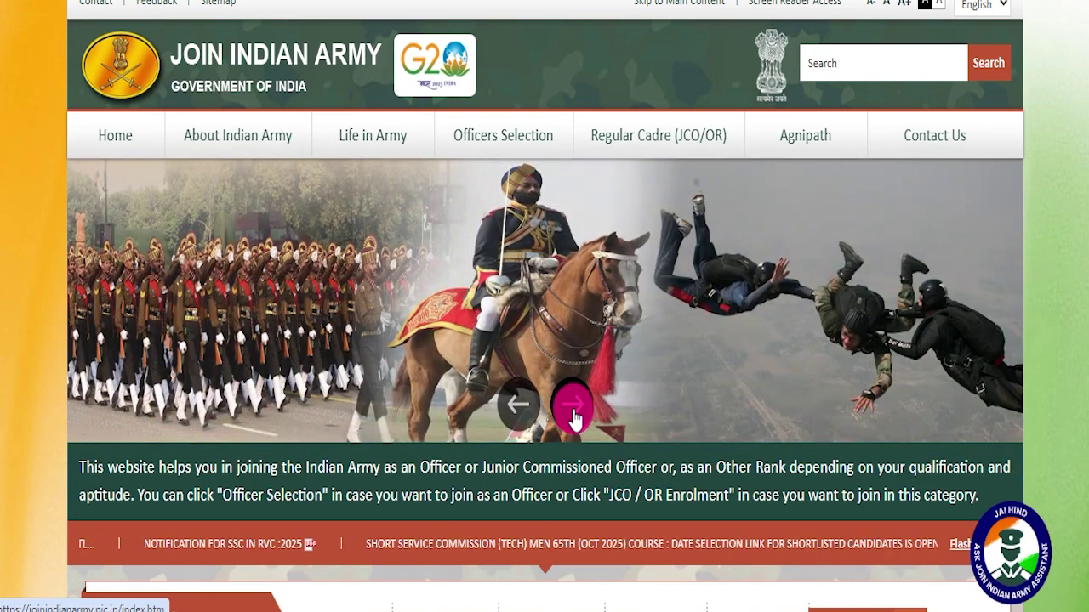
click(573, 406)
click(573, 407)
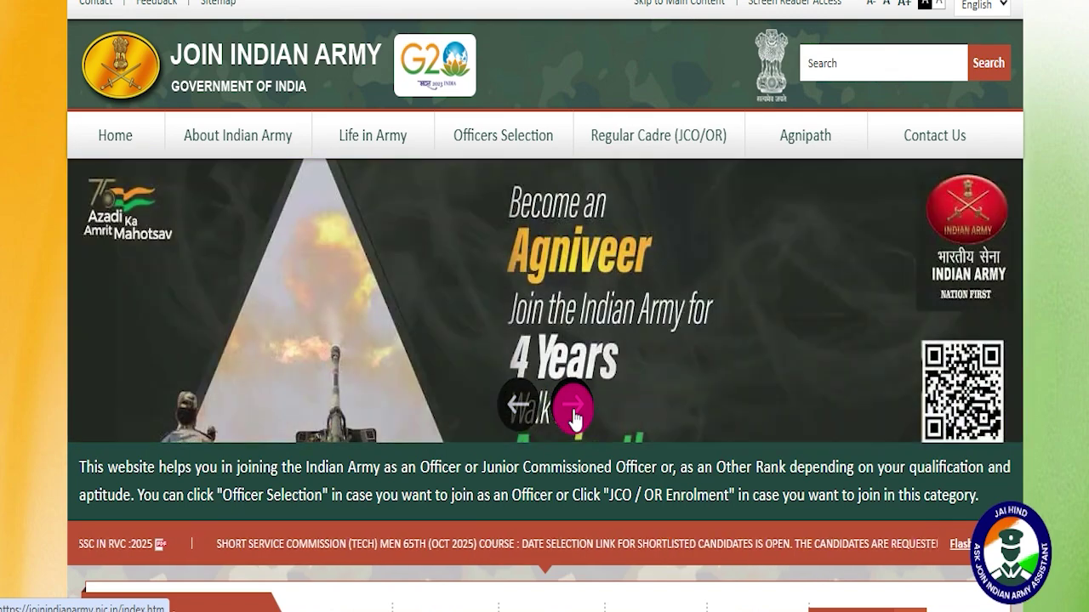
click(573, 408)
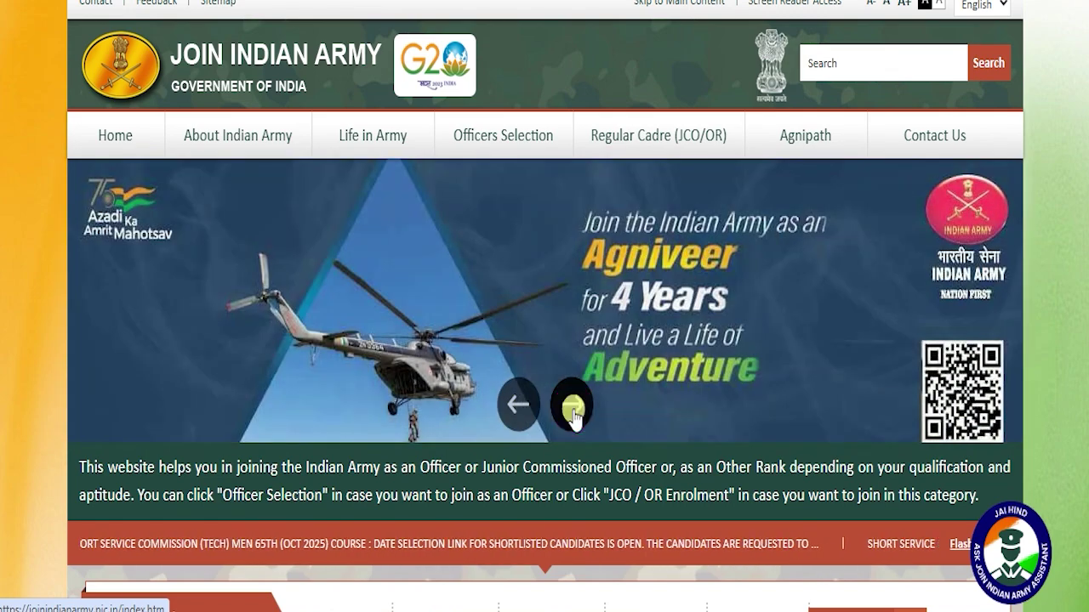
click(572, 409)
click(572, 408)
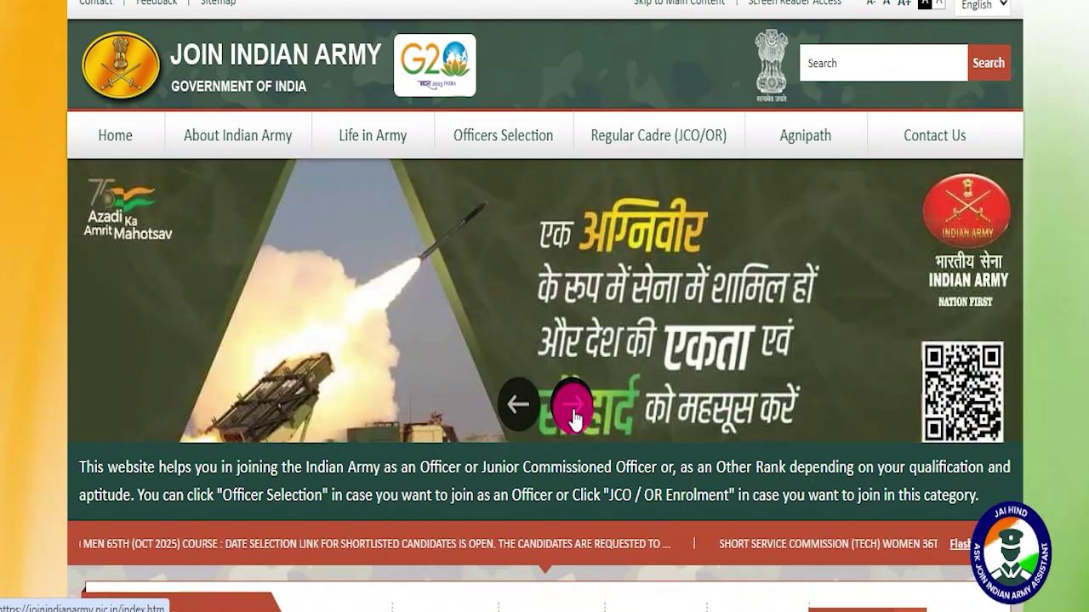
click(572, 410)
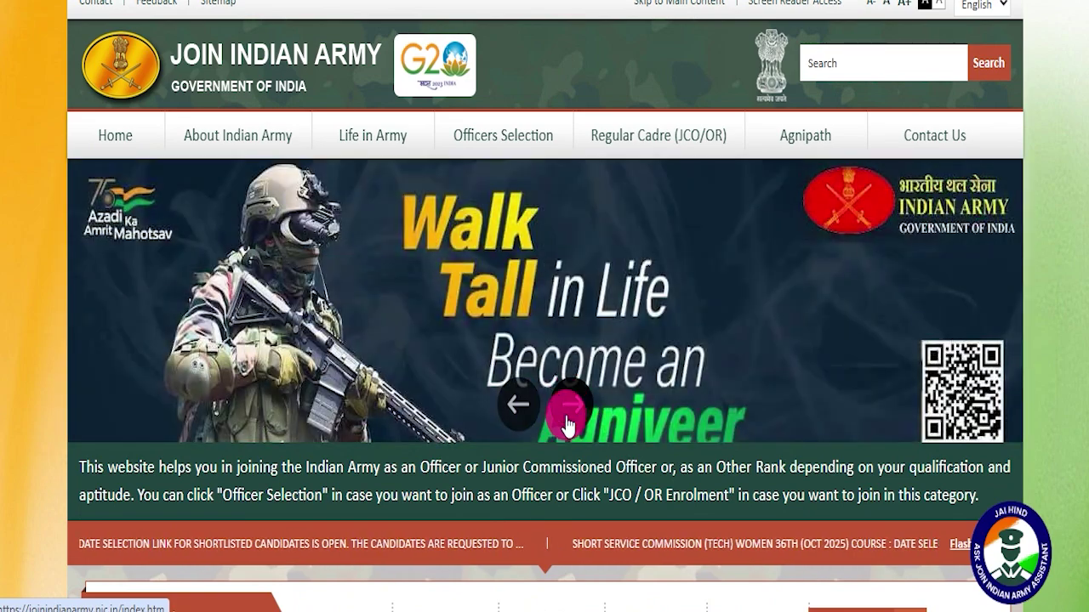
click(568, 421)
click(567, 421)
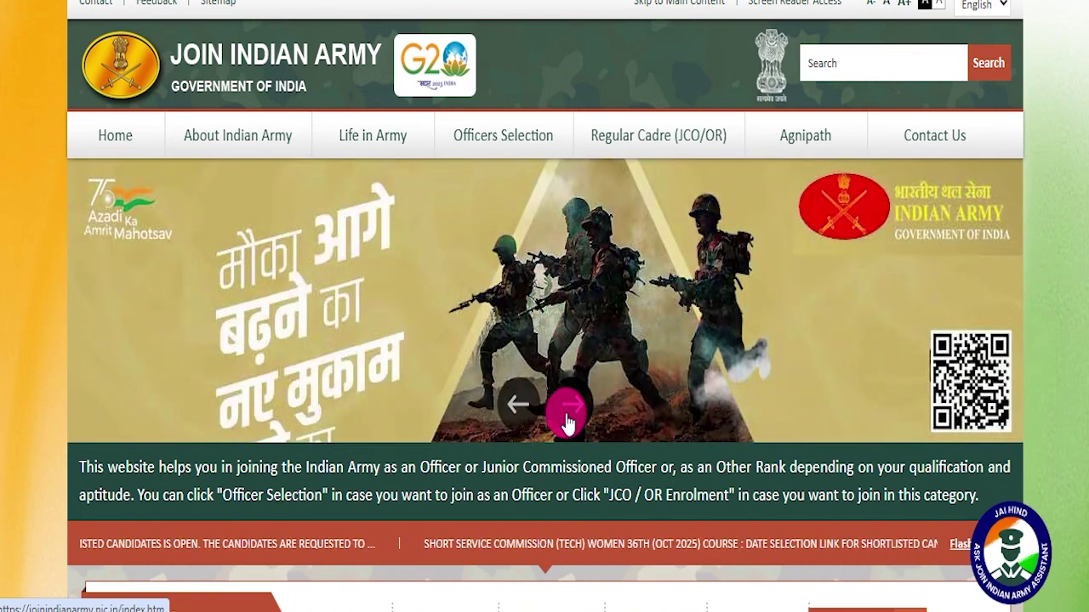
click(567, 419)
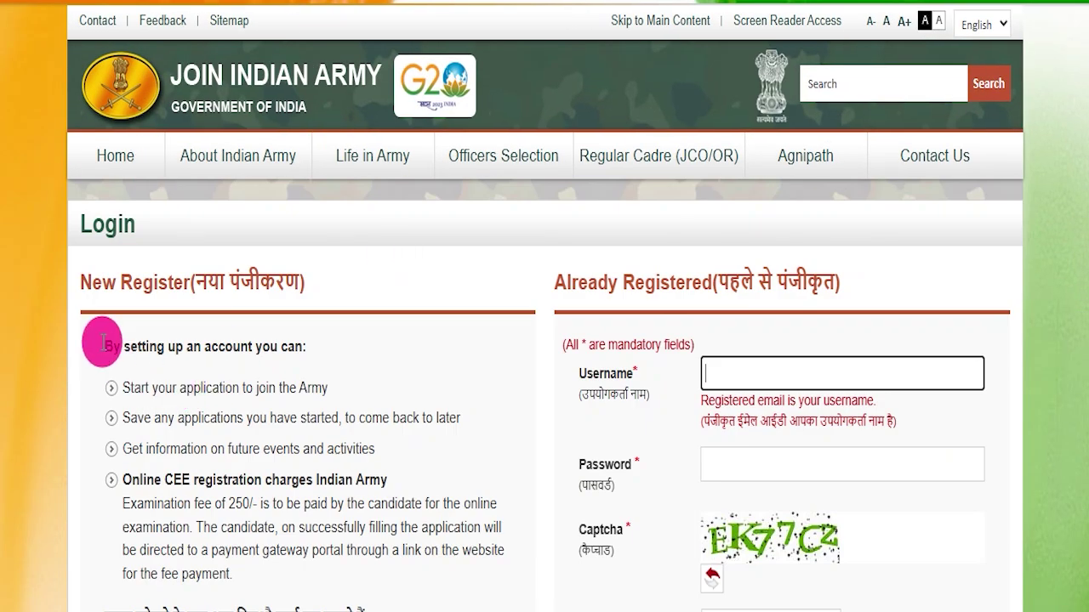
Review the new-registration information and the registered-user login form on the Login page.
drag(102, 340, 228, 502)
click(247, 572)
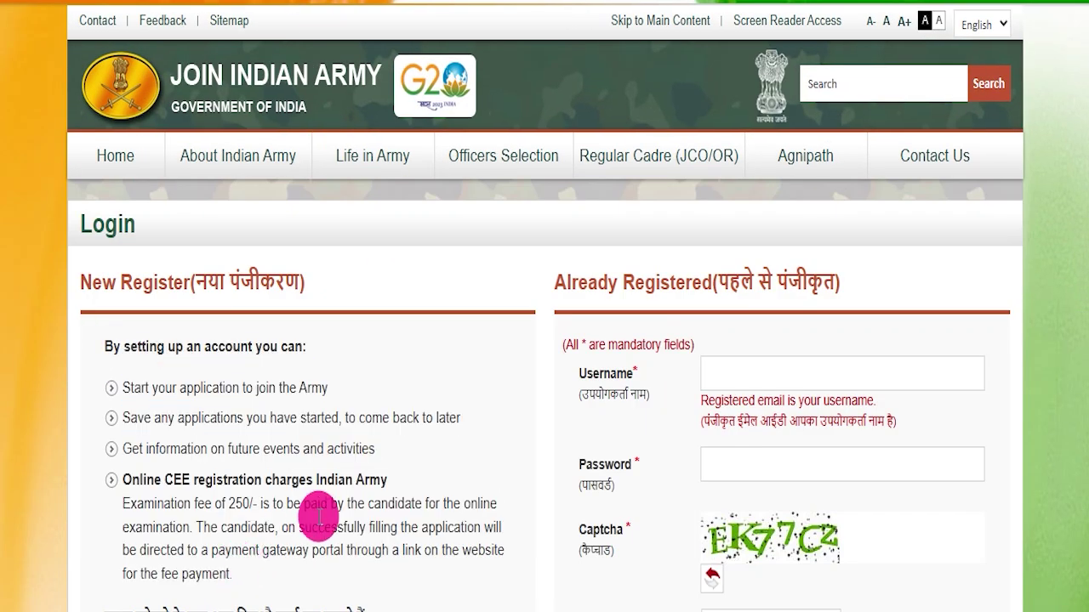
scroll(319, 514, down, 3)
scroll(340, 485, up, 3)
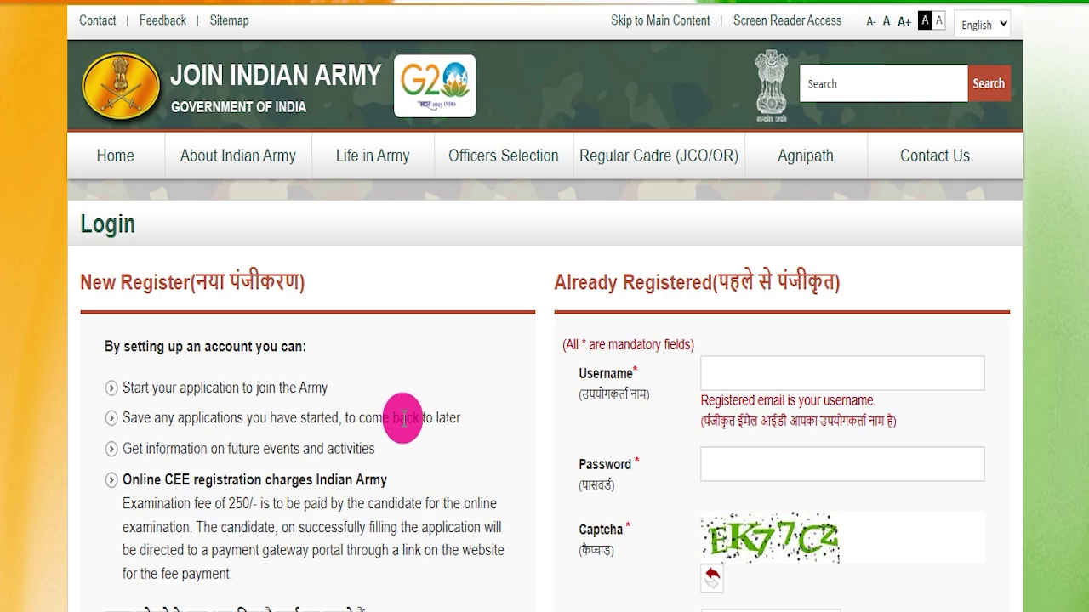
scroll(505, 425, down, 5)
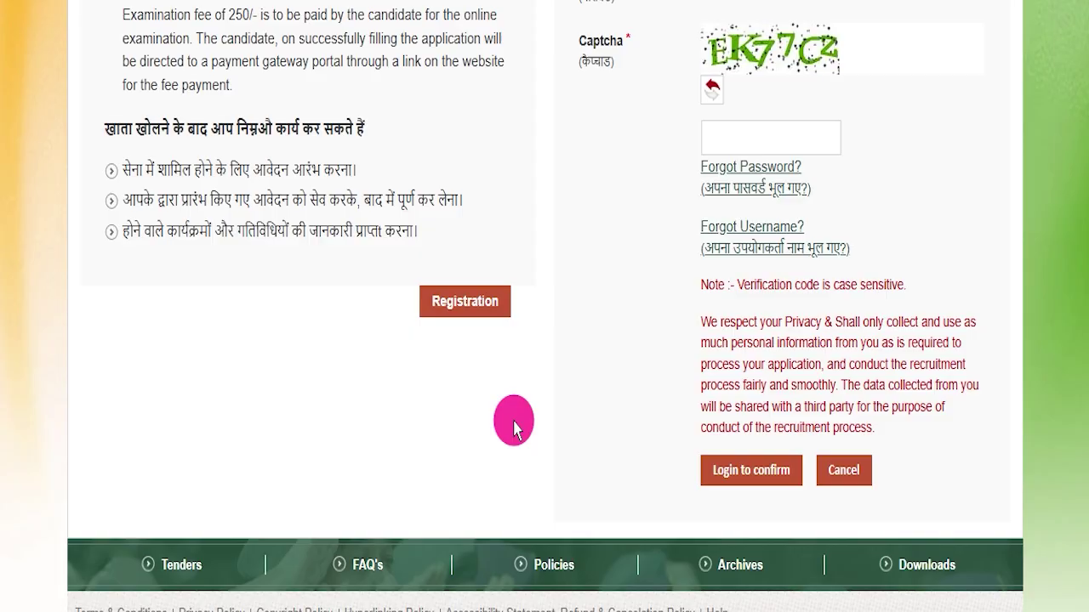
scroll(512, 357, up, 5)
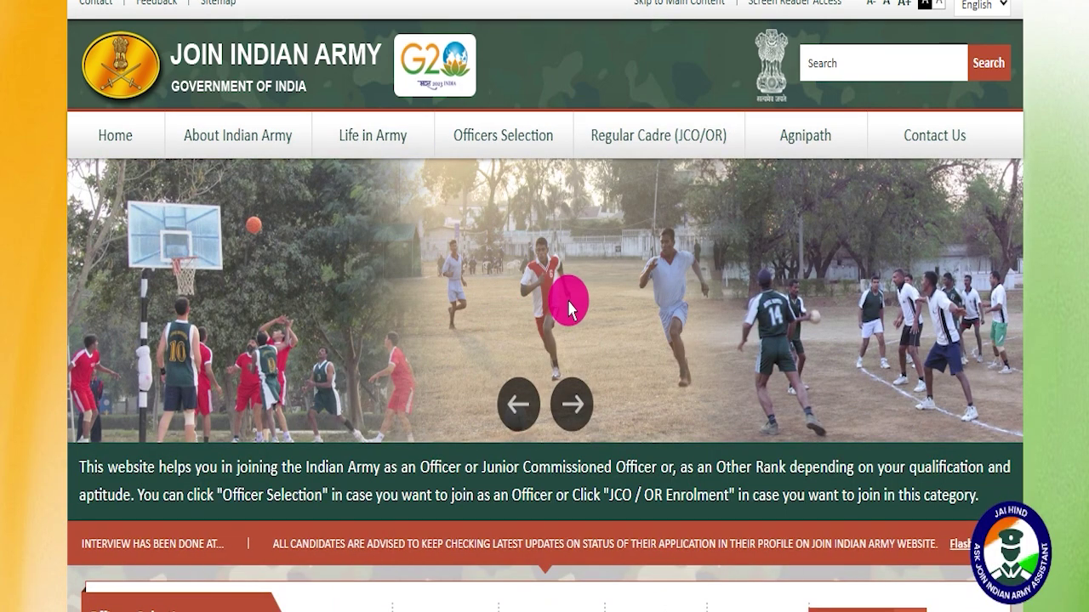
Page through the rotating banner images on the Join Indian Army home page again.
click(567, 413)
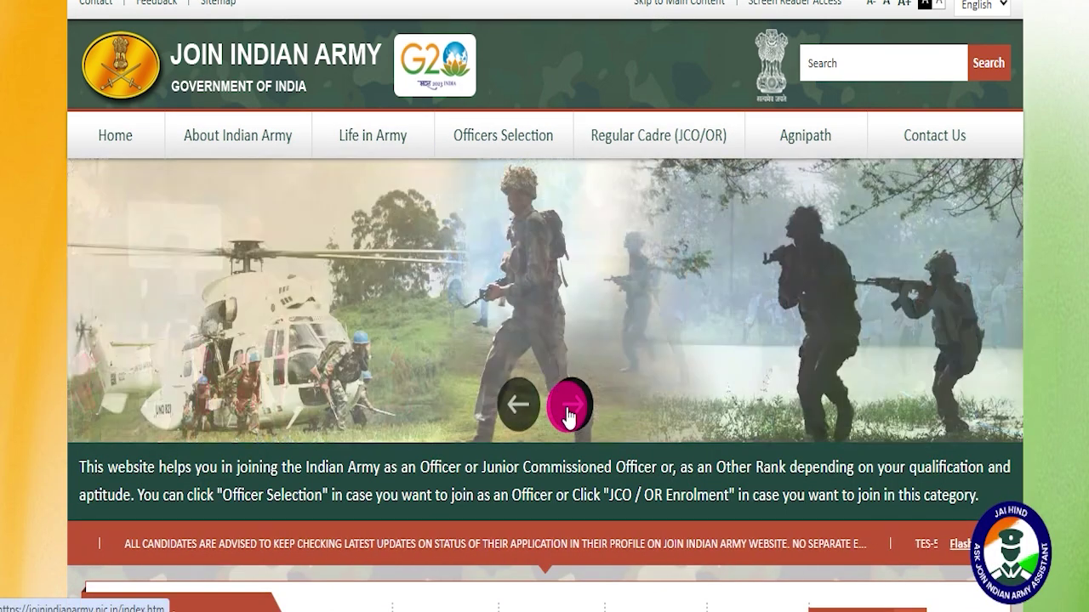
click(568, 415)
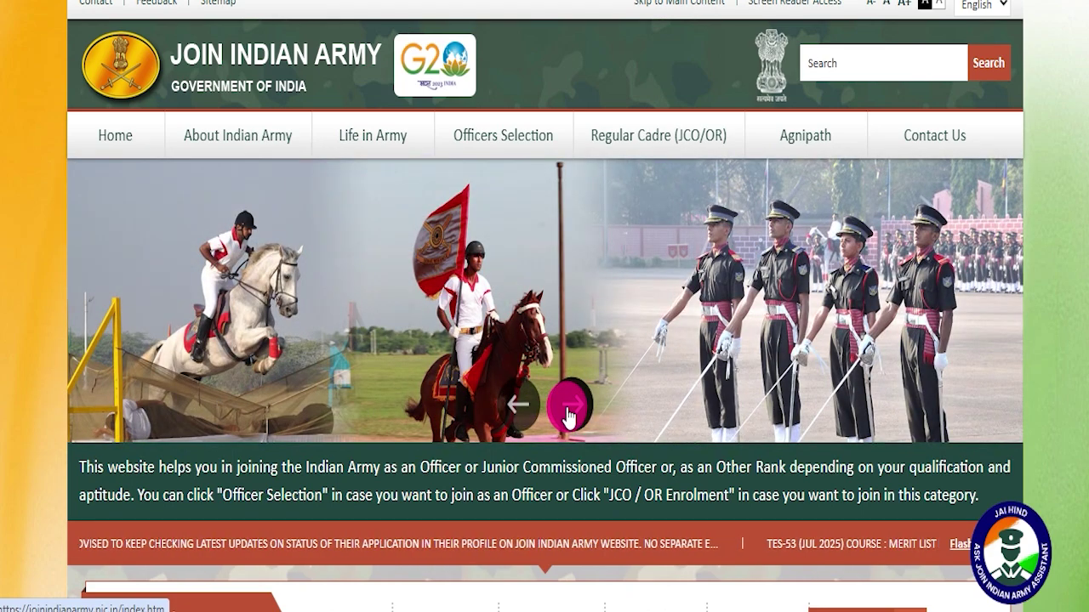
click(568, 416)
click(568, 415)
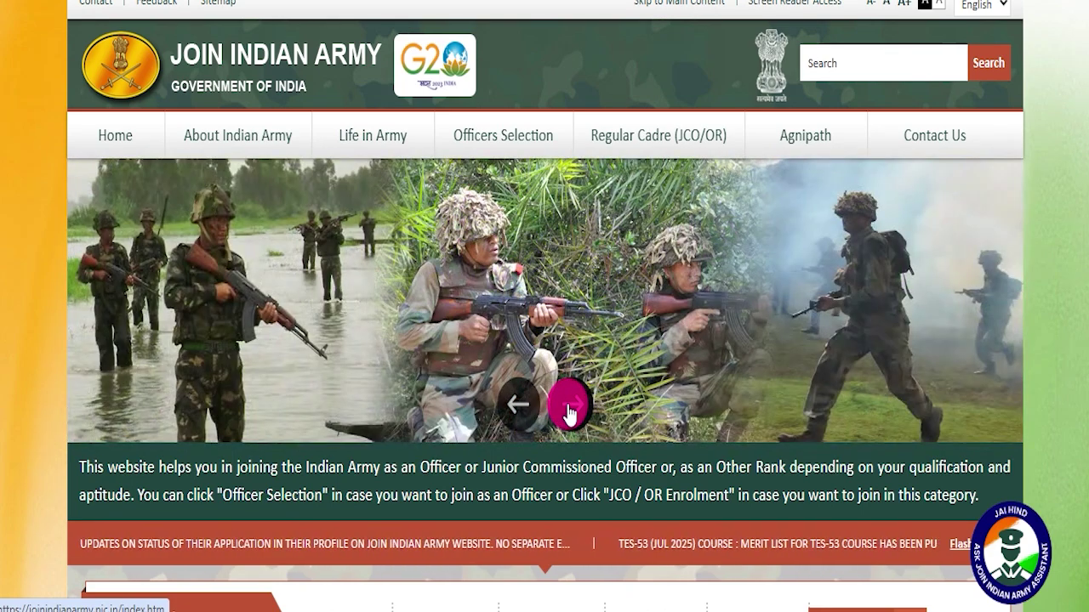
click(569, 415)
click(568, 415)
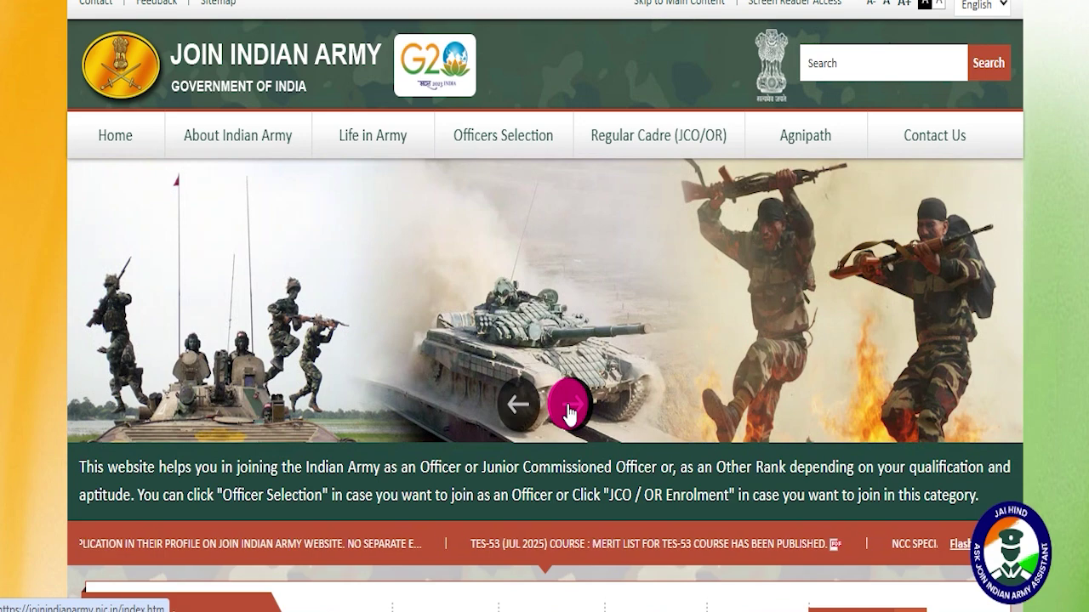
click(569, 412)
click(569, 412)
click(569, 412)
click(569, 411)
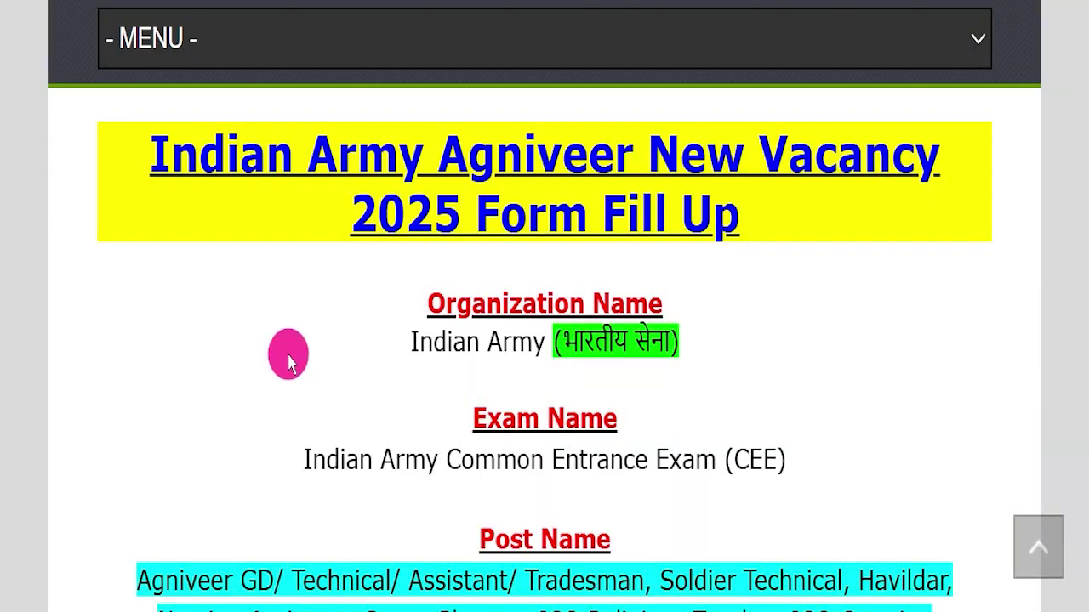
Read the Indian Army Recruitment introduction and the Agniveer New Vacancy 2025 heading on the IndSarkariNaukri page.
drag(119, 141, 800, 238)
click(798, 242)
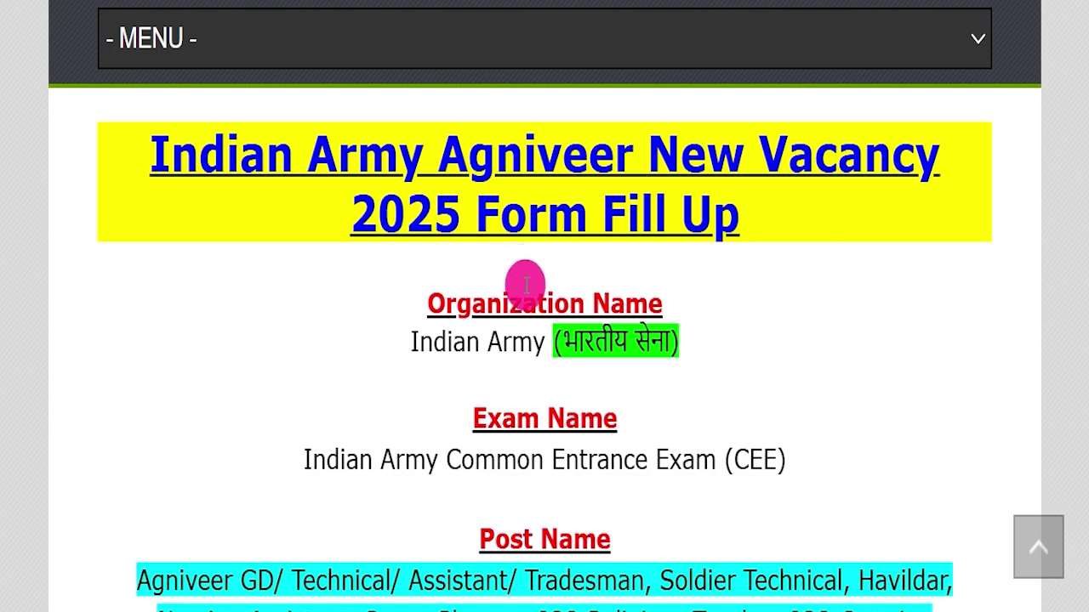
scroll(548, 334, up, 10)
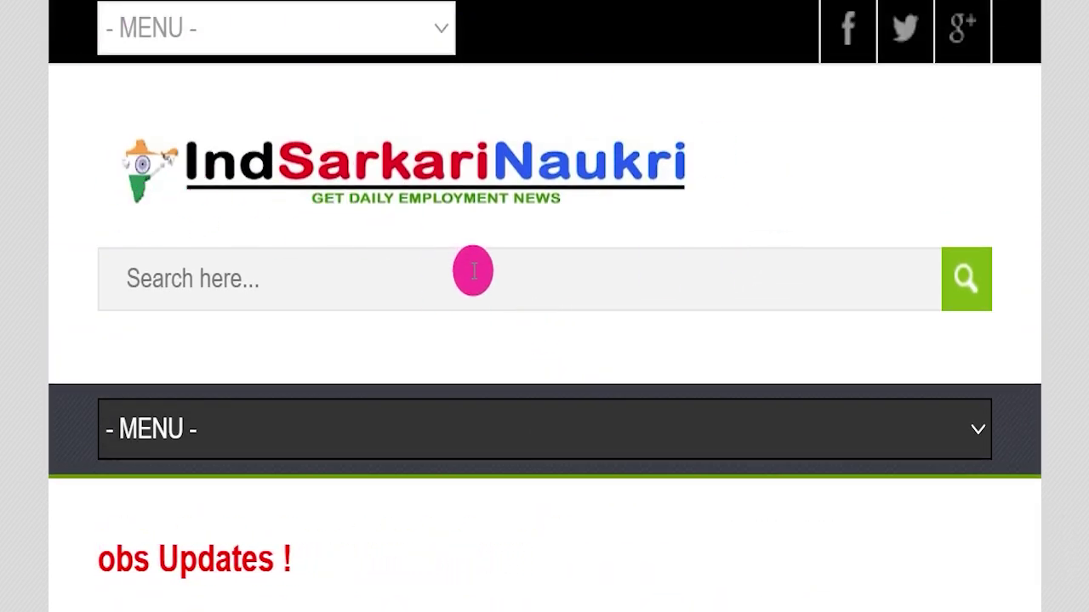
scroll(473, 270, down, 8)
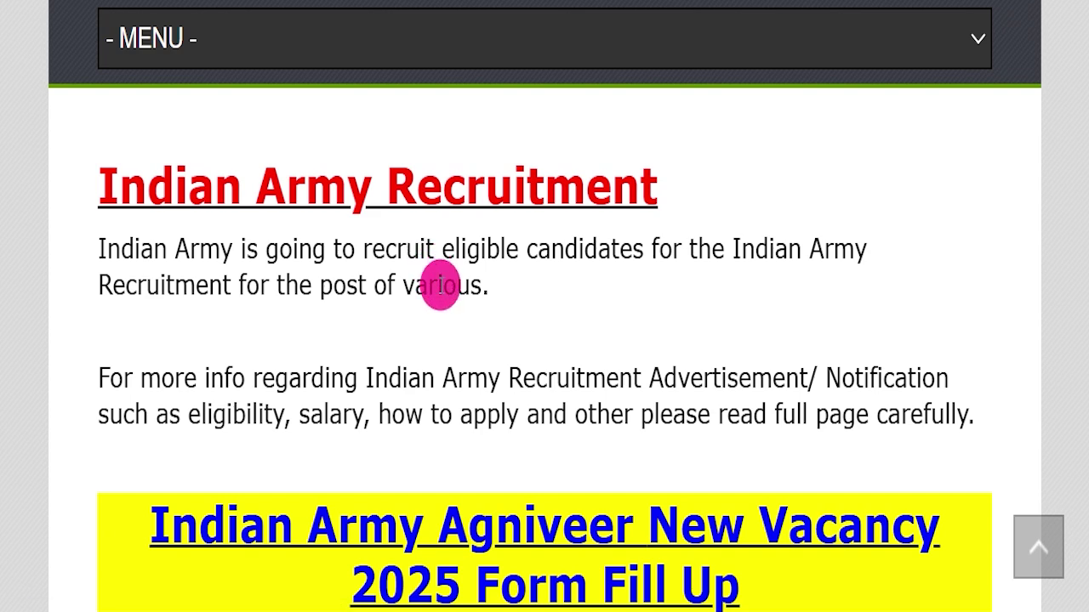
scroll(440, 289, down, 2)
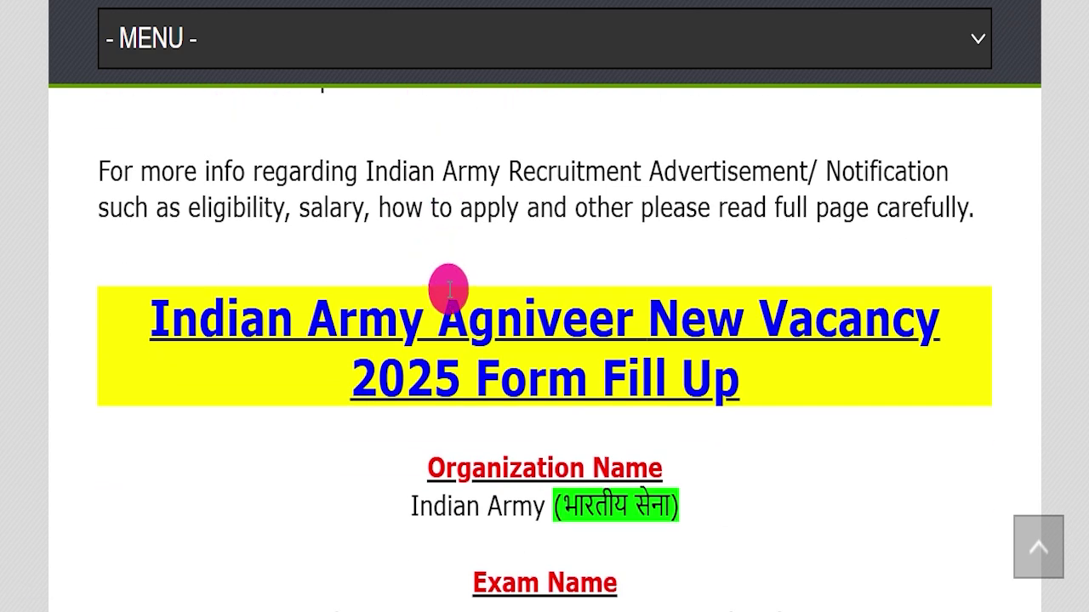
scroll(446, 291, down, 2)
scroll(457, 305, up, 1)
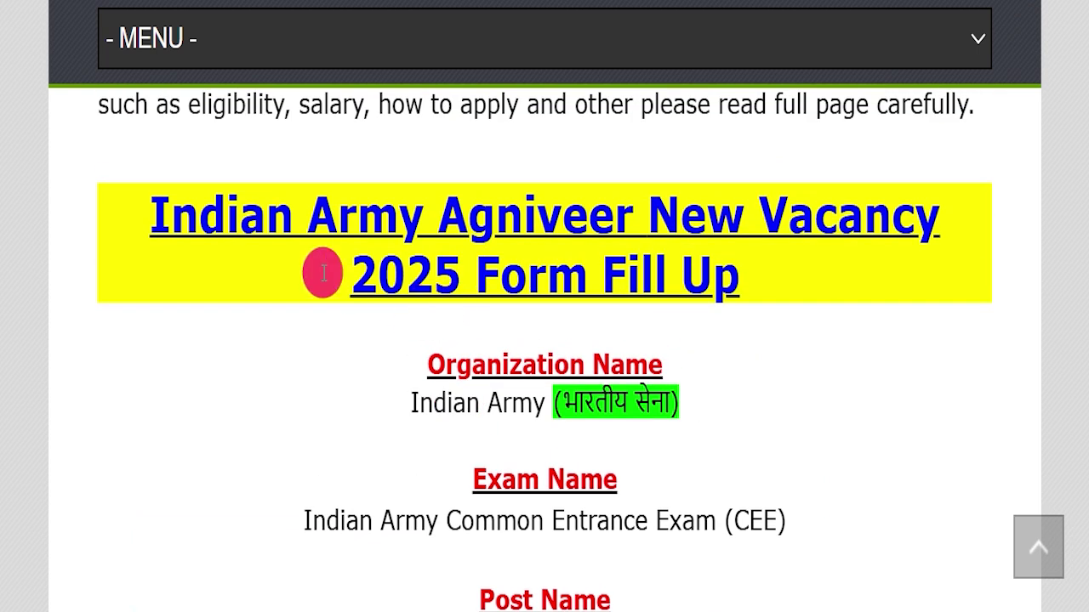
drag(139, 223, 768, 250)
click(768, 267)
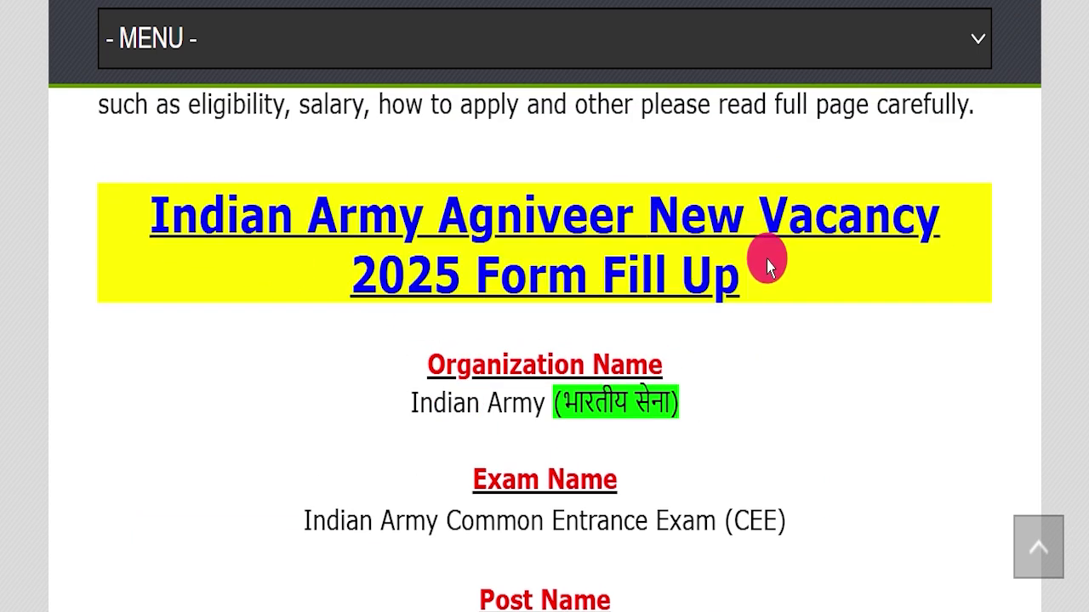
Examine the organization, exam name, post names and important application dates of the Agniveer vacancy.
scroll(768, 281, down, 1)
drag(361, 293, 809, 287)
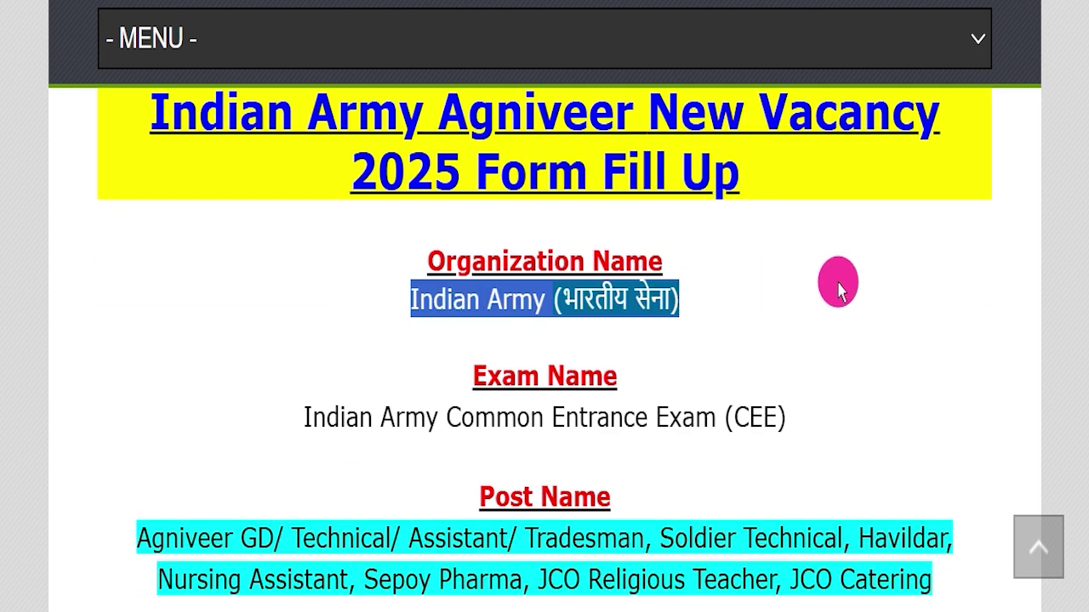
drag(443, 412, 673, 411)
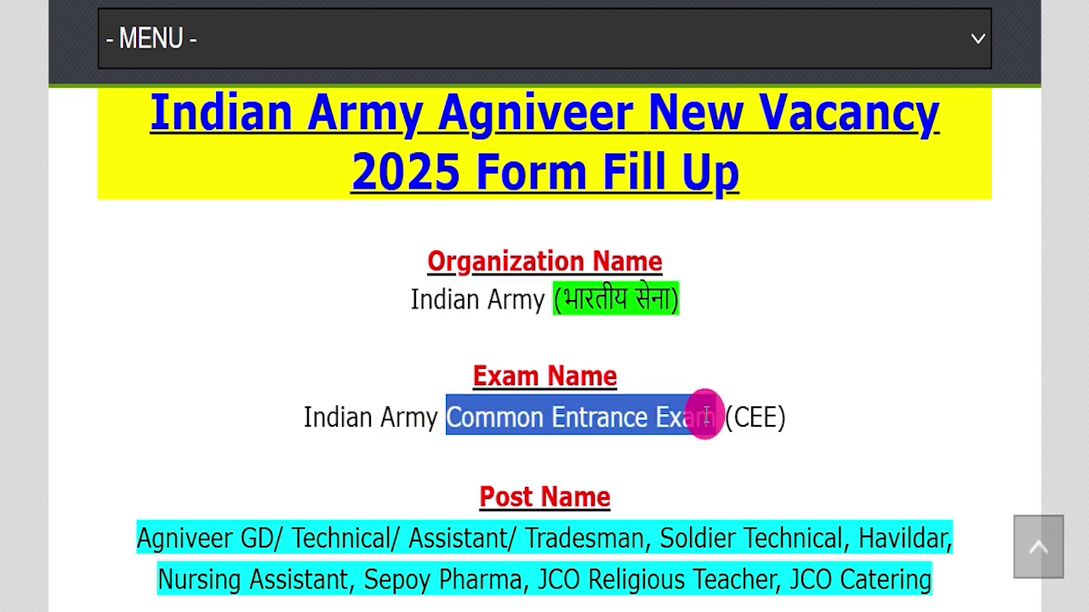
scroll(691, 402, down, 2)
click(348, 357)
drag(127, 309, 933, 374)
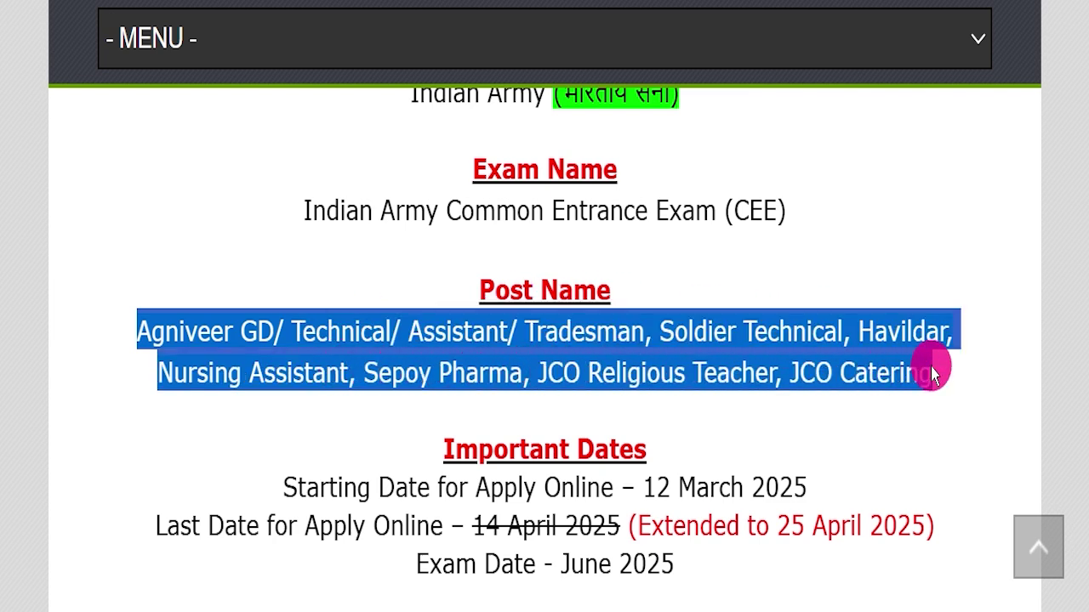
scroll(681, 425, down, 3)
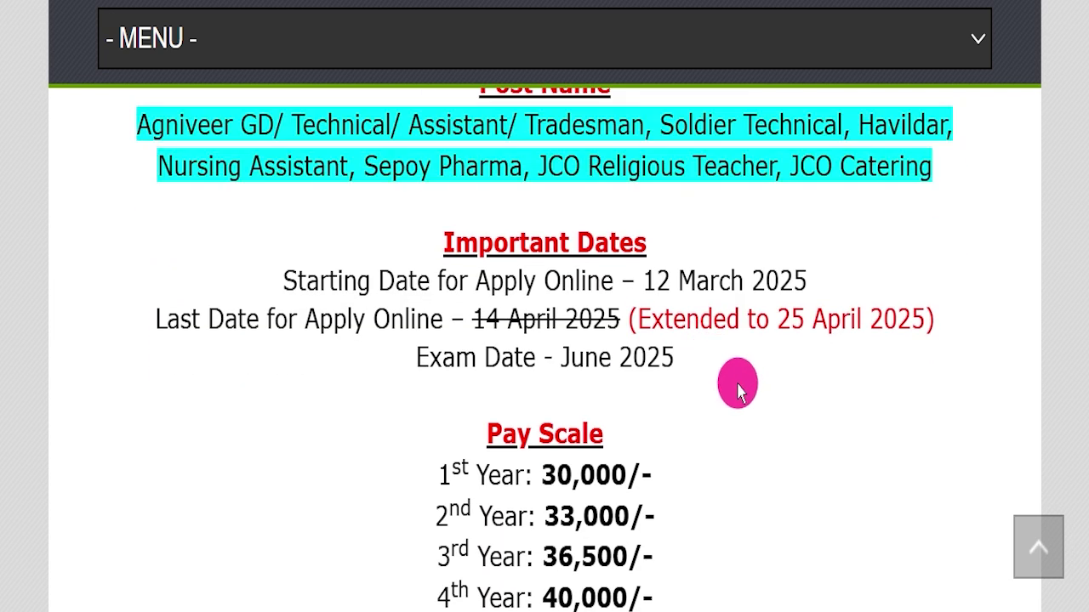
drag(751, 331, 977, 328)
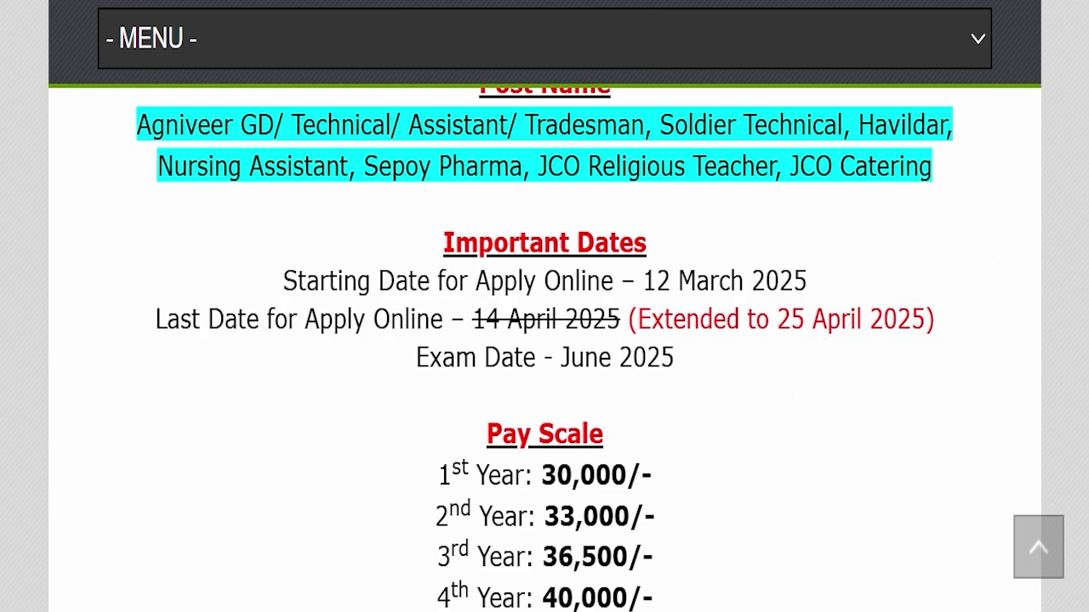
Look through the Educational Qualification table for the Havildar and JCO posts down to the Agniveer men's posts.
scroll(675, 357, down, 7)
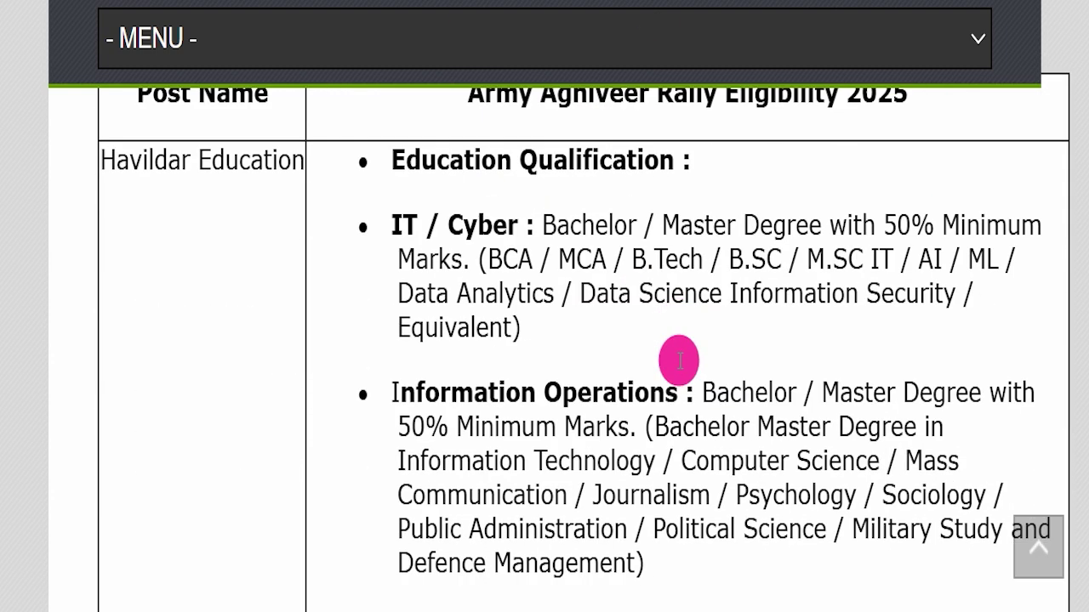
scroll(677, 357, up, 2)
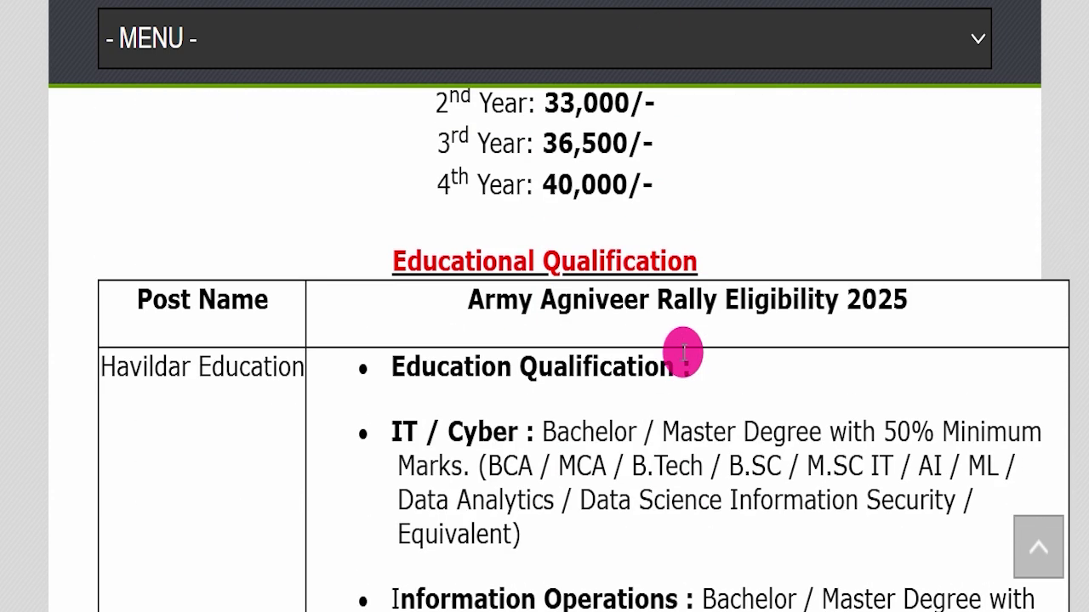
scroll(684, 351, down, 2)
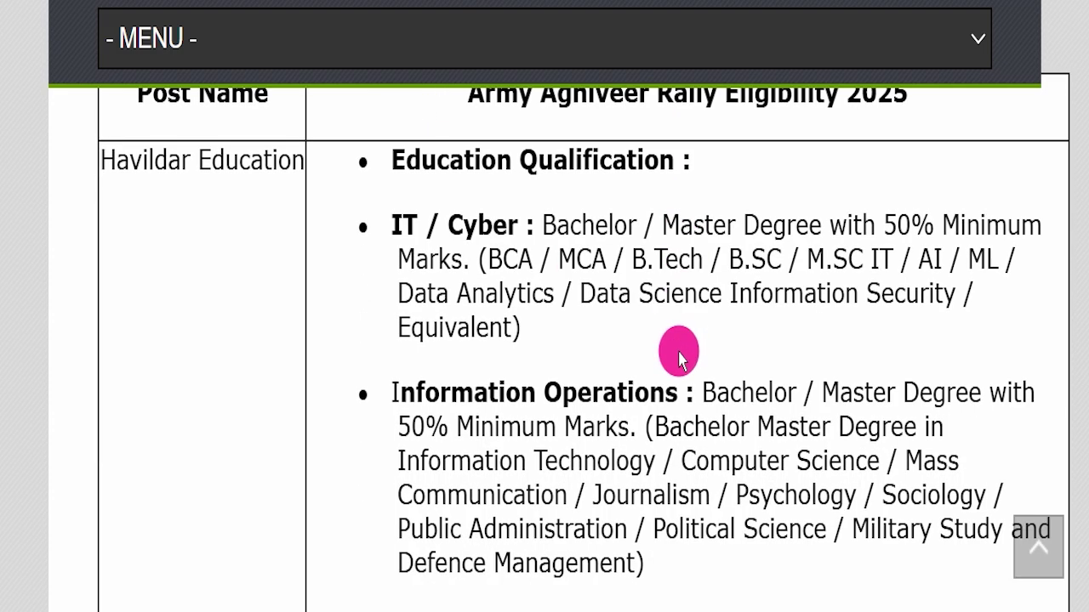
scroll(690, 357, down, 7)
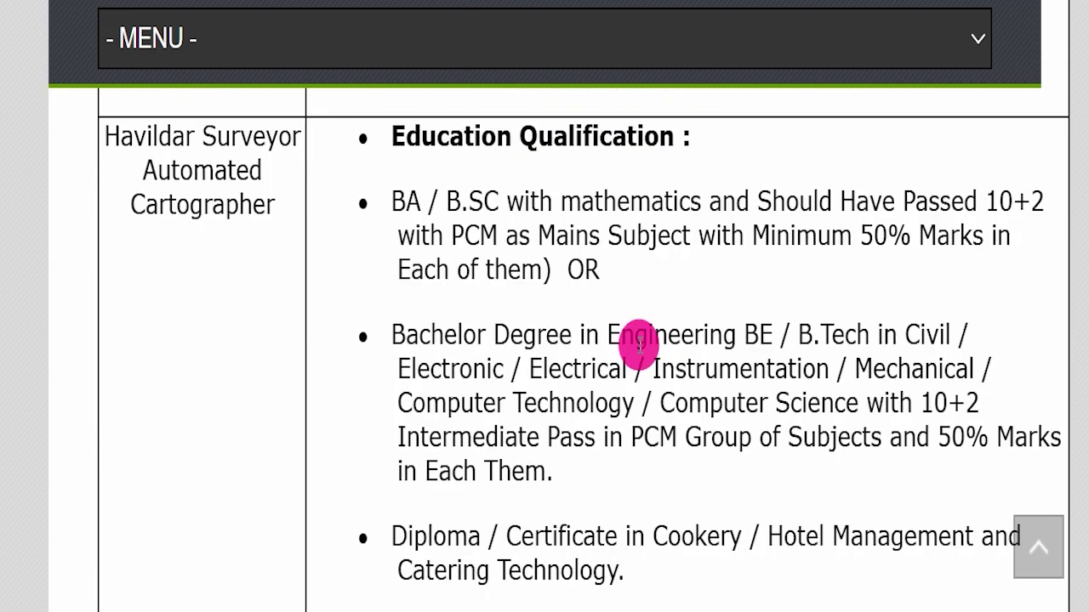
scroll(640, 345, down, 9)
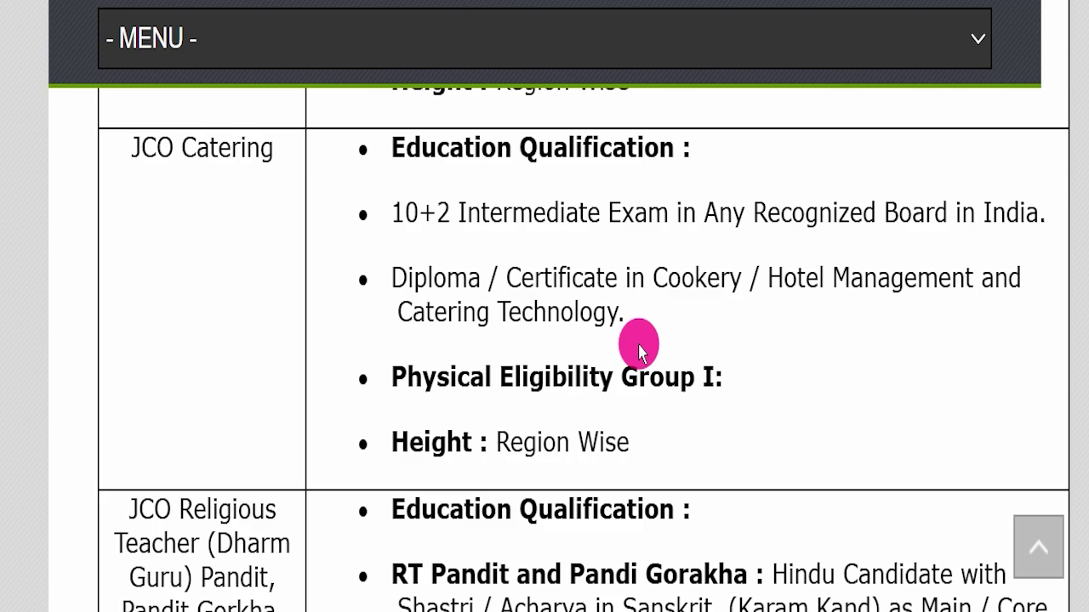
scroll(643, 355, down, 10)
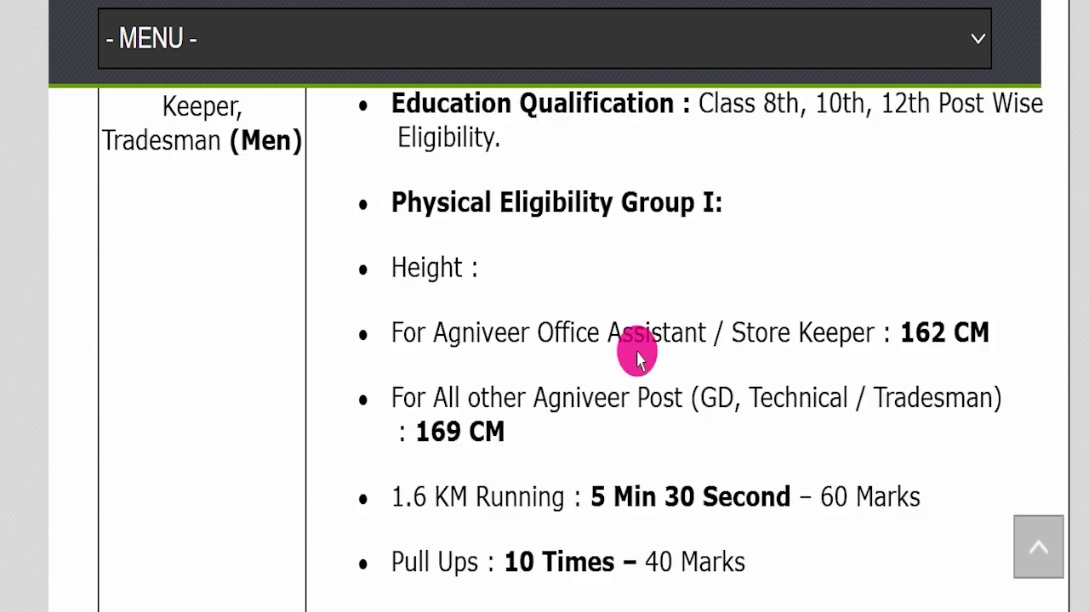
Examine the education and physical eligibility for the Agniveer men's posts and the General Duty Women Military Police post.
drag(392, 148, 602, 509)
scroll(382, 369, down, 6)
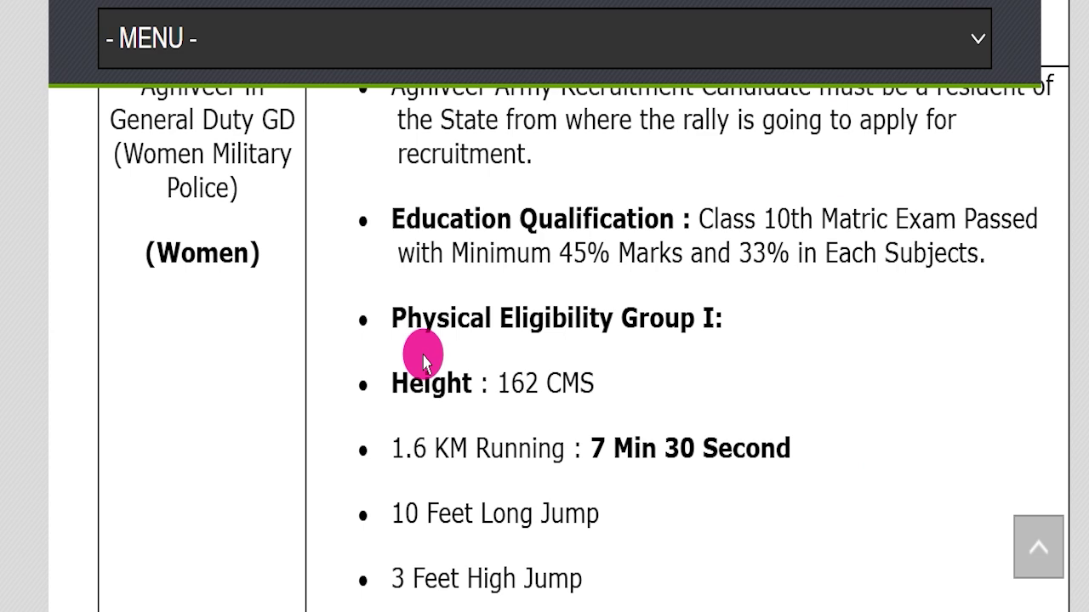
scroll(426, 358, up, 1)
drag(139, 177, 248, 292)
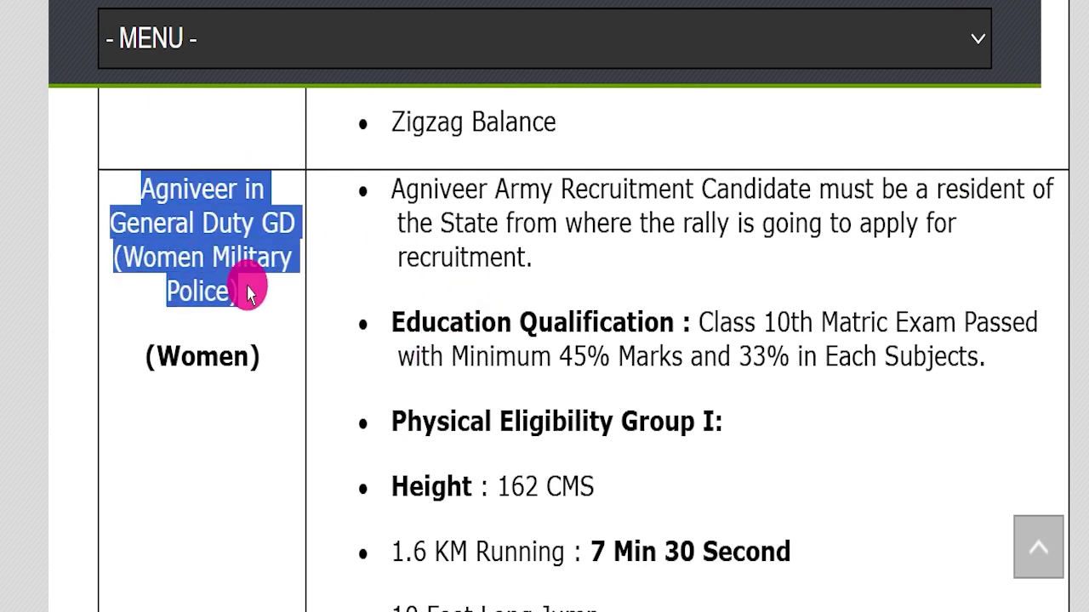
Examine the women's post education requirement and skim the Soldier Technical Nursing Assistant and Sepoy Pharma eligibility.
drag(387, 323, 973, 374)
scroll(637, 369, down, 8)
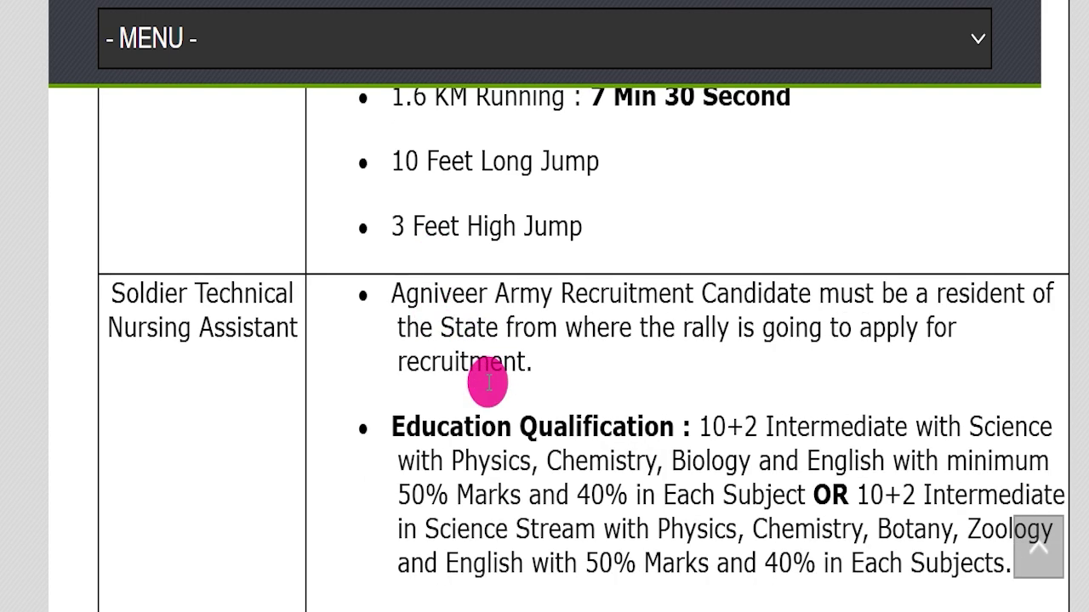
scroll(380, 321, down, 7)
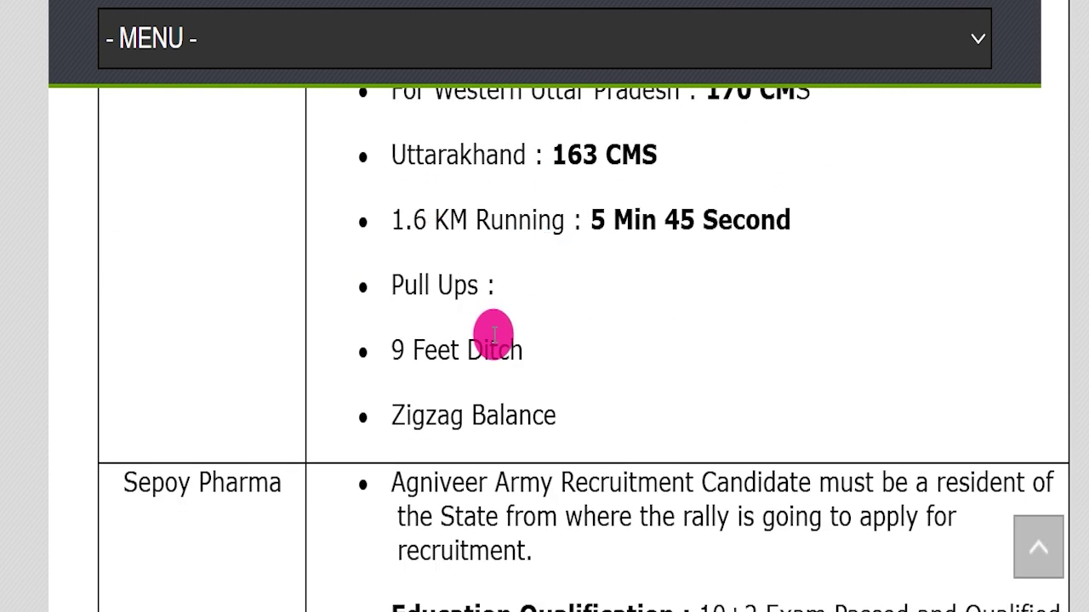
scroll(535, 327, down, 12)
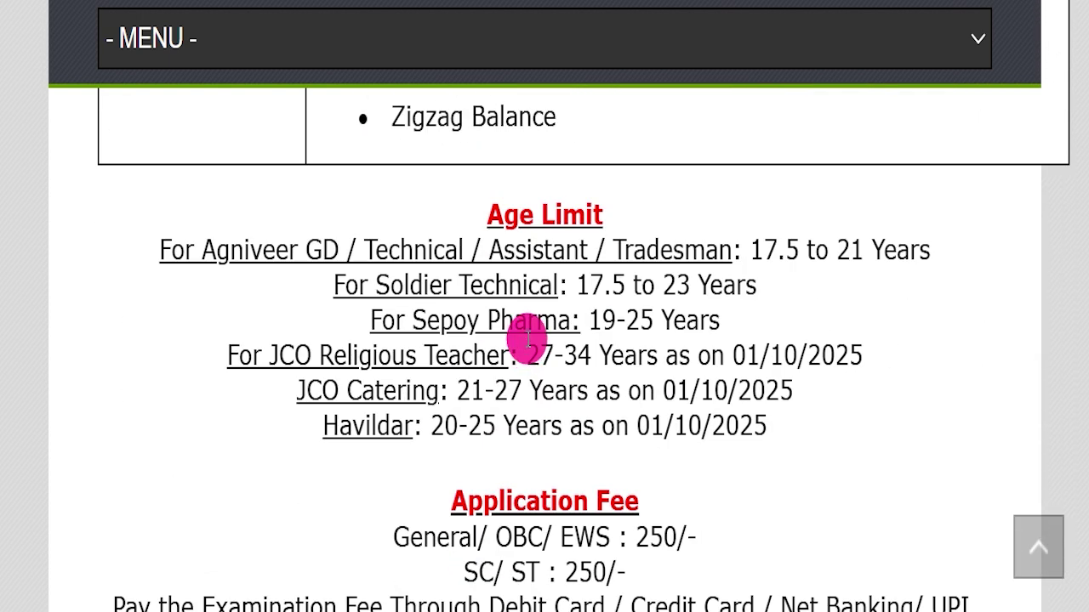
Read the Age Limit section for each post, from Agniveer GD through Soldier Technical, Sepoy Pharma and JCO to Havildar.
drag(500, 214, 607, 206)
click(502, 240)
drag(145, 231, 894, 245)
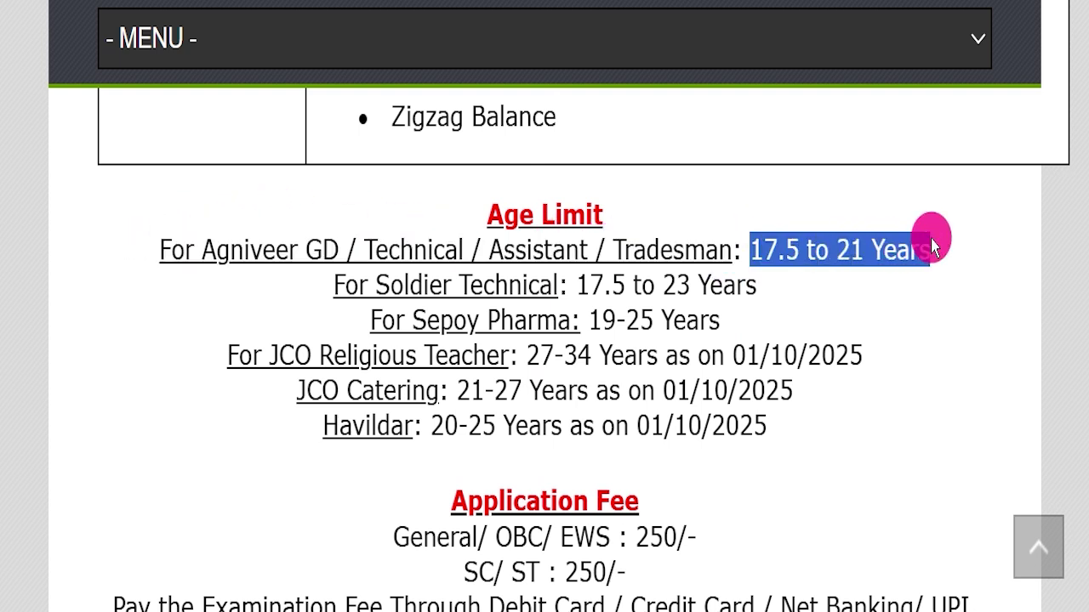
drag(332, 283, 763, 272)
drag(369, 316, 746, 299)
drag(230, 350, 867, 357)
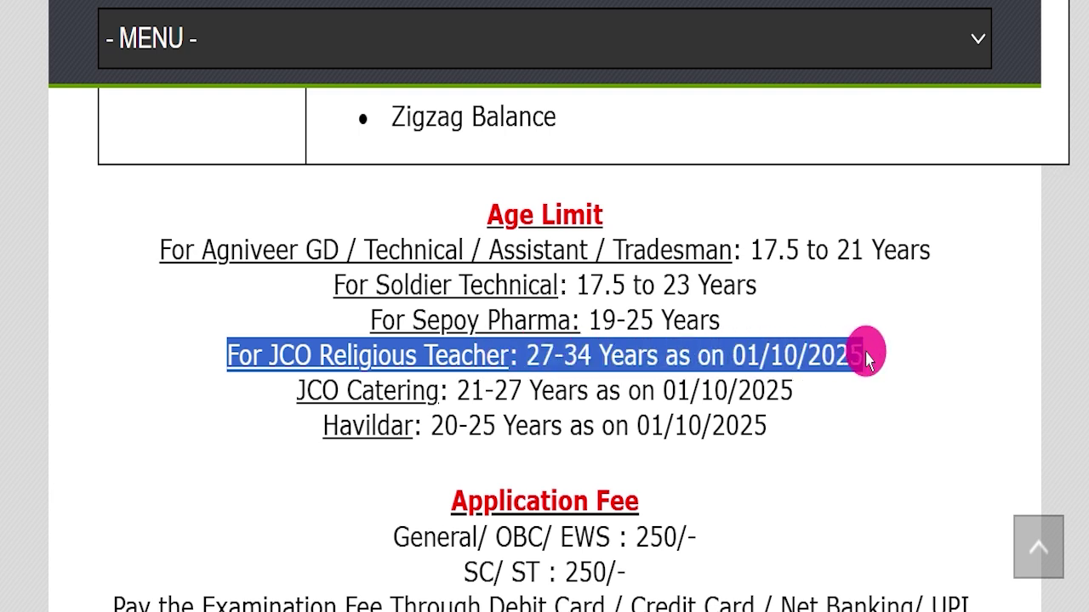
drag(297, 387, 629, 385)
drag(274, 418, 768, 418)
click(436, 415)
Examine the Application Fee, Apply Mode and Job Location sections of the vacancy page.
scroll(366, 383, down, 3)
drag(393, 332, 624, 360)
click(626, 362)
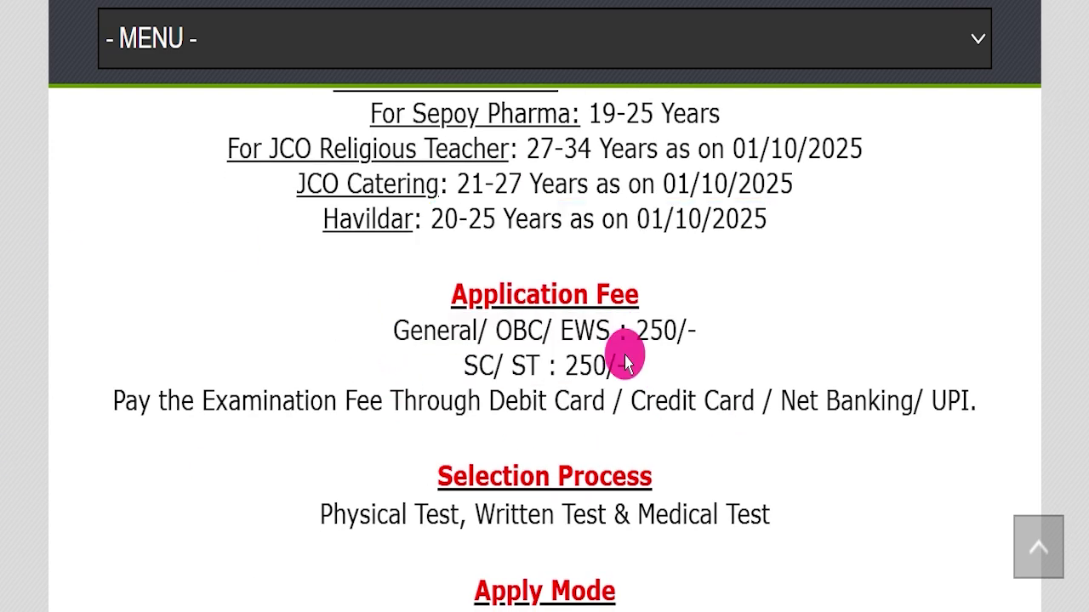
scroll(627, 357, down, 3)
drag(435, 433, 621, 438)
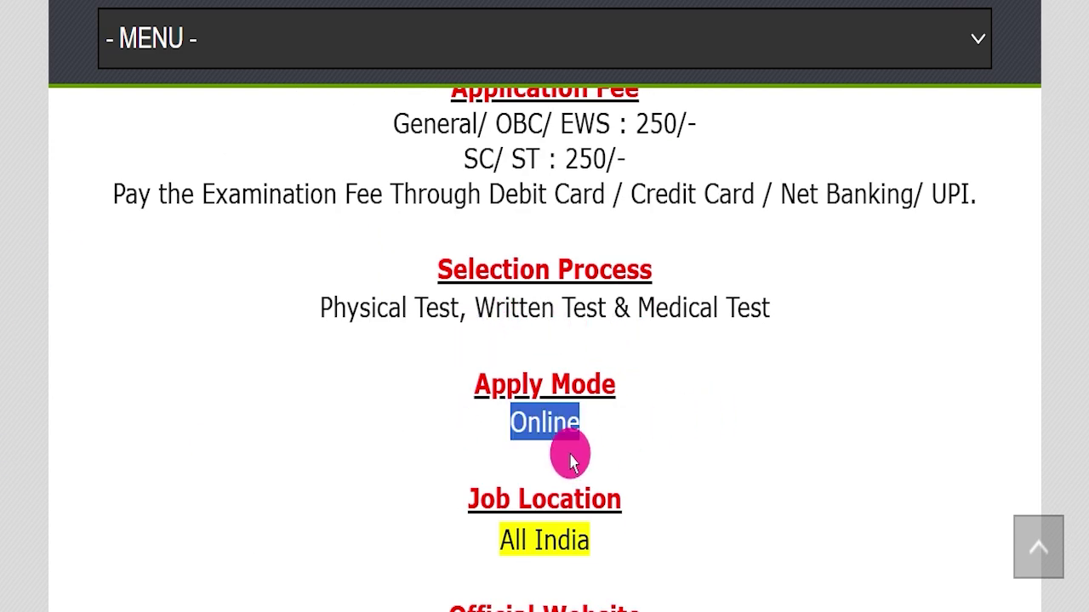
drag(457, 527, 649, 527)
scroll(760, 445, down, 3)
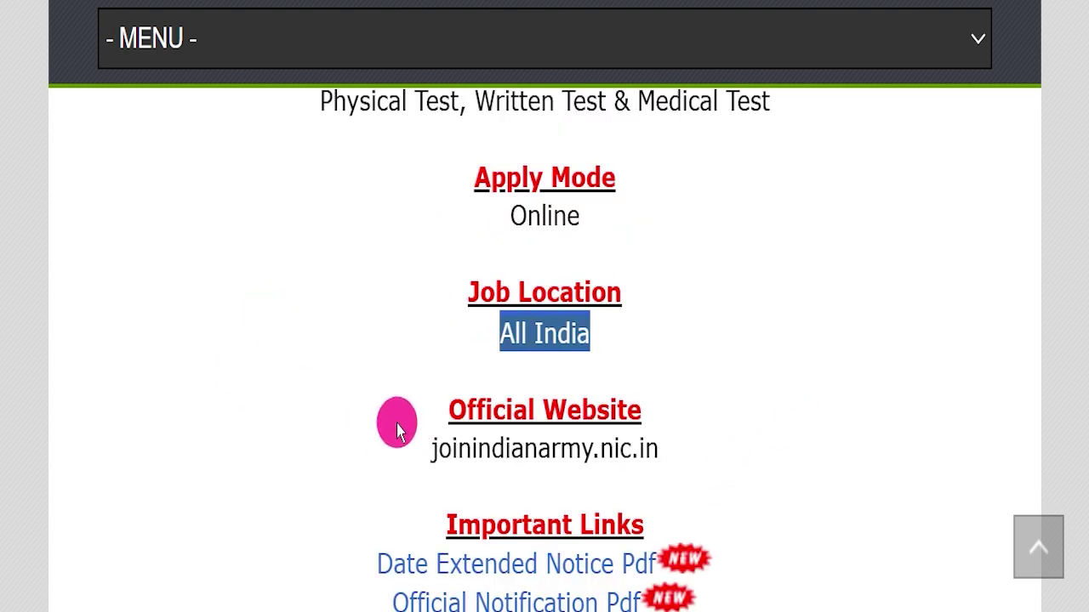
Examine the official website address and the Important Links section.
drag(405, 431, 706, 425)
scroll(711, 428, down, 2)
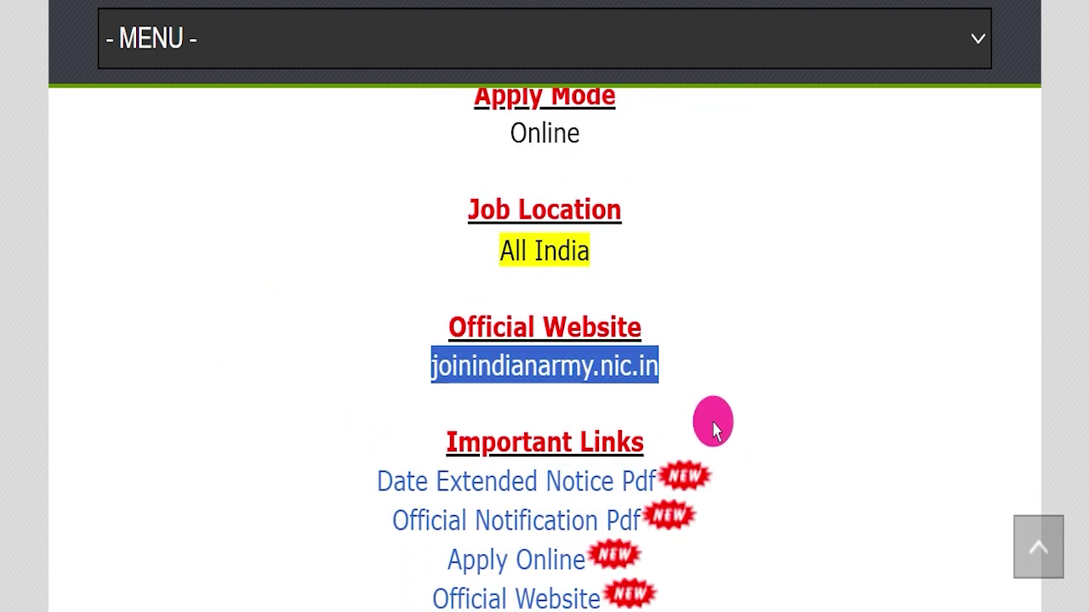
click(733, 400)
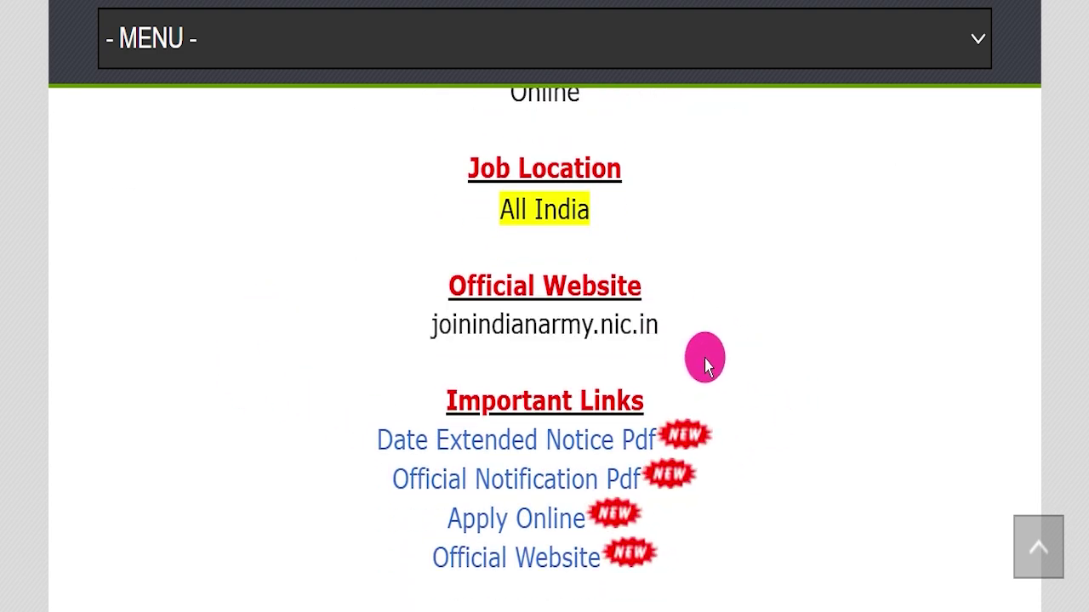
drag(437, 375, 795, 511)
click(808, 498)
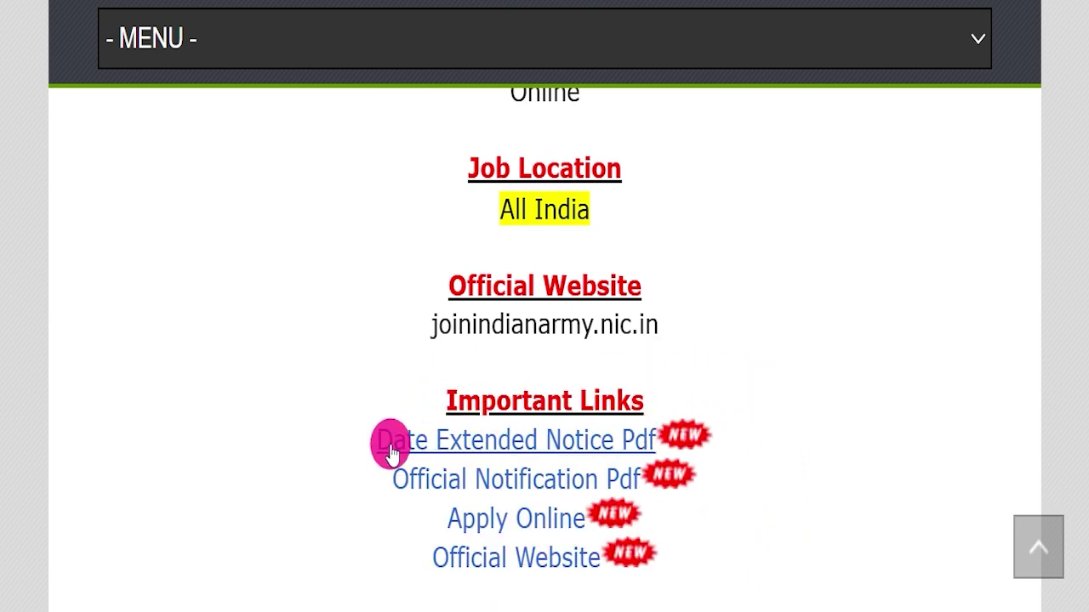
Open the Date Extended Notice and read the extended registration deadline.
drag(323, 413, 648, 426)
click(648, 452)
scroll(856, 311, down, 3)
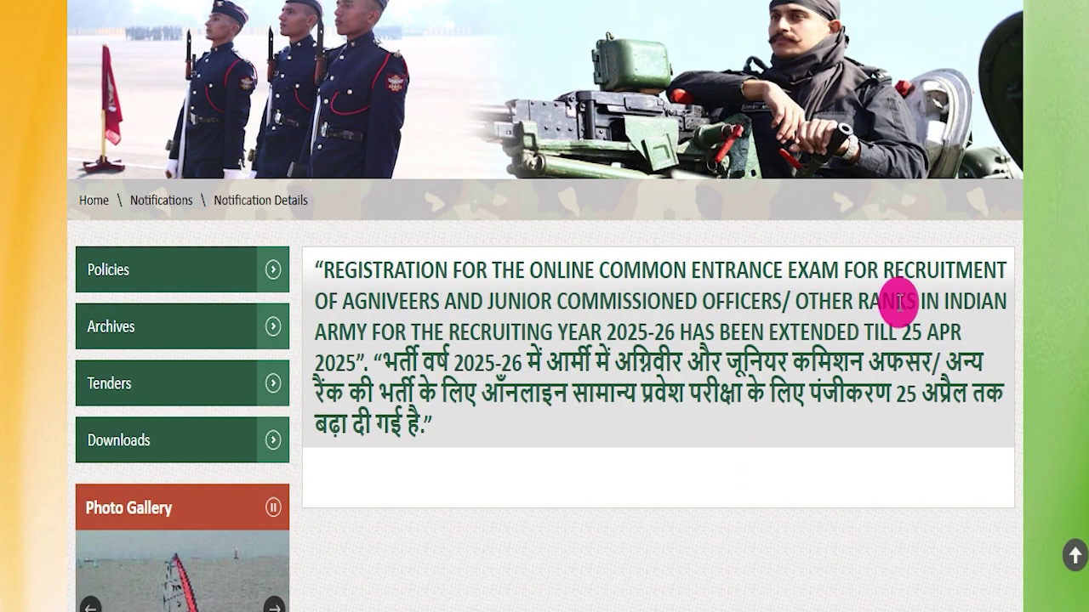
drag(898, 327, 363, 347)
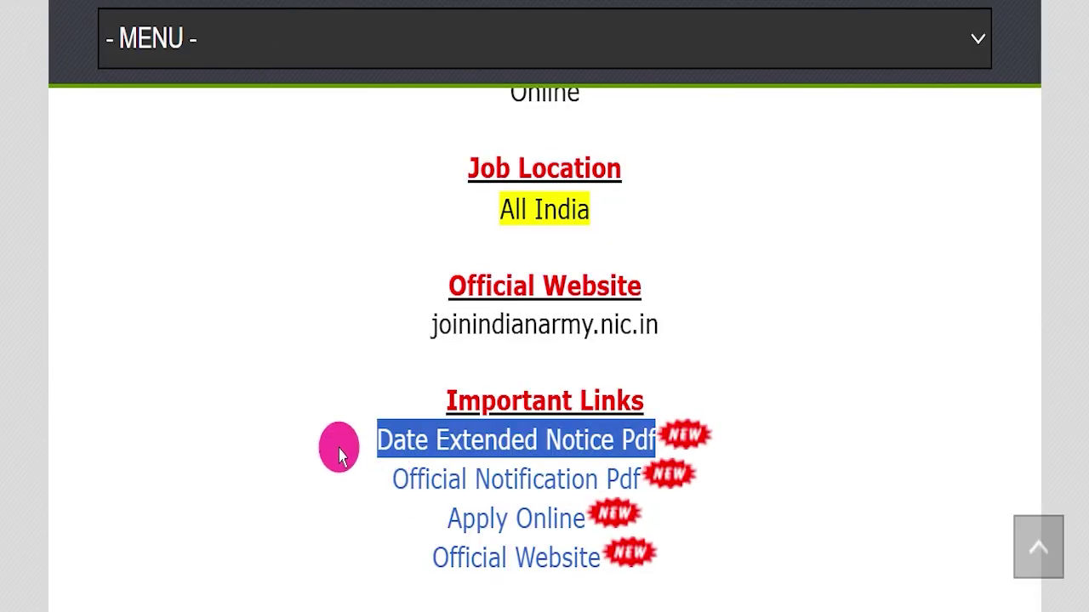
Return to the vacancy page, open the Official Notification link and look through the Latest Rally JCO / OR / Agniveer list.
drag(495, 449, 595, 463)
click(334, 470)
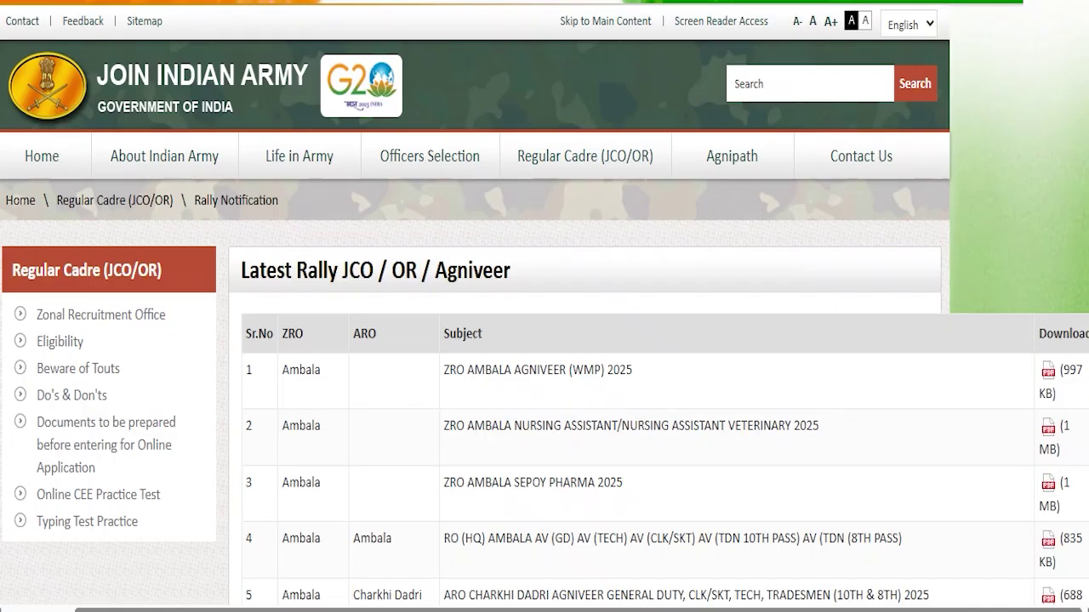
scroll(675, 299, down, 4)
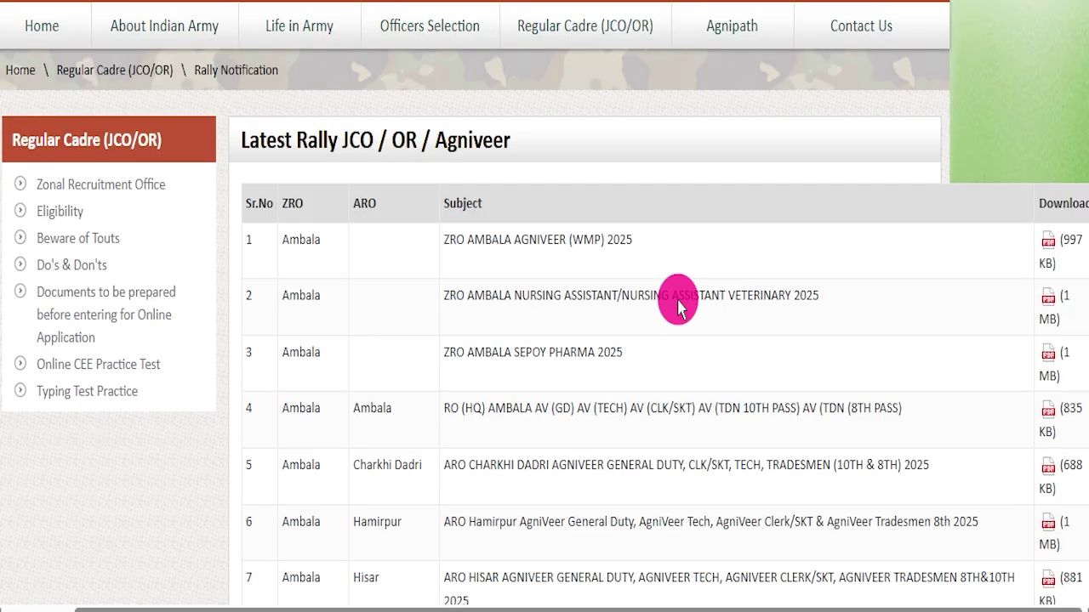
scroll(406, 274, down, 3)
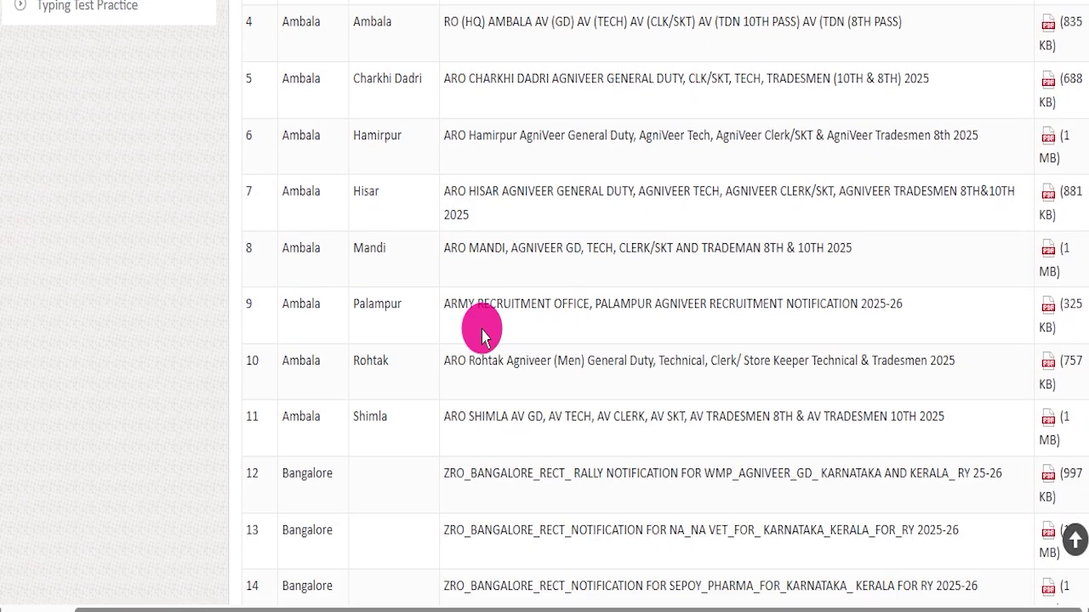
scroll(503, 334, down, 2)
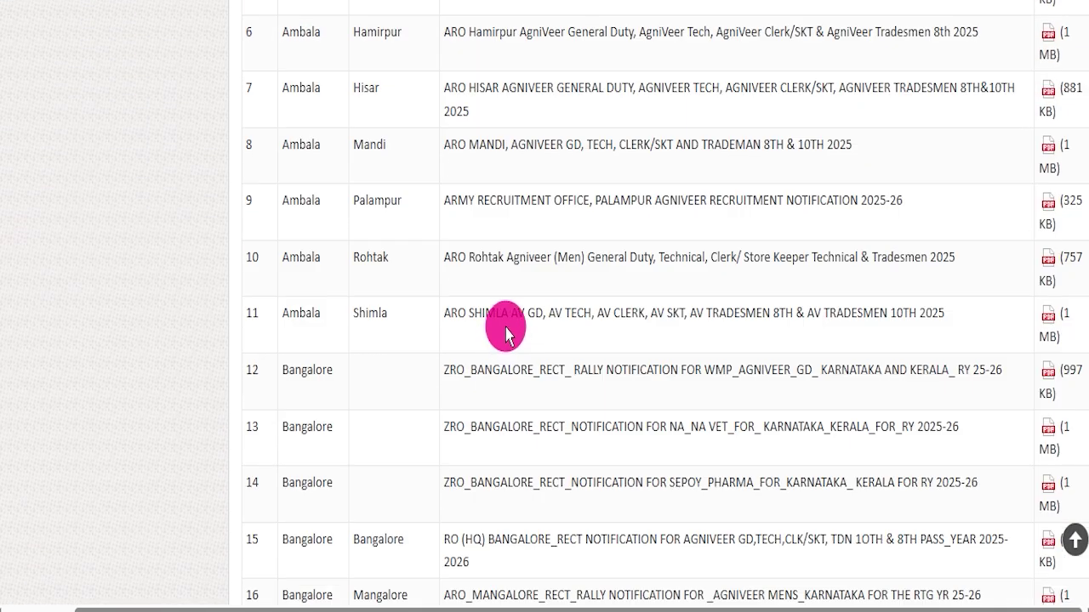
Examine the Rohtak and Bangalore rally notification subjects and point out the PDF downloads with a temporary red box.
drag(513, 255, 884, 251)
click(808, 248)
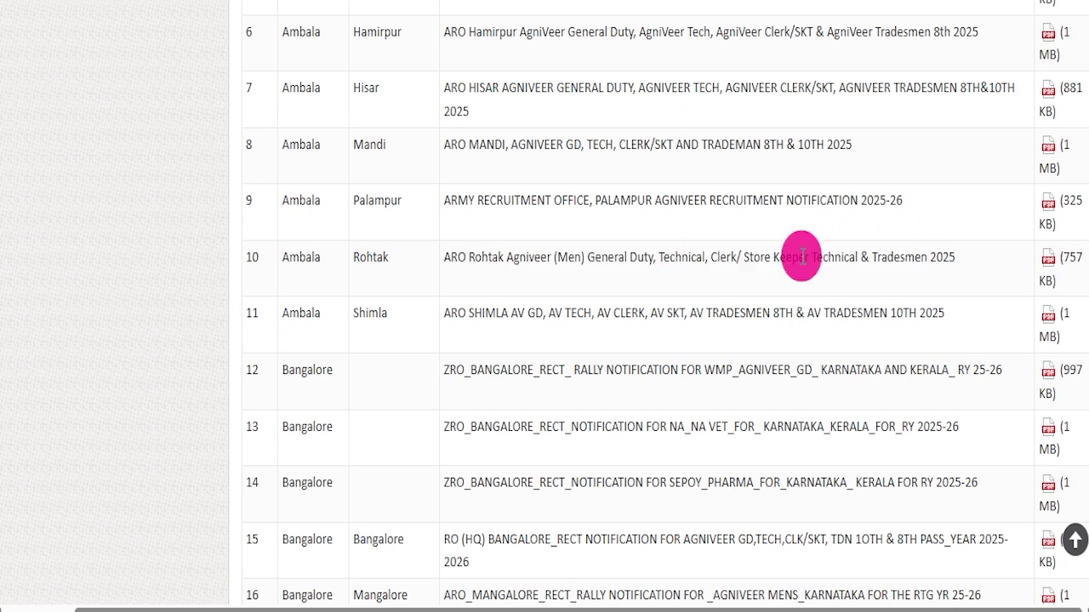
drag(470, 257, 653, 259)
drag(551, 370, 724, 370)
drag(546, 482, 644, 466)
click(547, 400)
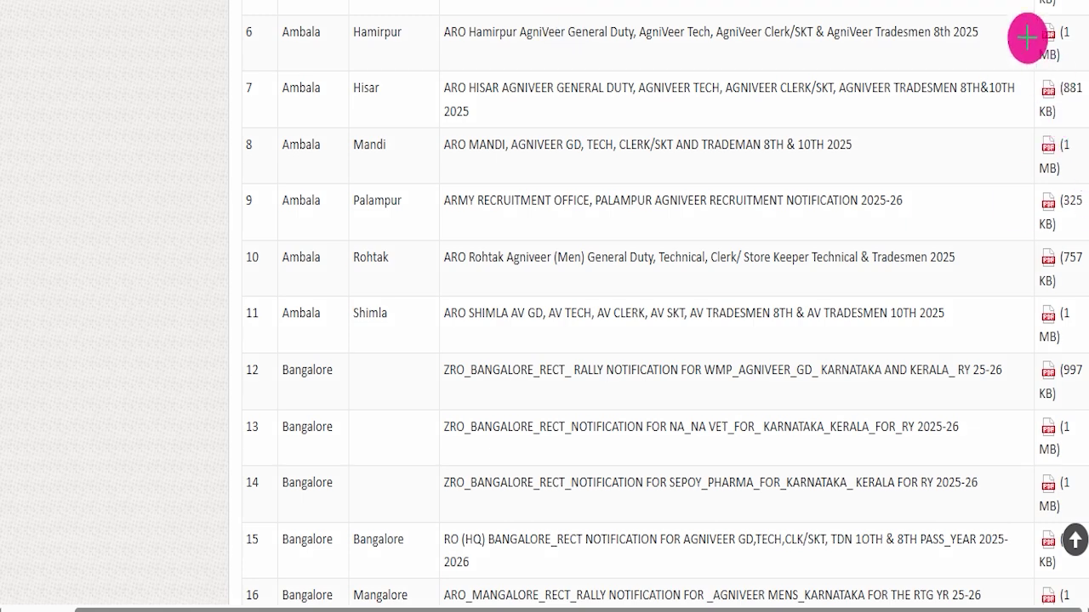
drag(1020, 7, 1062, 516)
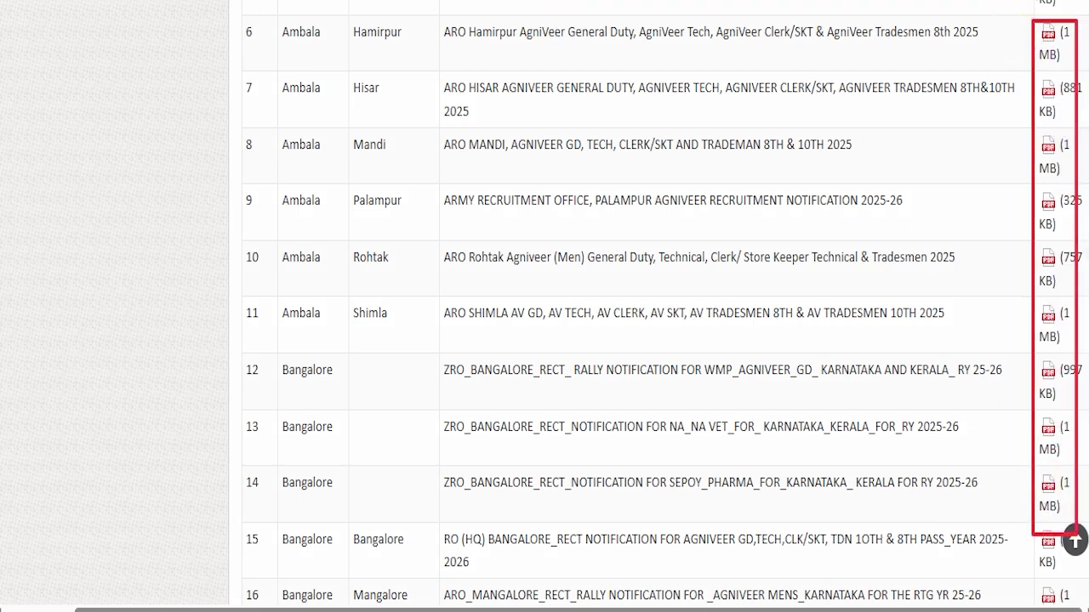
key(Escape)
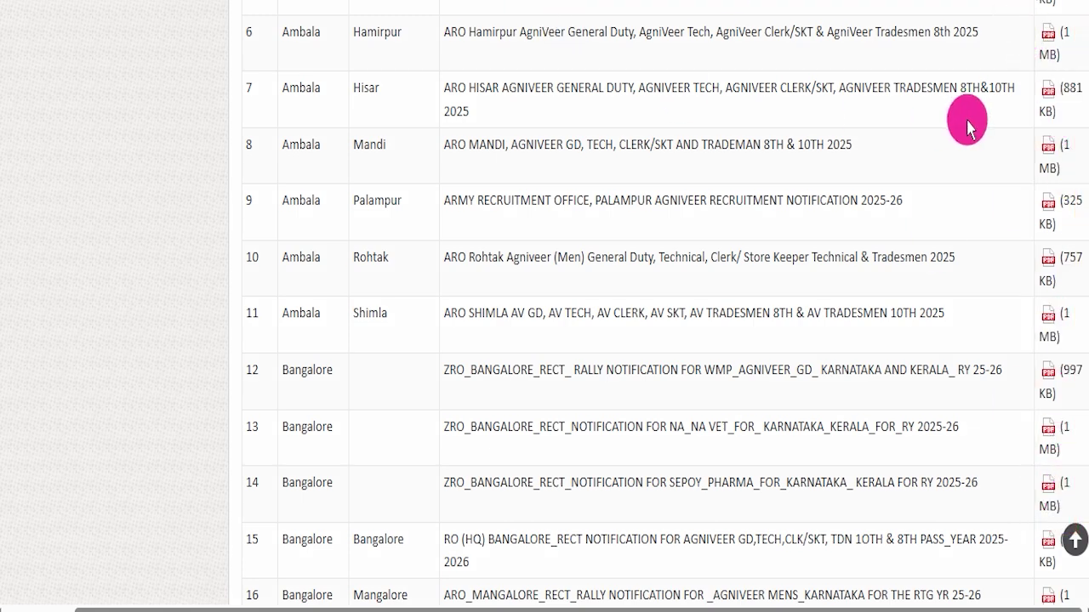
Open the ARO Mandi Agniveer 2025 notification PDF and skim through its pages.
click(1044, 147)
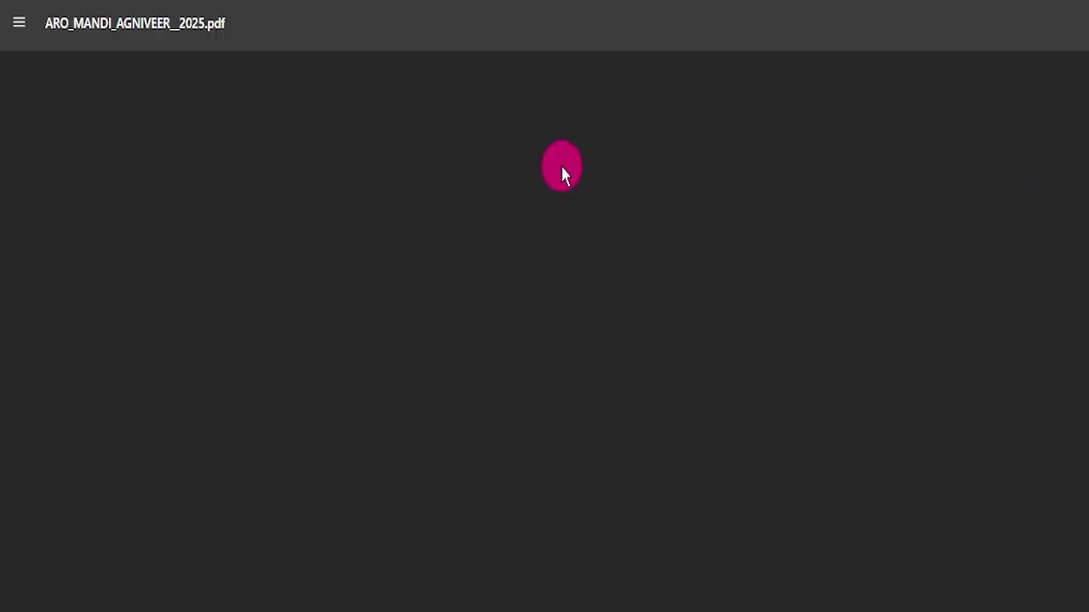
scroll(476, 185, down, 15)
scroll(477, 185, down, 15)
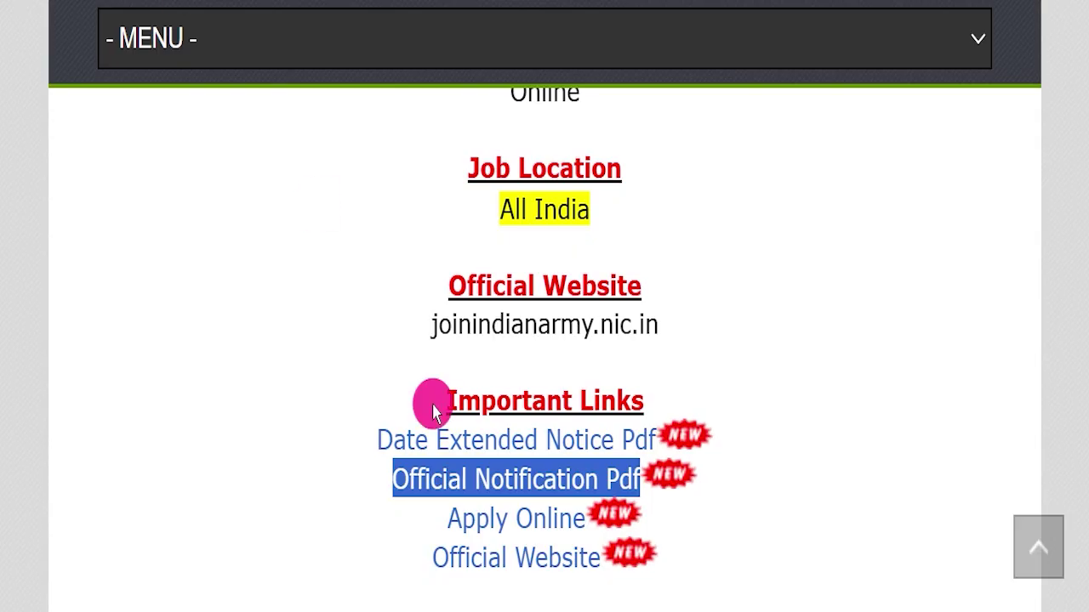
Return to the vacancy page, open the Apply Online link and look over the Join Indian Army login page.
drag(440, 512, 585, 518)
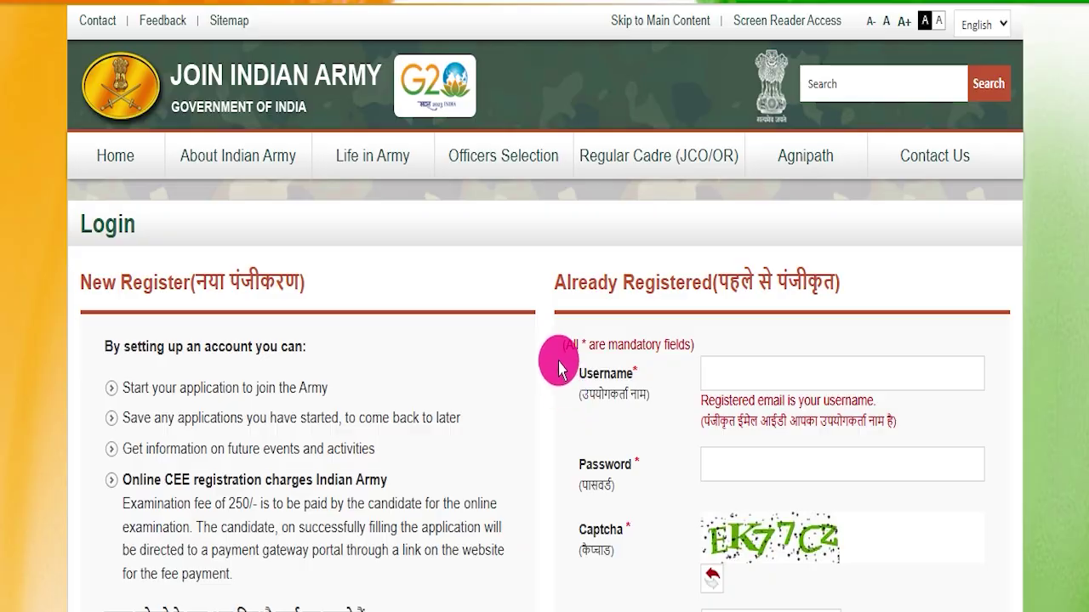
scroll(558, 367, down, 10)
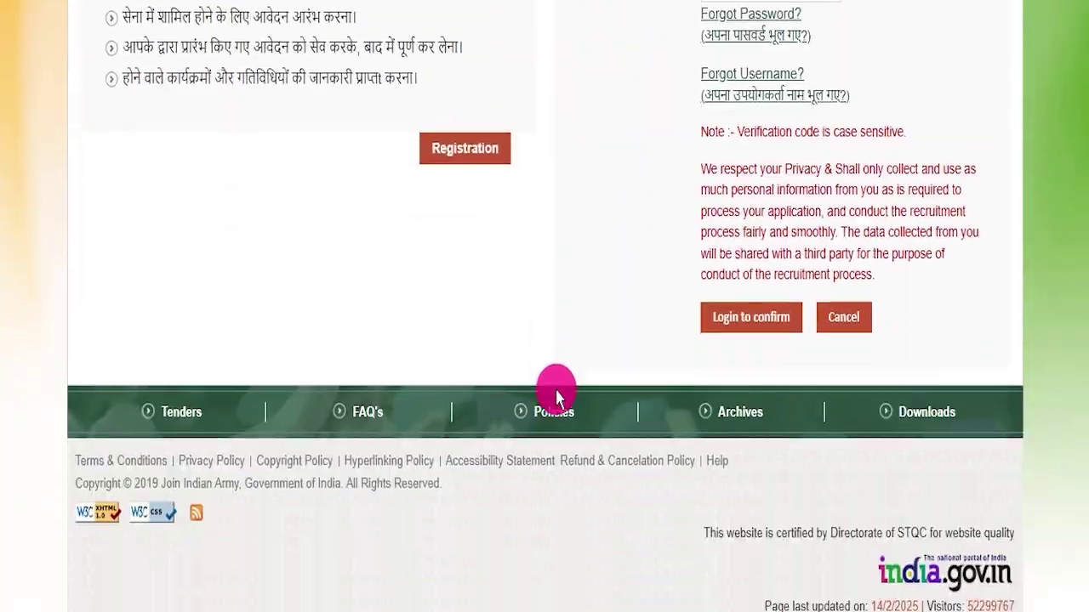
scroll(556, 388, up, 9)
scroll(554, 405, down, 1)
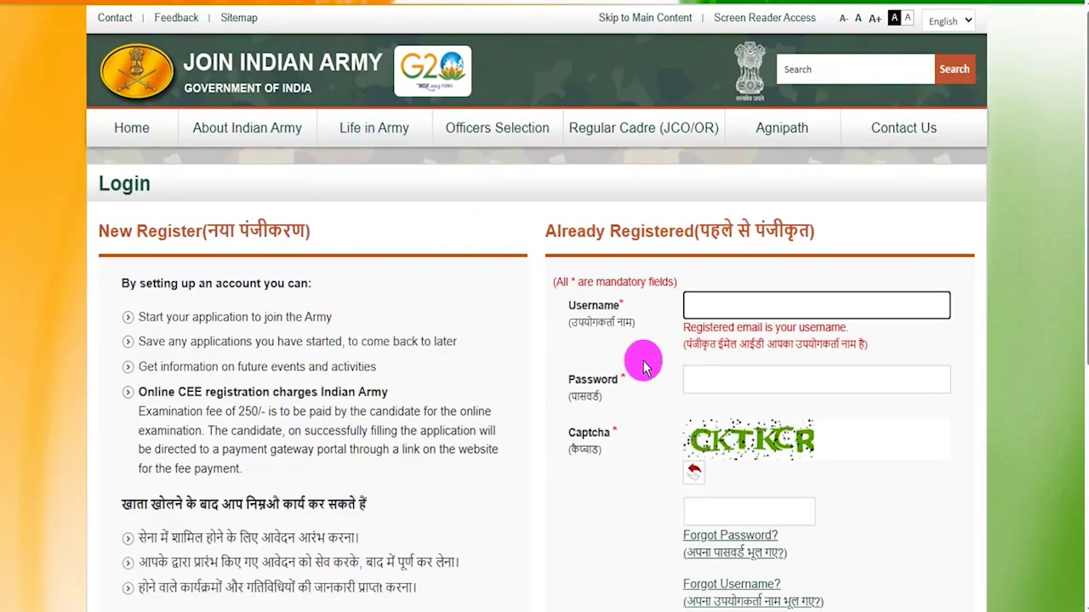
Mark the Username, Password and Captcha fields for already registered candidates with red annotations.
click(621, 502)
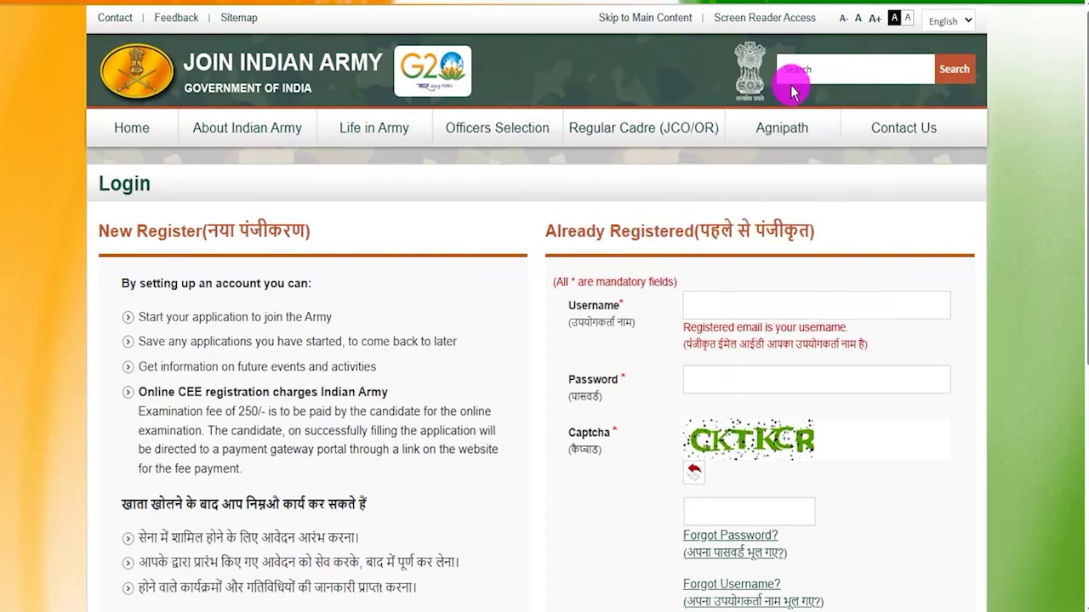
mouse_move(887, 311)
mouse_down()
mouse_move(901, 315)
mouse_move(937, 272)
mouse_up()
drag(888, 381, 942, 349)
drag(731, 466, 854, 467)
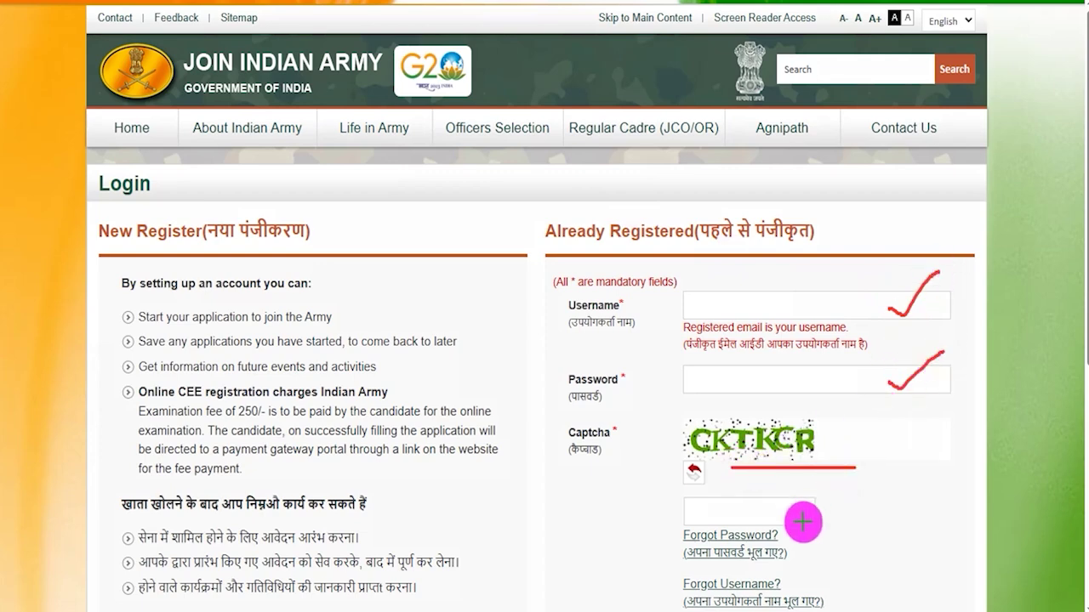
drag(793, 516, 861, 490)
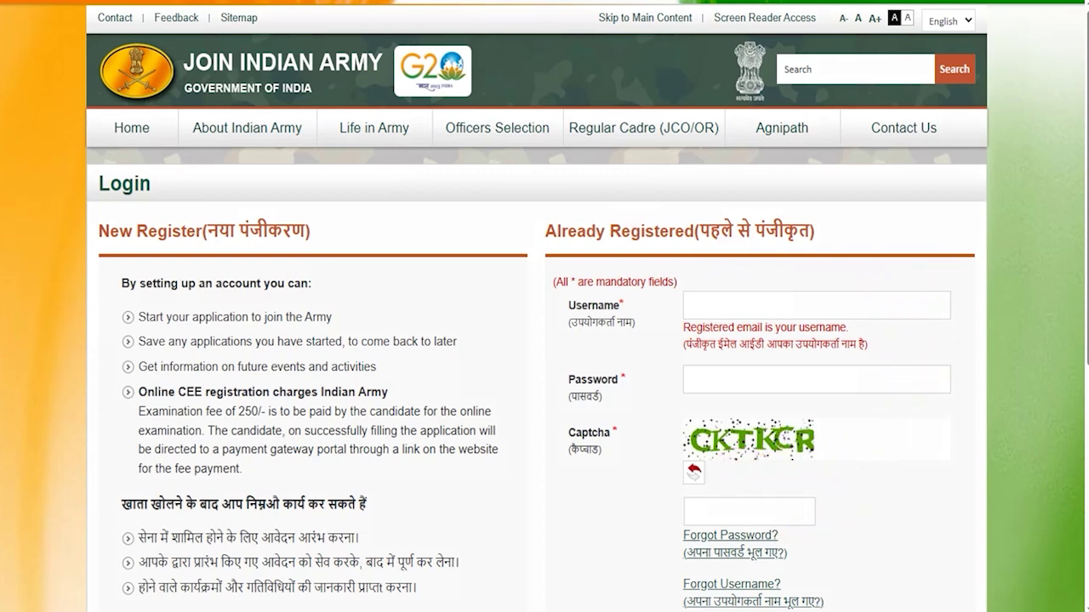
Outline the Login to confirm option with a temporary red box.
scroll(553, 281, down, 3)
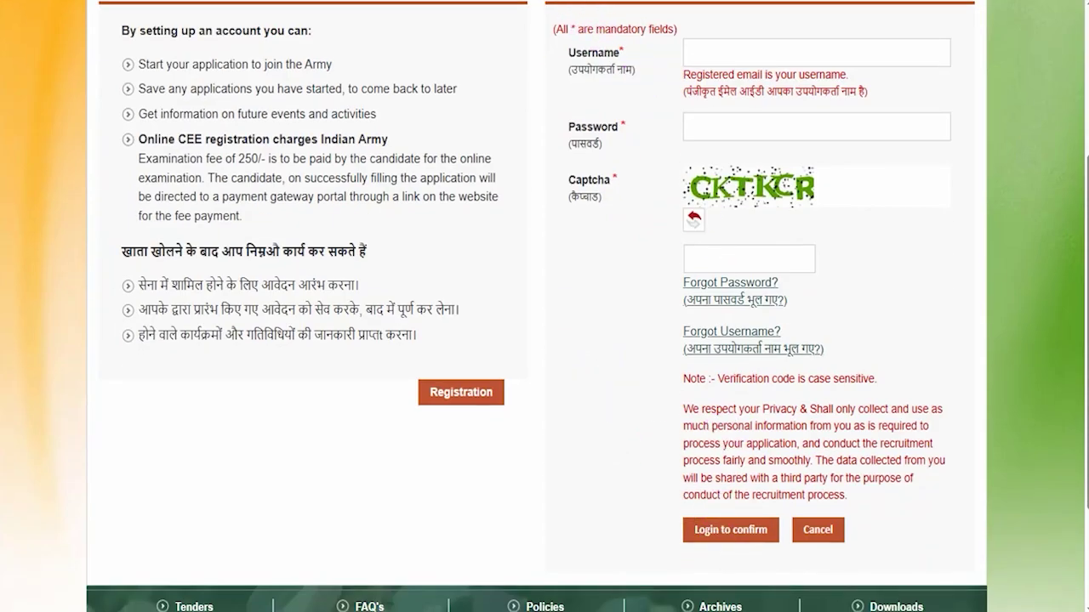
mouse_move(660, 508)
mouse_down()
mouse_move(772, 523)
mouse_move(785, 554)
mouse_up()
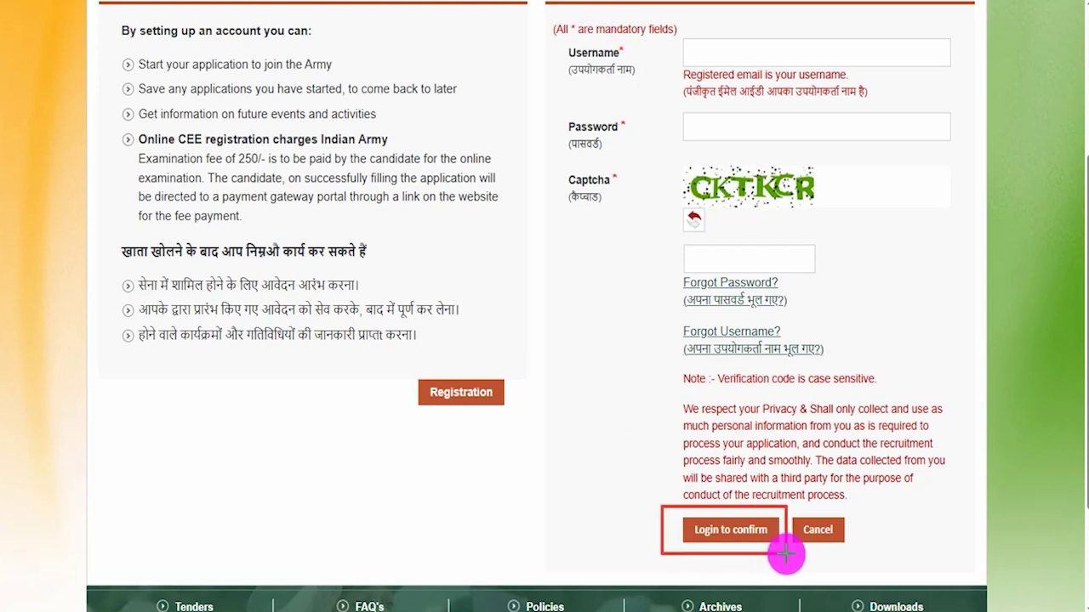
key(Escape)
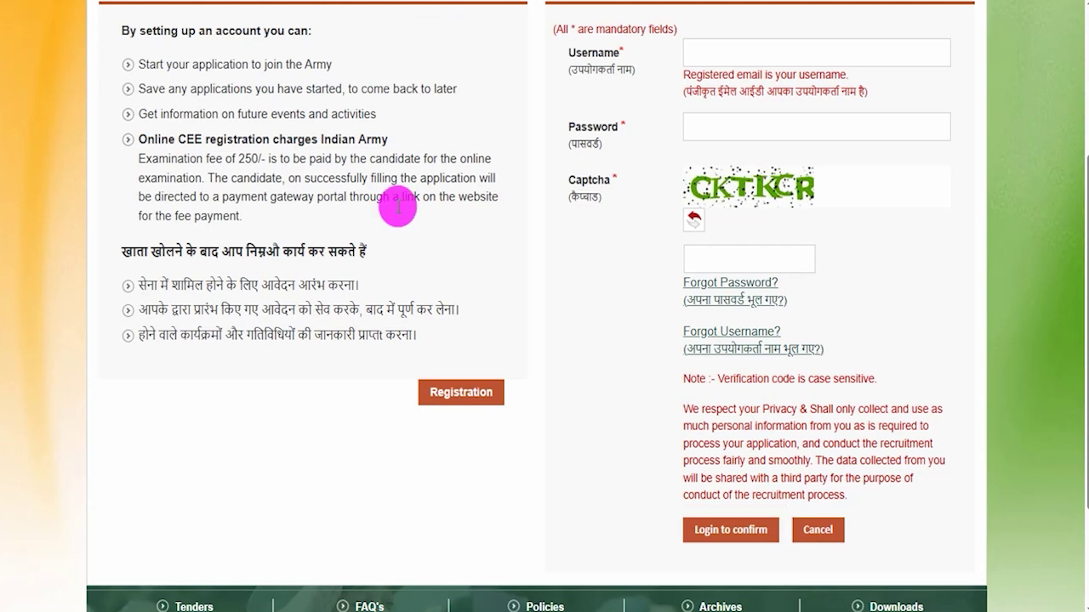
Point out the Registration option under New Register and start a new registration.
scroll(584, 334, up, 1)
scroll(582, 334, up, 1)
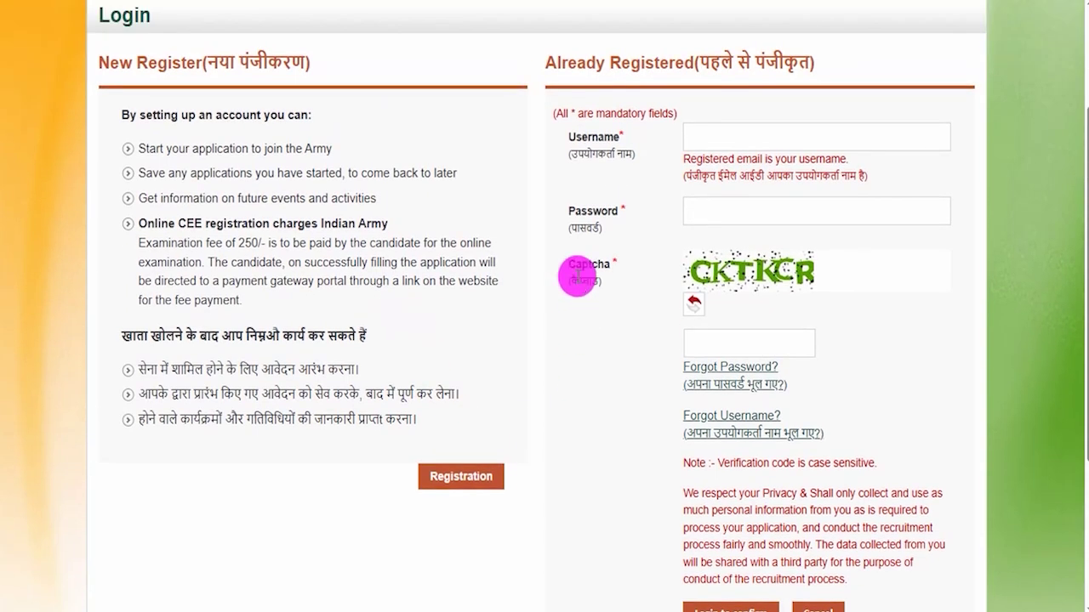
mouse_move(402, 450)
mouse_down()
mouse_move(520, 478)
mouse_move(527, 513)
mouse_move(519, 503)
mouse_up()
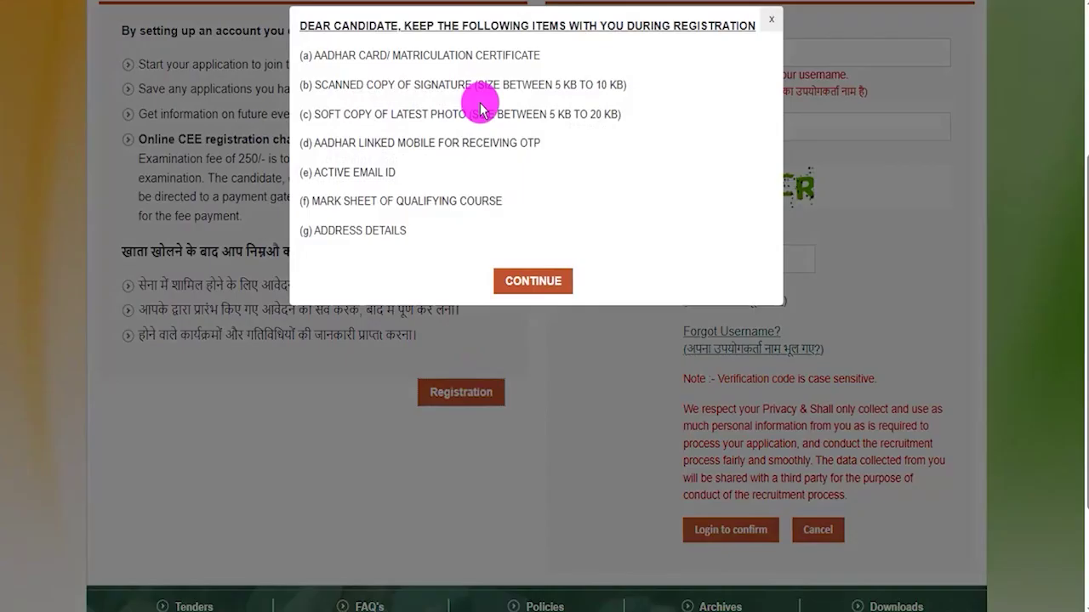
Go through the list of items needed during registration, highlighting each entry from the Aadhaar card or matriculation certificate to the address details.
drag(392, 57, 466, 58)
drag(389, 86, 467, 86)
drag(327, 55, 476, 54)
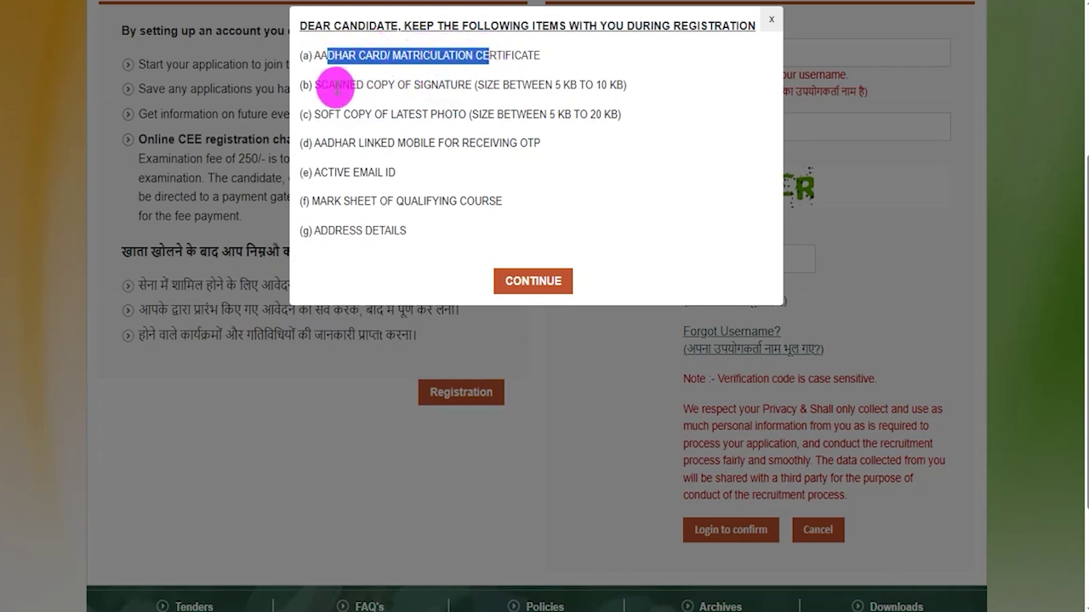
click(336, 86)
drag(336, 86, 437, 86)
drag(330, 113, 450, 110)
drag(328, 143, 452, 143)
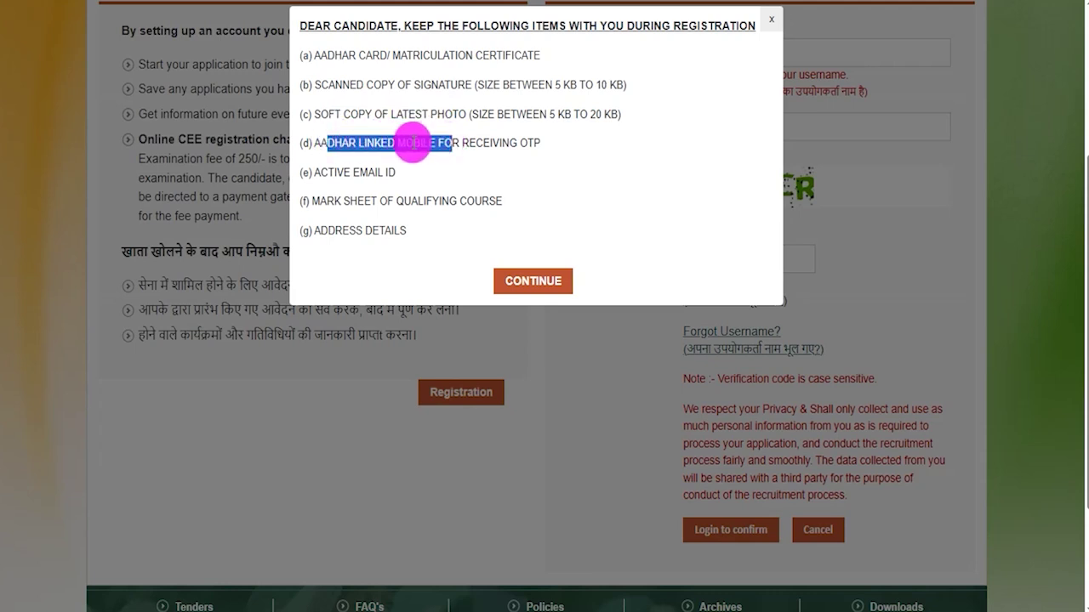
drag(321, 172, 383, 172)
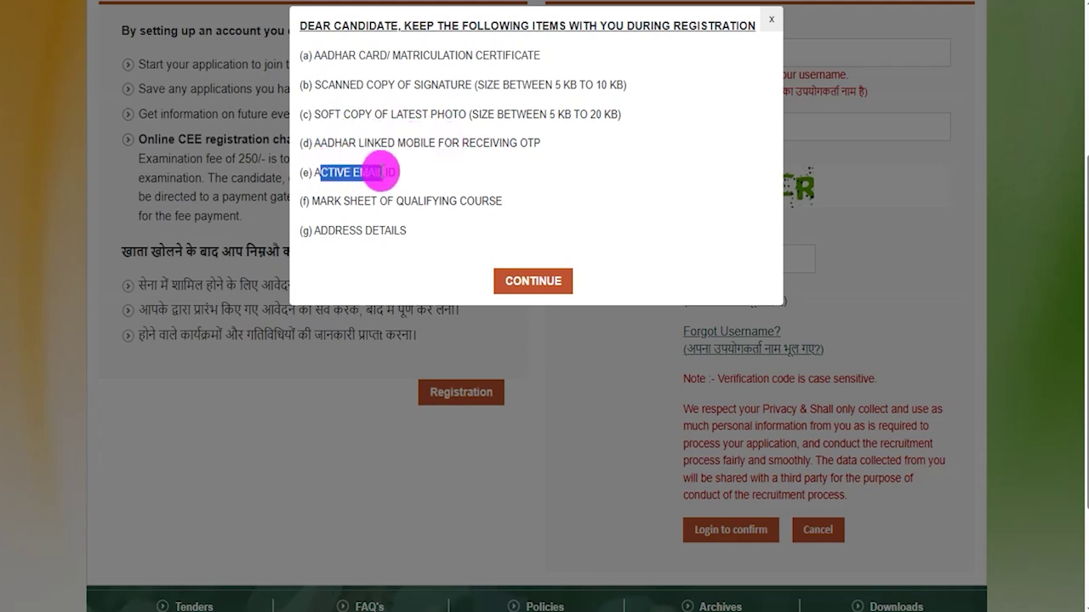
drag(327, 202, 476, 201)
drag(328, 230, 395, 231)
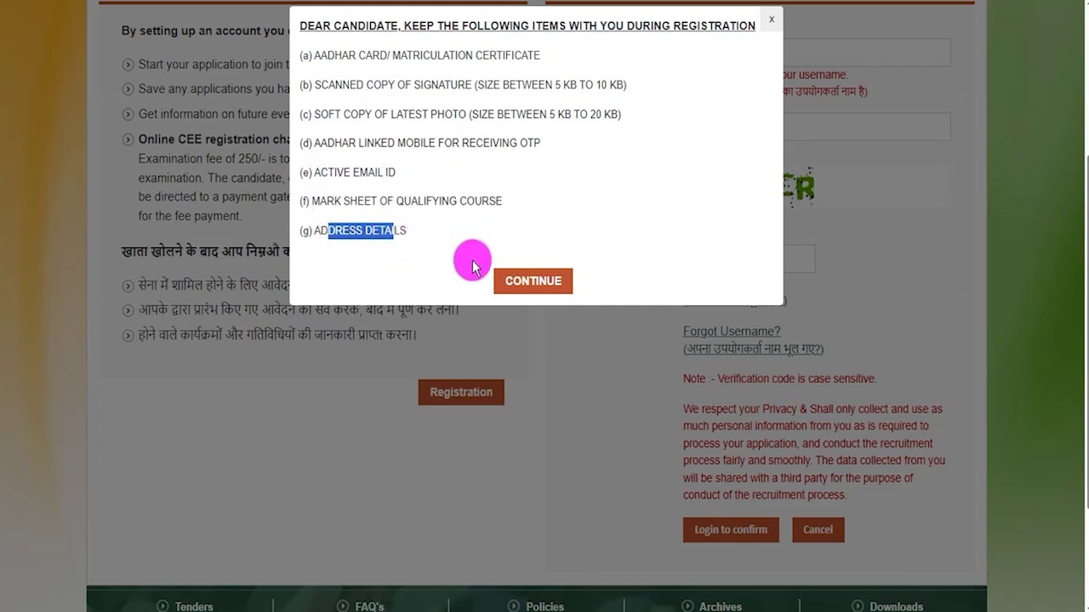
Continue past the item list, review the instructions for the online application form and proceed to the registration page.
click(533, 282)
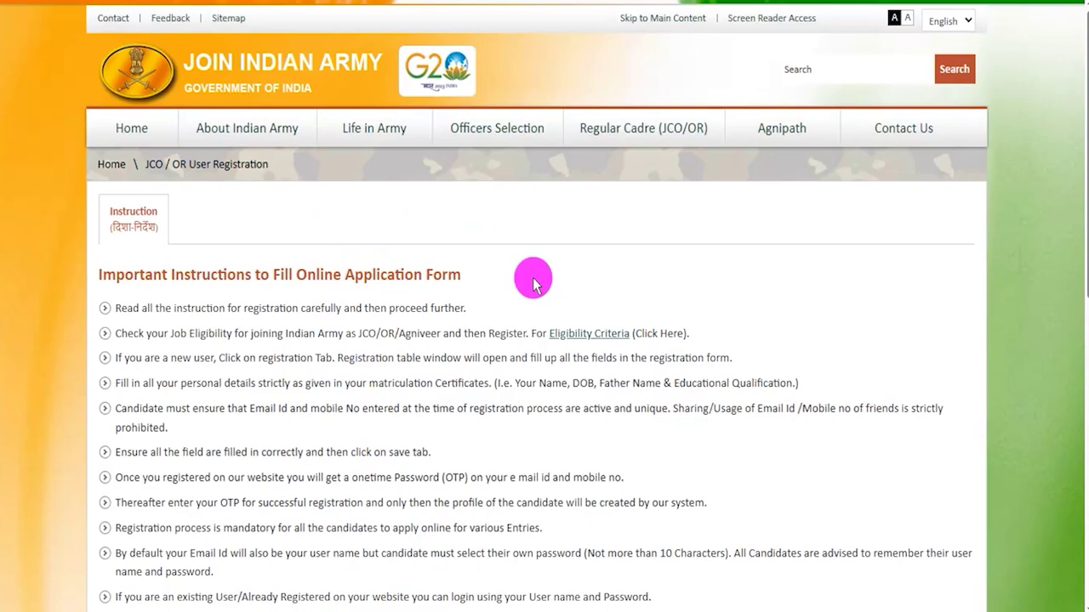
drag(226, 308, 347, 309)
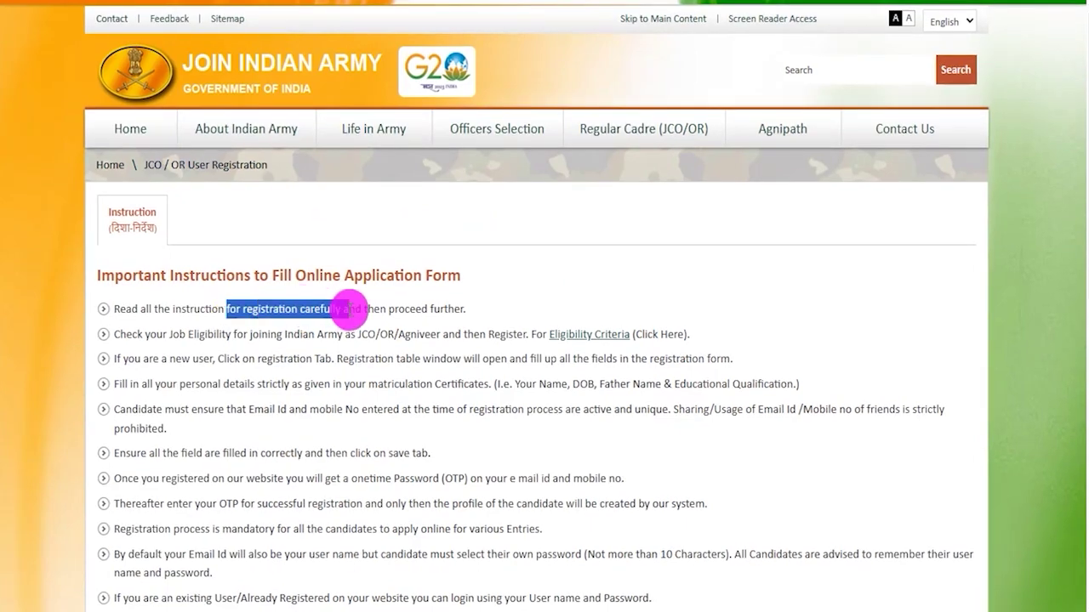
scroll(360, 333, down, 8)
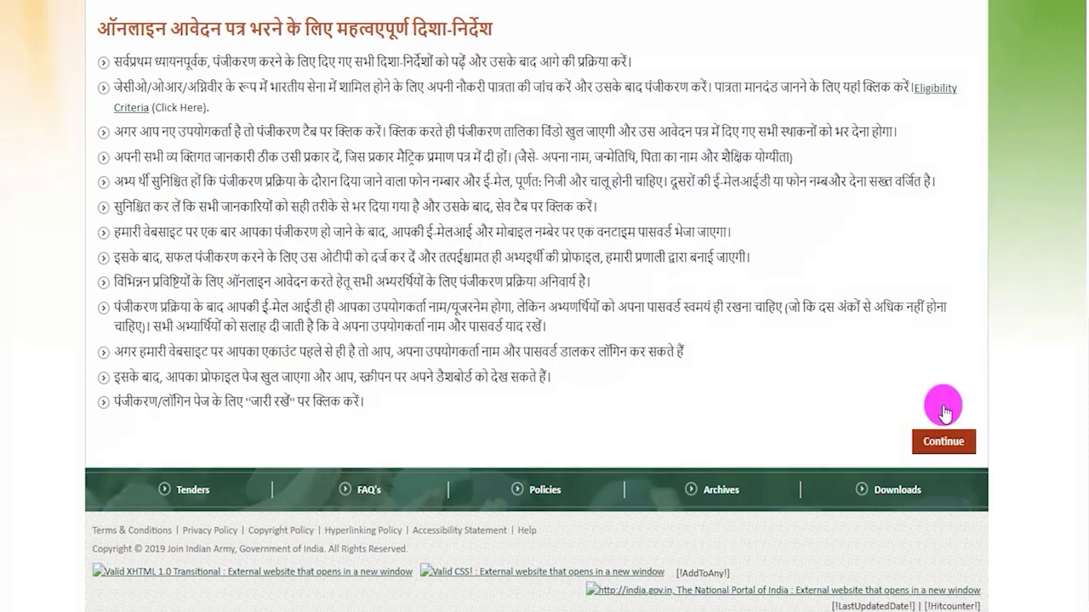
click(950, 443)
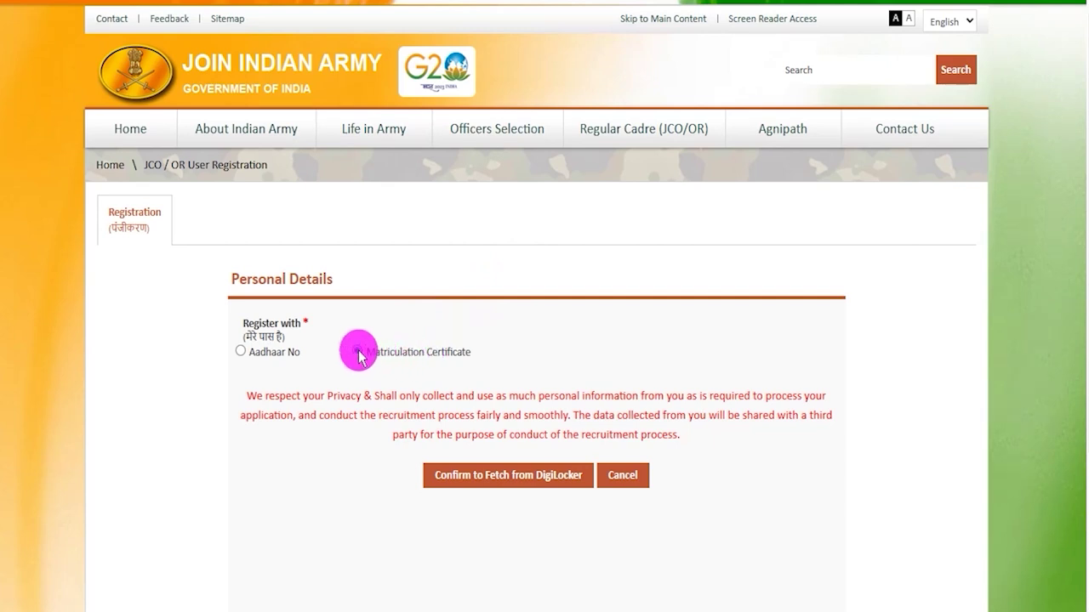
Choose to register with the Matriculation Certificate, confirm fetching from DigiLocker and select Punjab Board as the board.
click(357, 351)
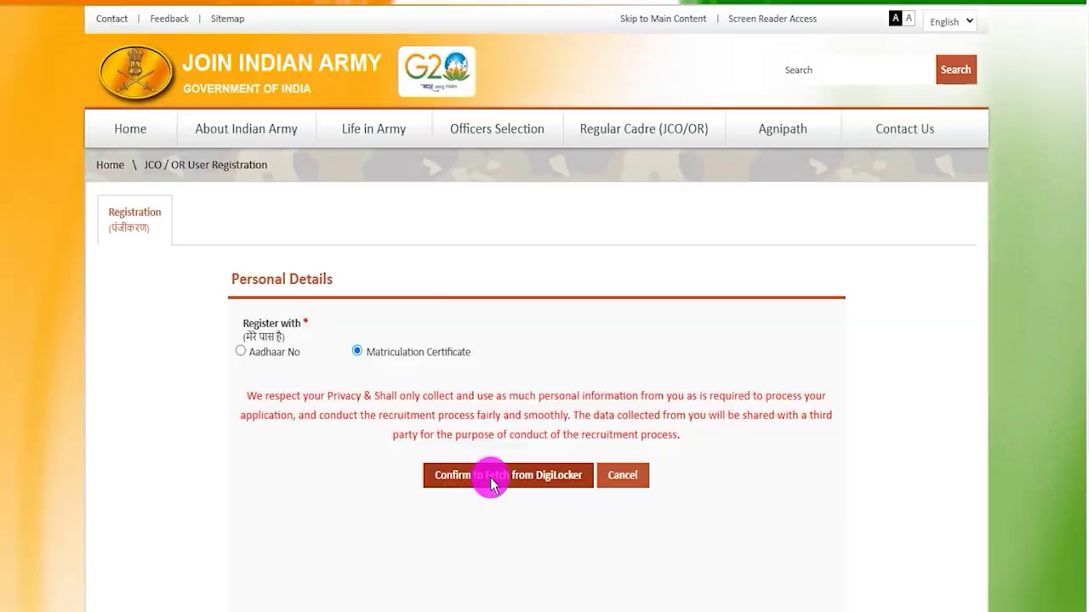
click(492, 480)
click(210, 92)
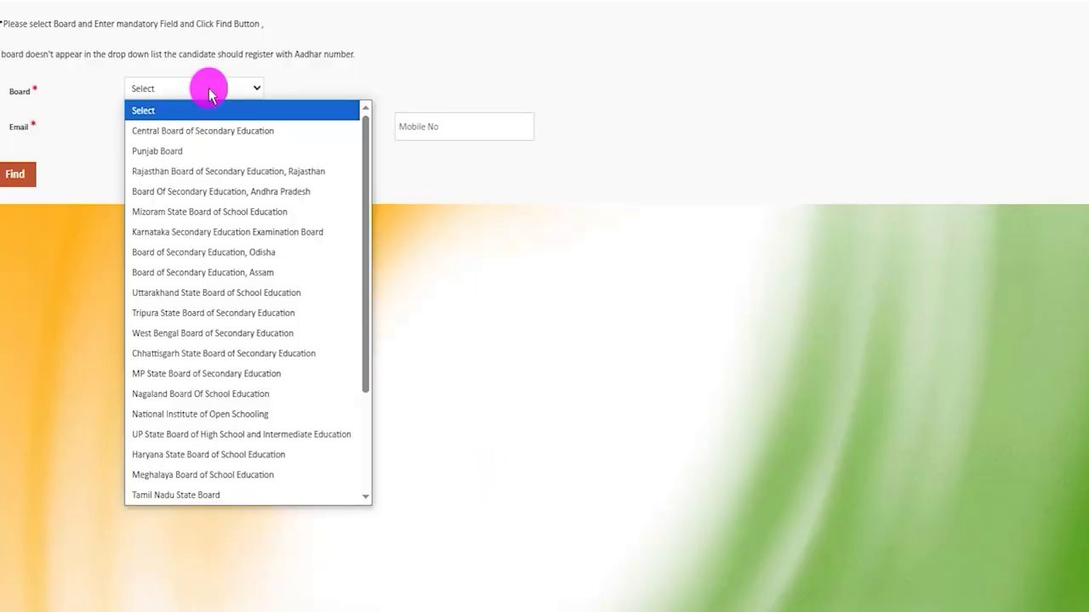
click(210, 92)
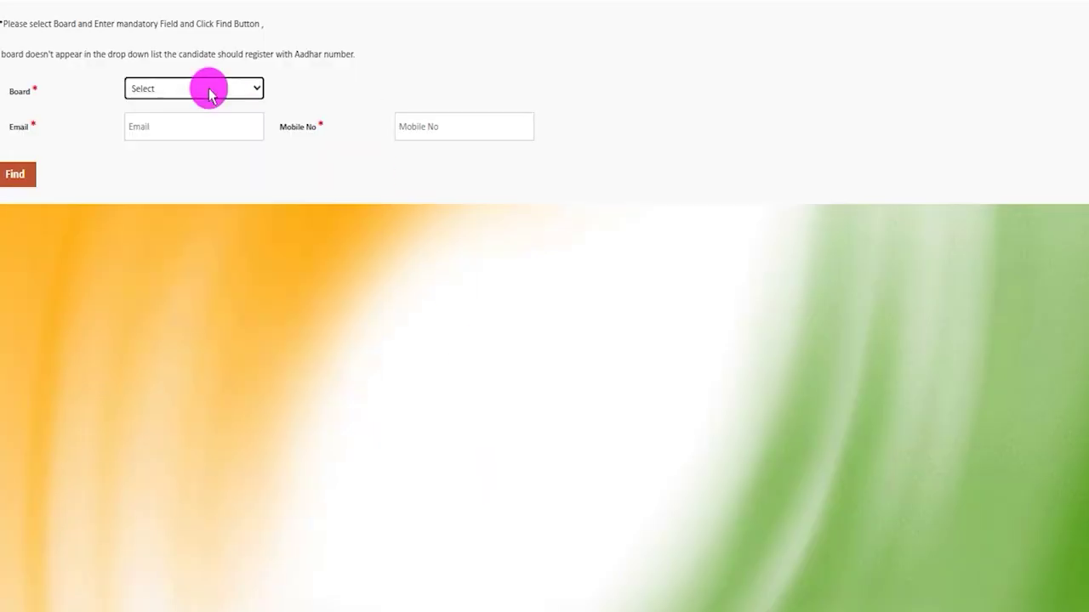
click(185, 130)
Point out the Full Name, Roll No, Year, Email and Mobile No fields required for the matriculation lookup.
click(175, 128)
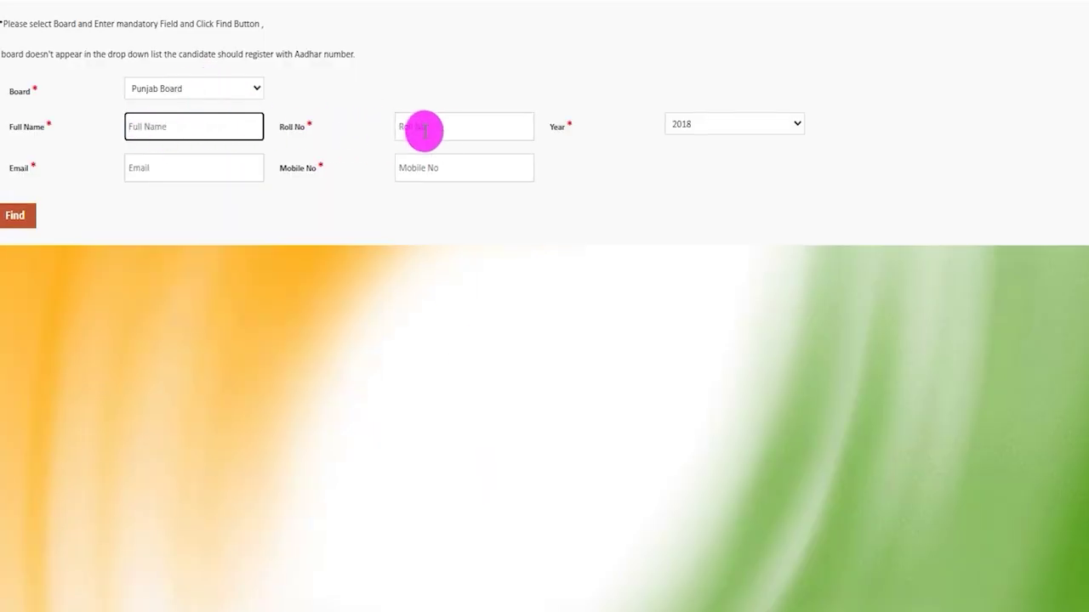
click(434, 128)
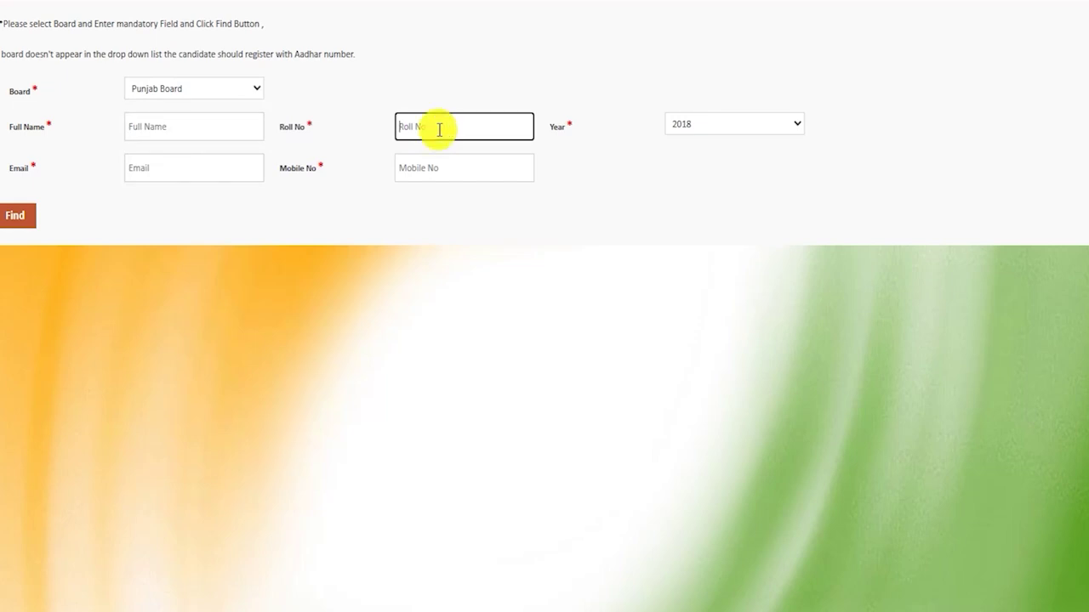
click(711, 124)
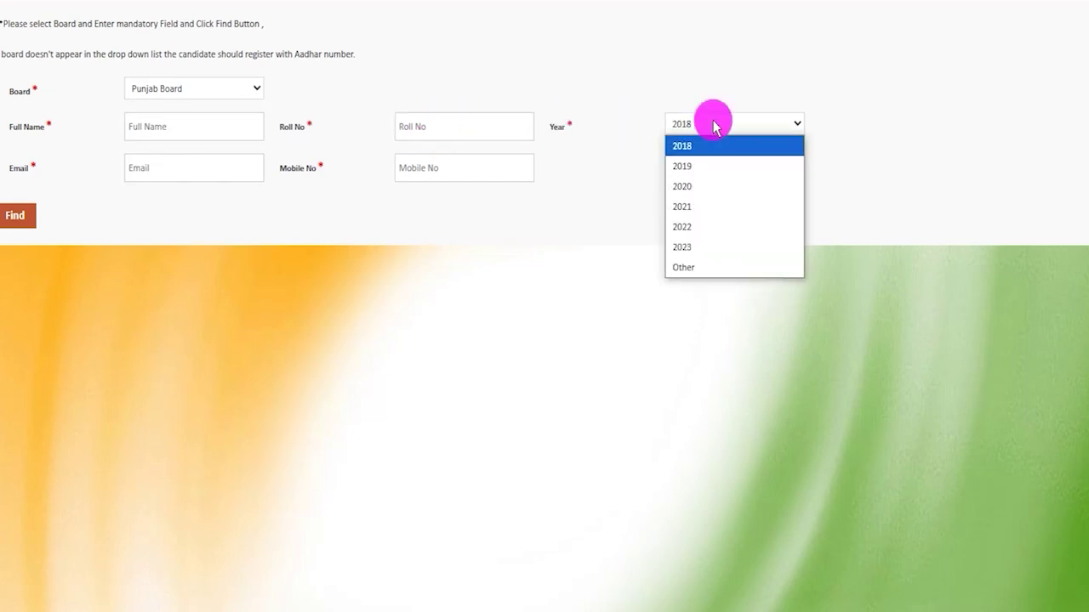
click(711, 124)
click(158, 170)
click(423, 171)
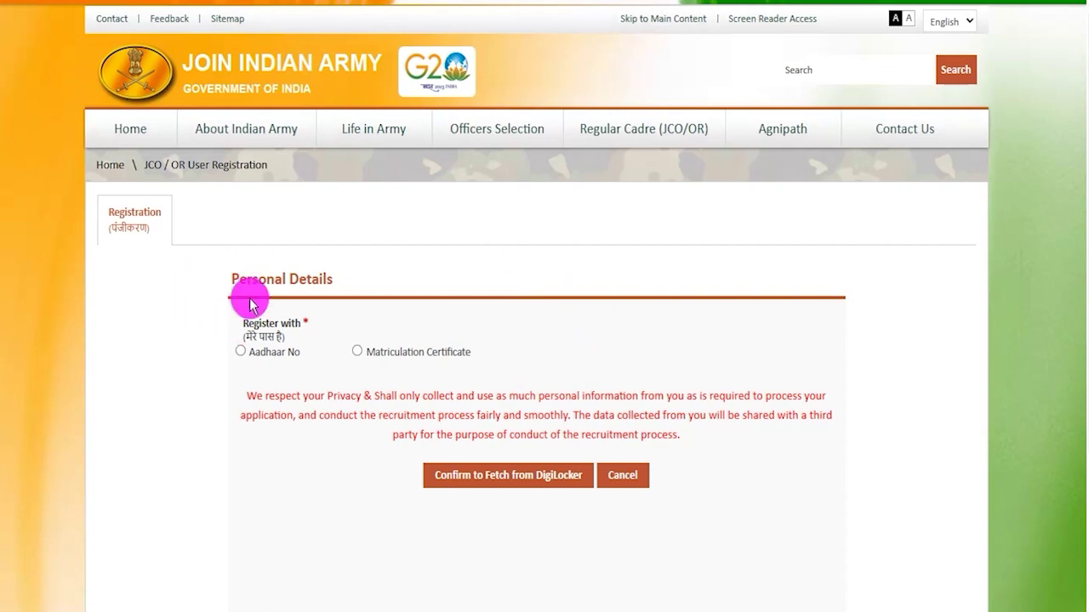
Choose to register with Aadhaar No and confirm fetching the details from DigiLocker.
click(240, 351)
click(669, 156)
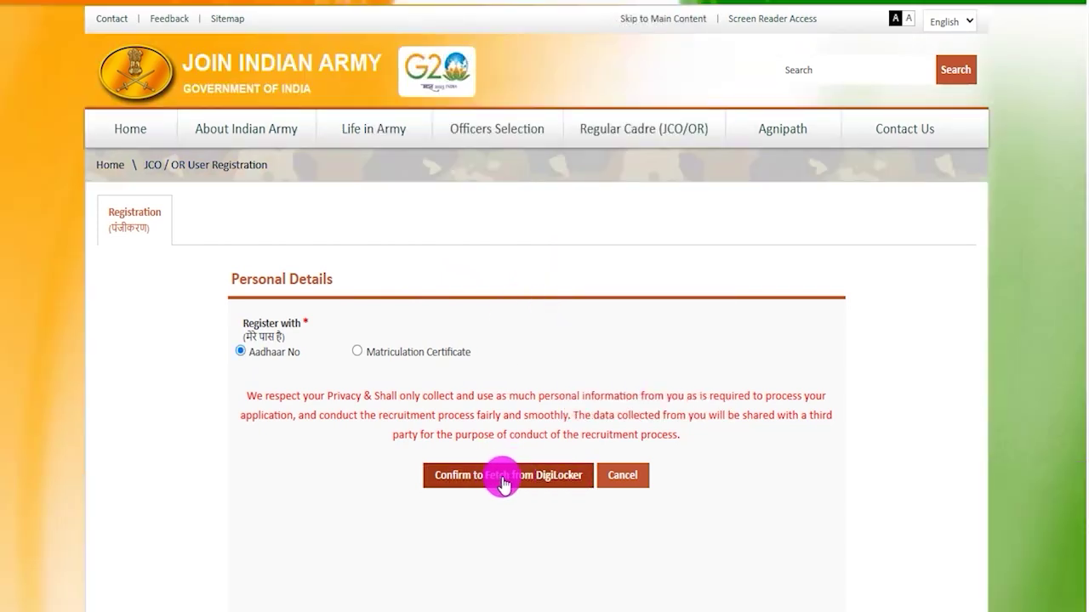
click(521, 483)
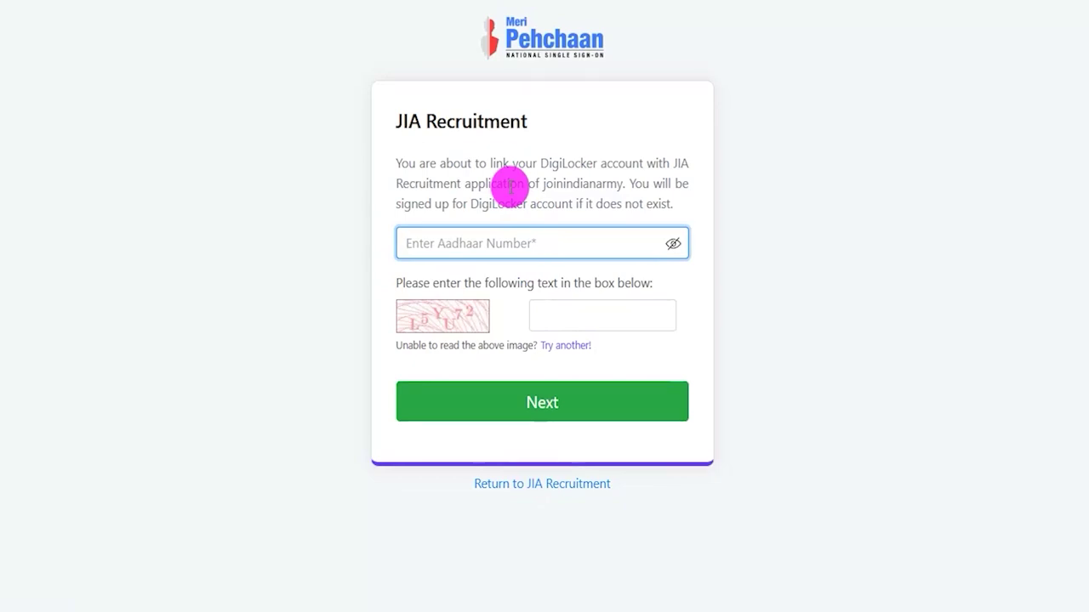
Point out the Aadhaar number and captcha fields on the JIA Recruitment form and outline the Next option with a red box.
click(508, 245)
click(576, 310)
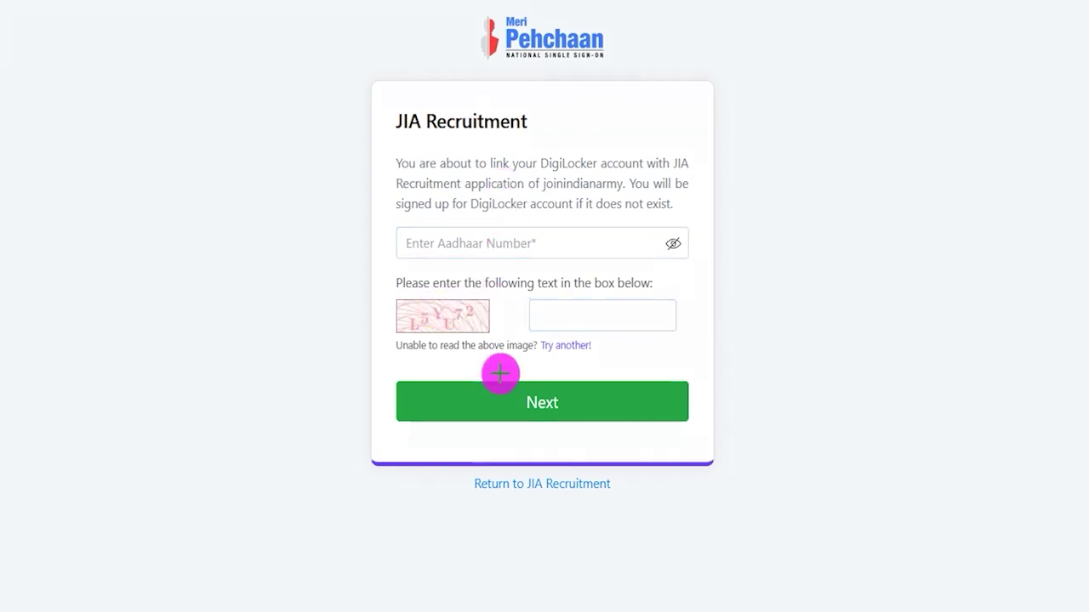
mouse_move(378, 375)
mouse_down()
mouse_move(612, 394)
mouse_move(703, 430)
mouse_up()
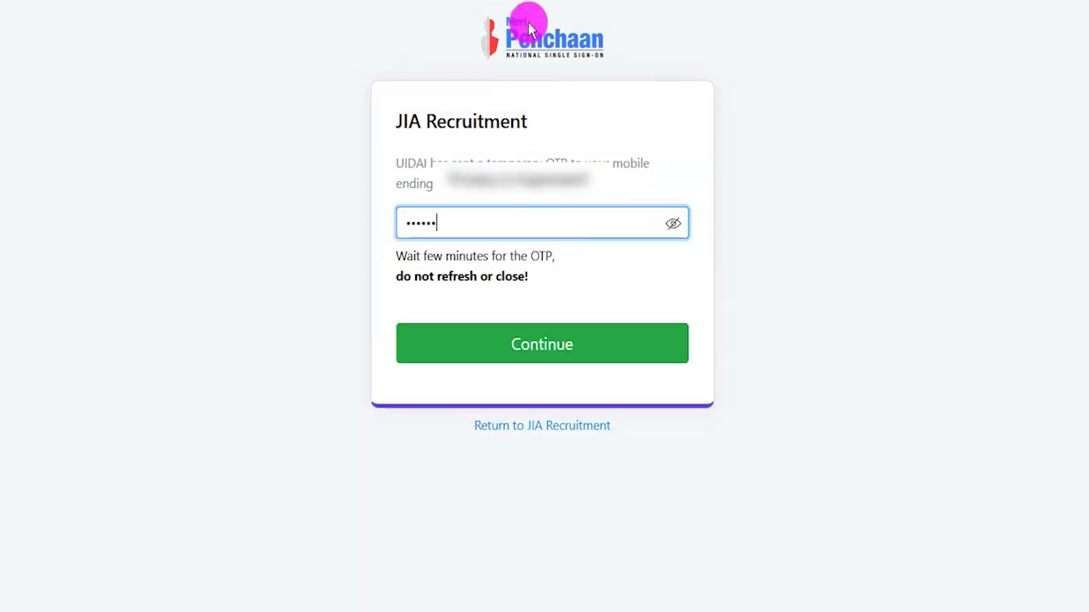
Outline the Continue option with a red box and submit the entered OTP.
click(460, 307)
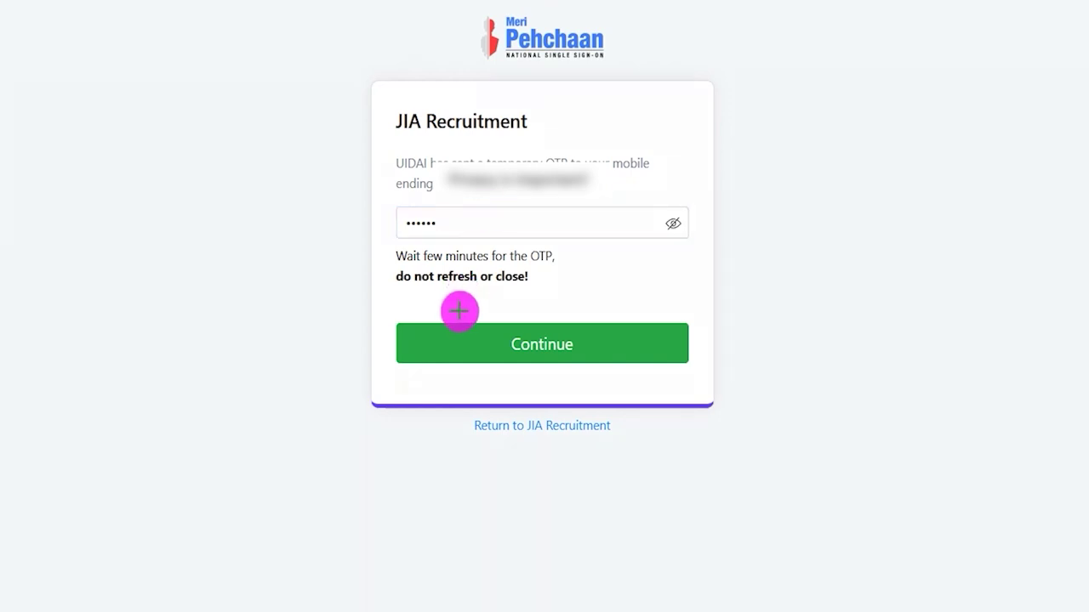
mouse_move(389, 305)
mouse_down()
mouse_move(469, 304)
mouse_move(700, 373)
mouse_up()
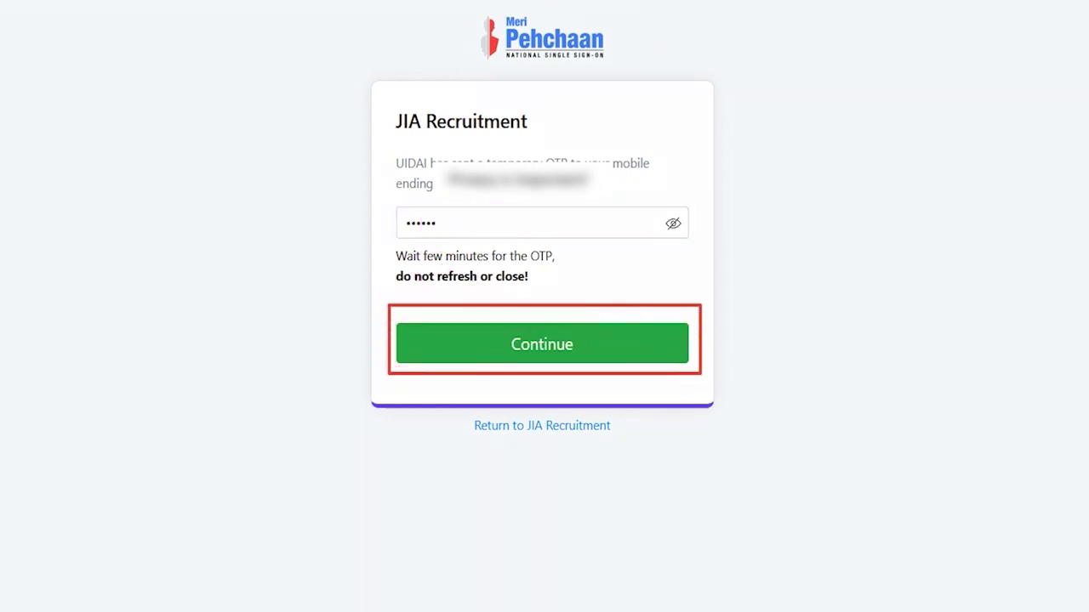
click(544, 351)
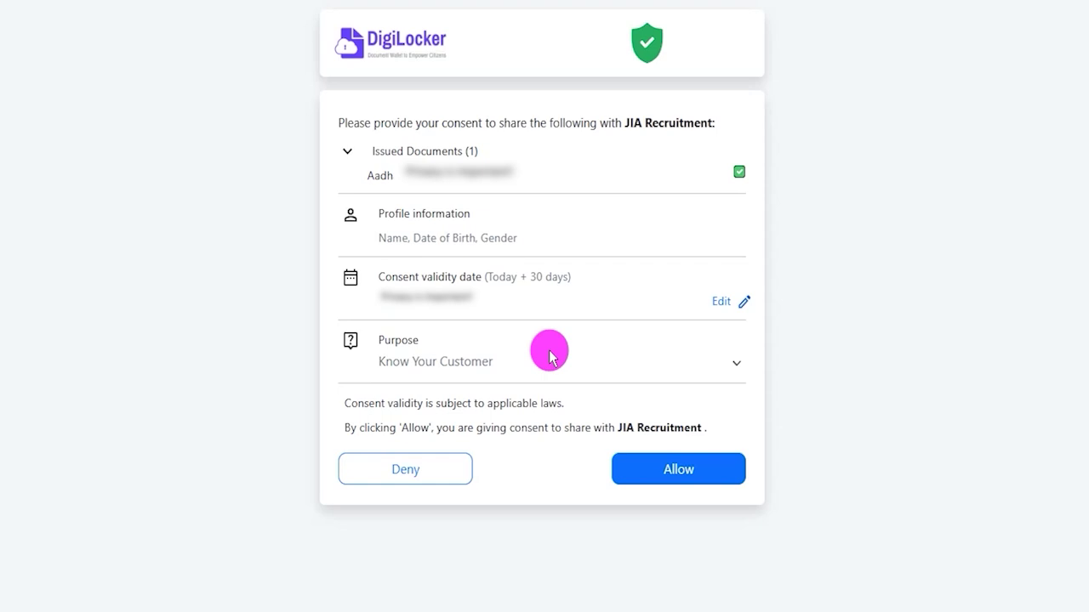
Set the DigiLocker consent purpose to Verification and allow sharing the Aadhaar document with JIA Recruitment.
click(546, 364)
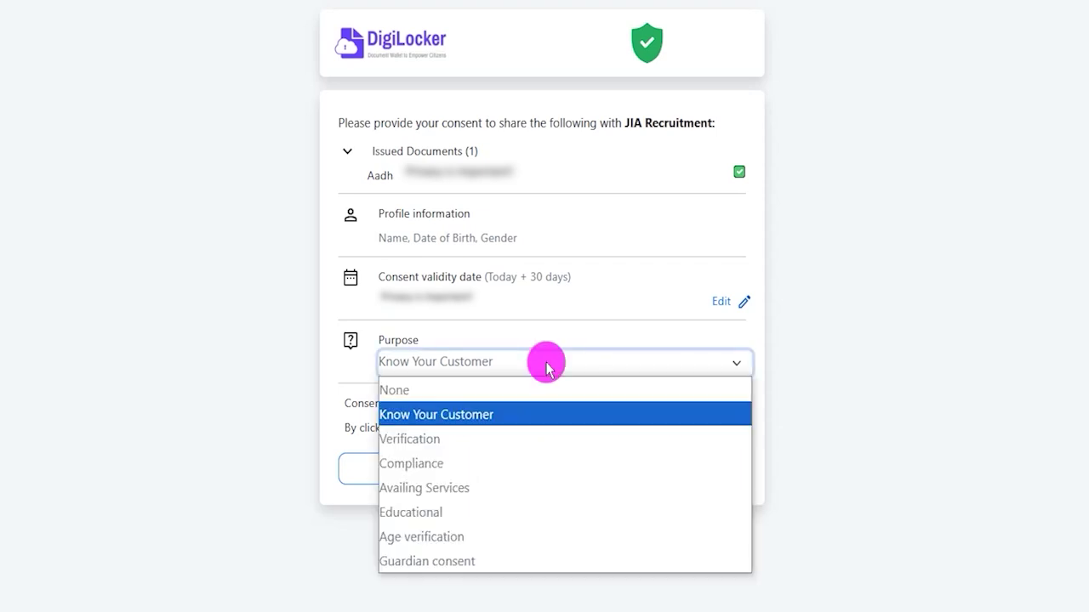
click(442, 441)
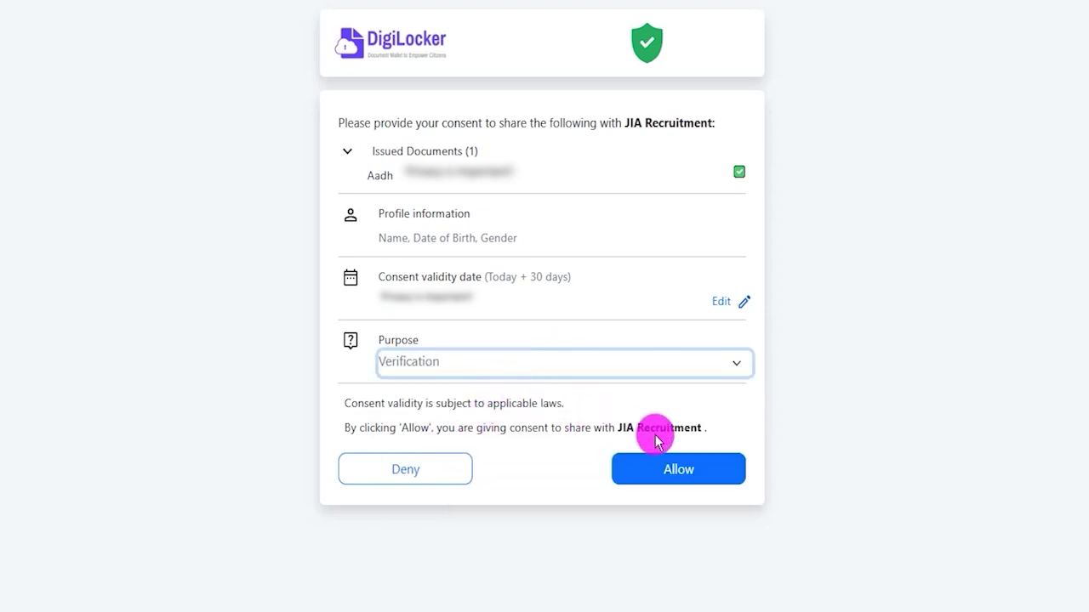
click(685, 466)
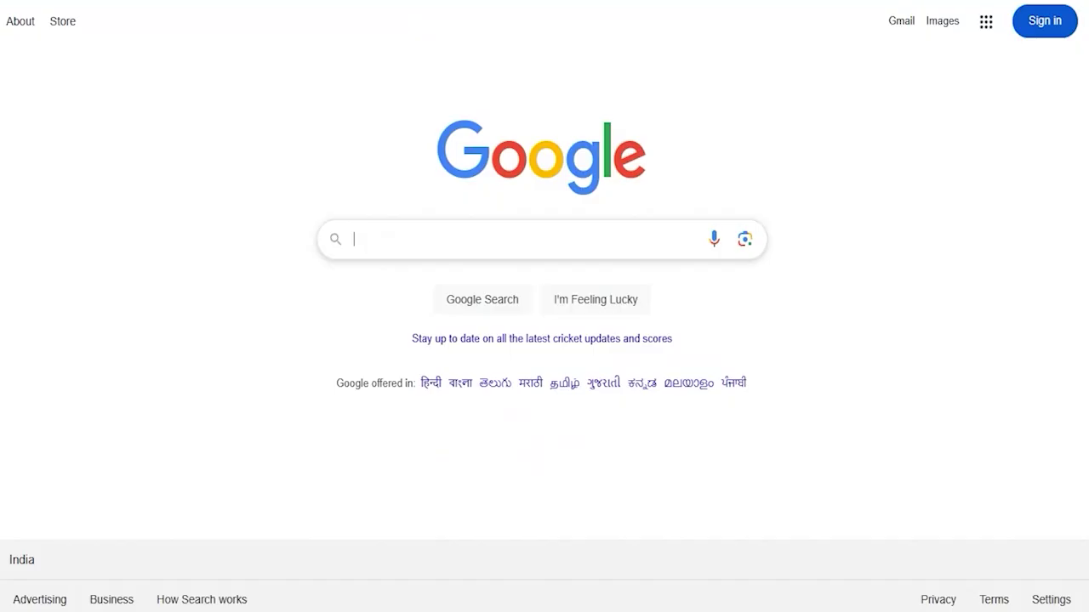
Search Google for digilocker, open the official DigiLocker website and start a new account sign-up.
text(digi)
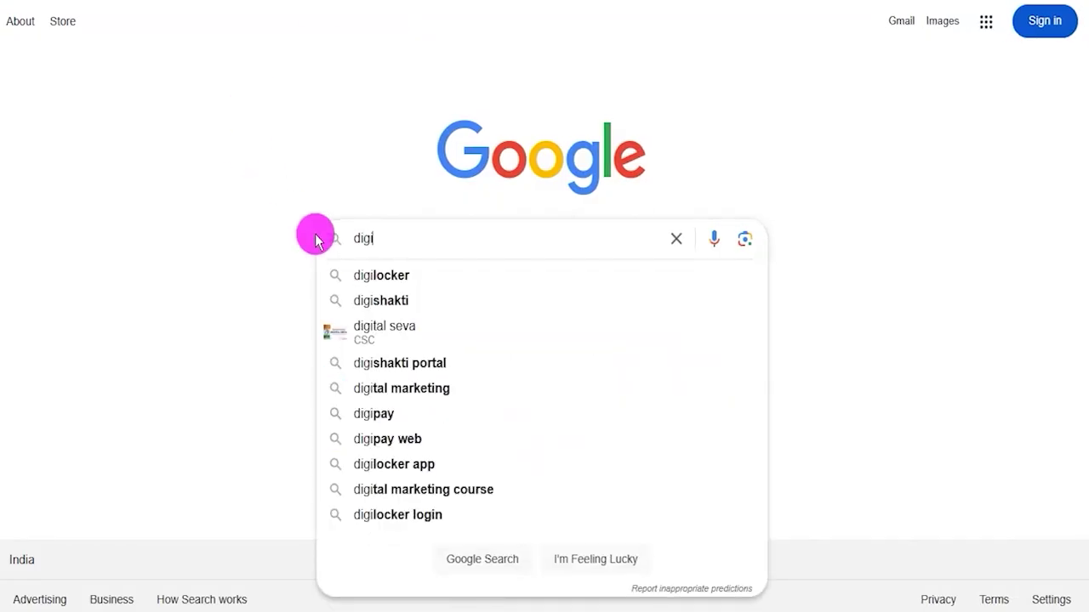
click(370, 276)
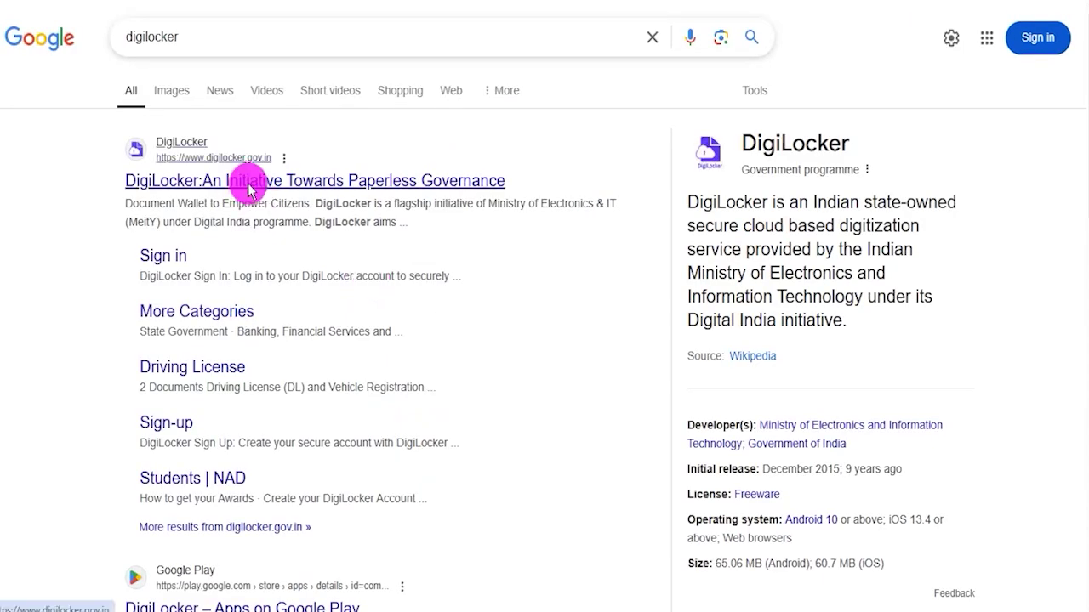
click(250, 189)
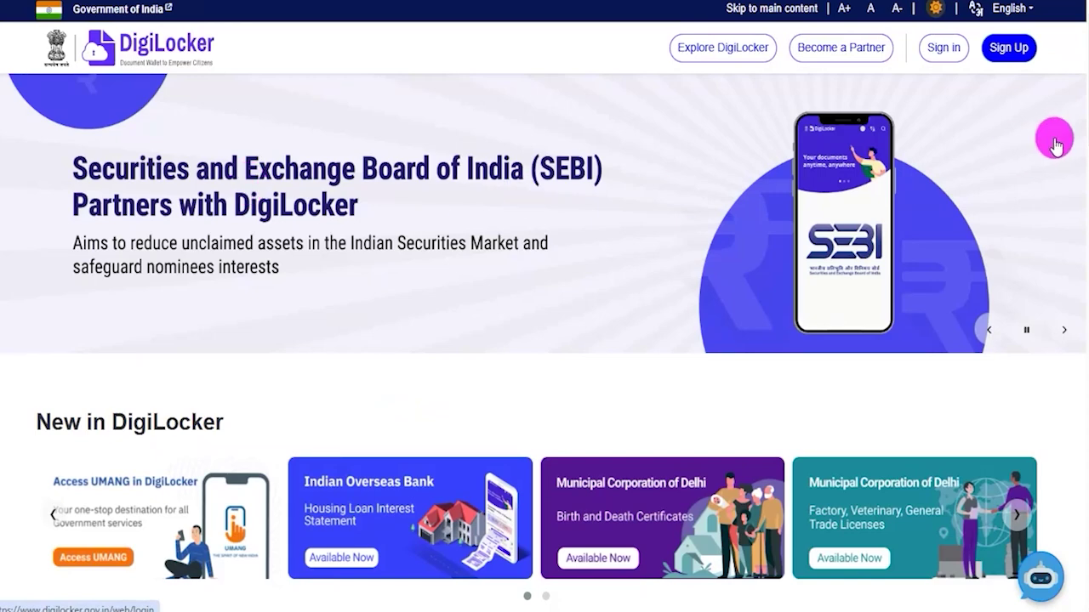
click(1011, 49)
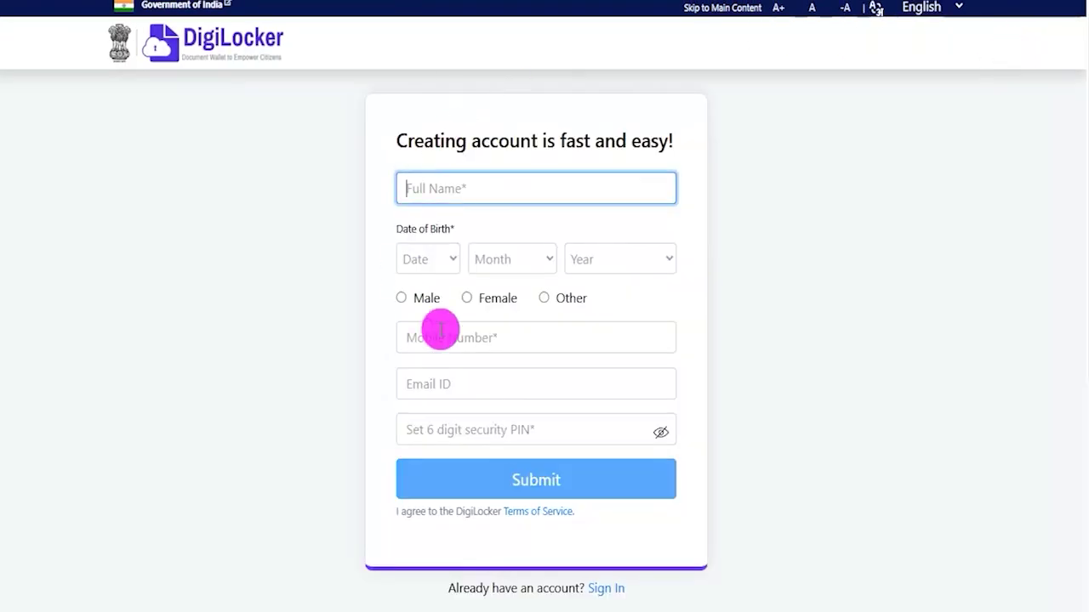
Go through the DigiLocker sign-up form's date of birth, mobile number, email and security PIN fields, choosing Male as the gender.
click(434, 262)
click(504, 267)
click(595, 258)
click(400, 297)
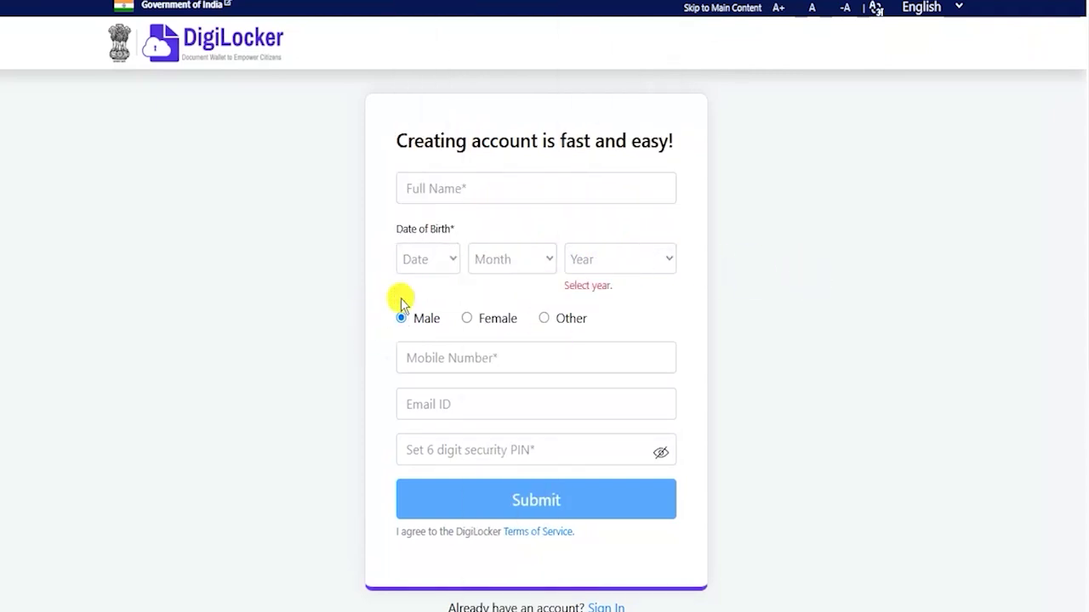
click(479, 358)
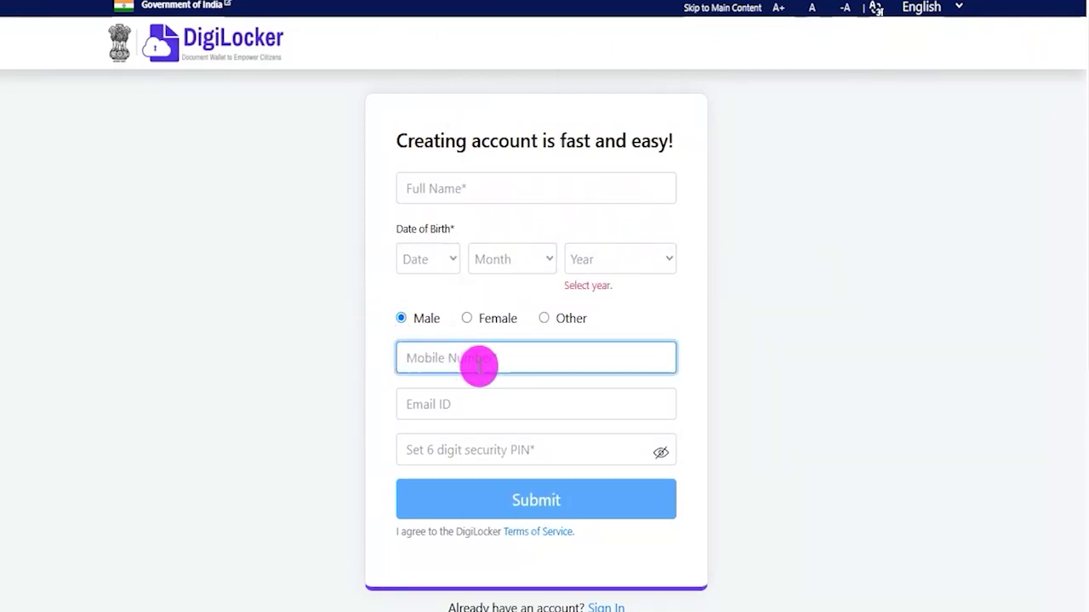
click(479, 403)
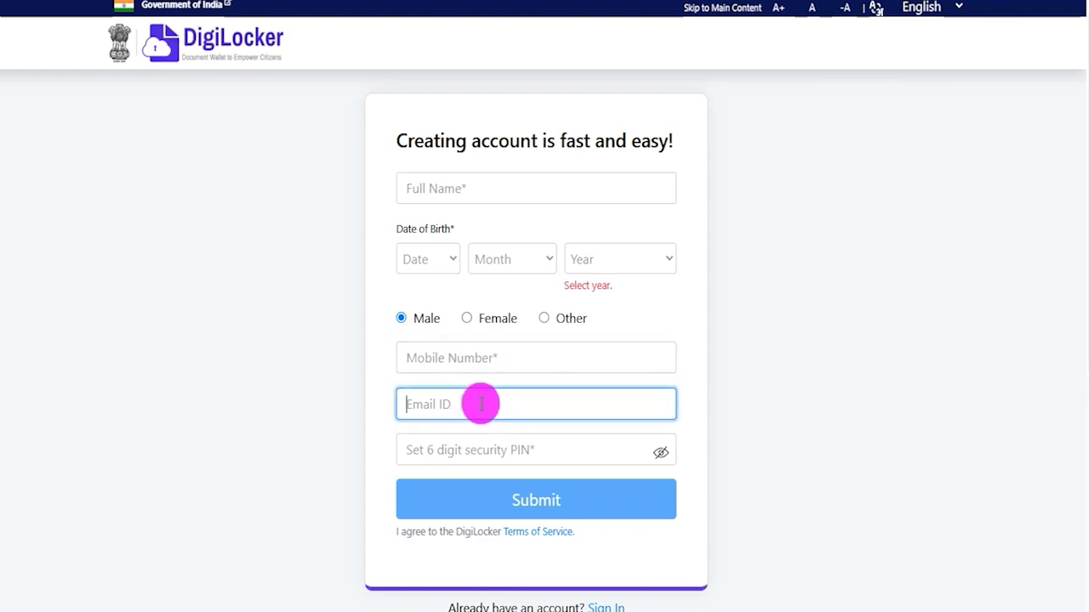
click(529, 449)
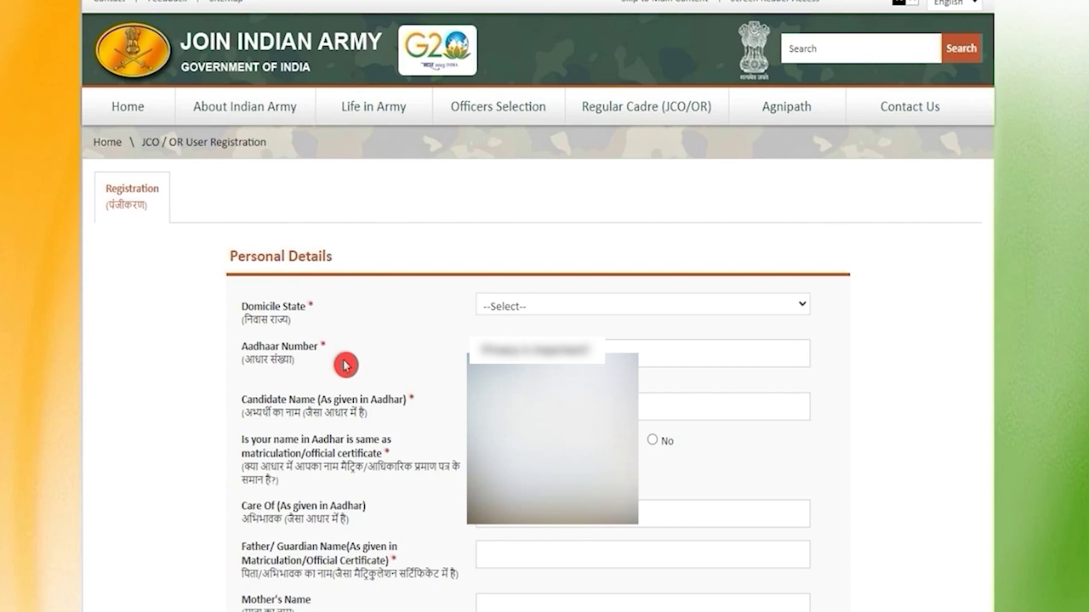
Set the Domicile State to UTTAR PRADESH in the Join Indian Army personal details form.
click(516, 307)
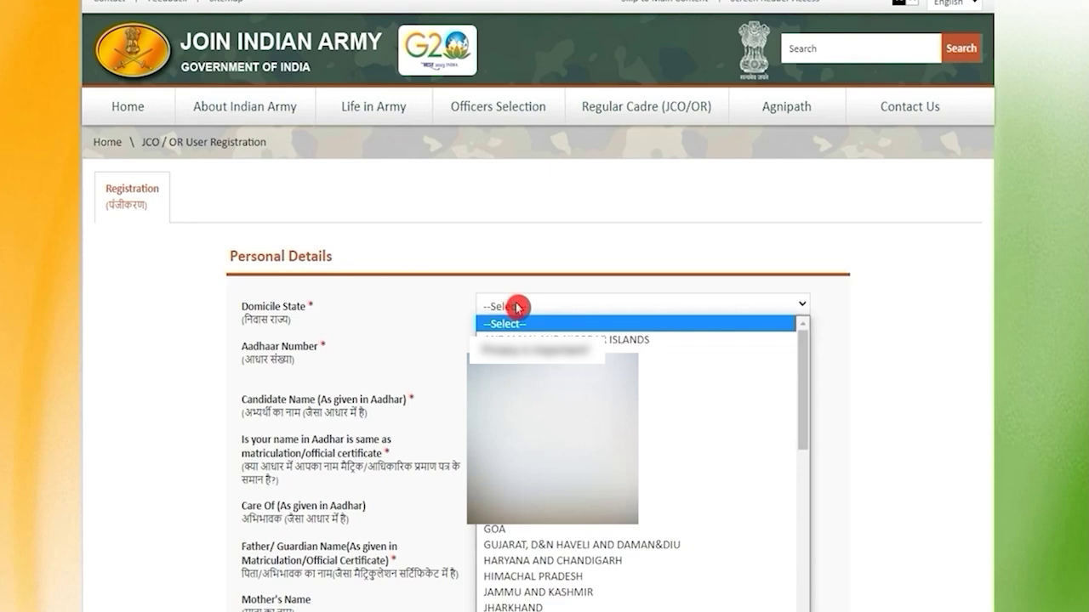
key(u)
key(Return)
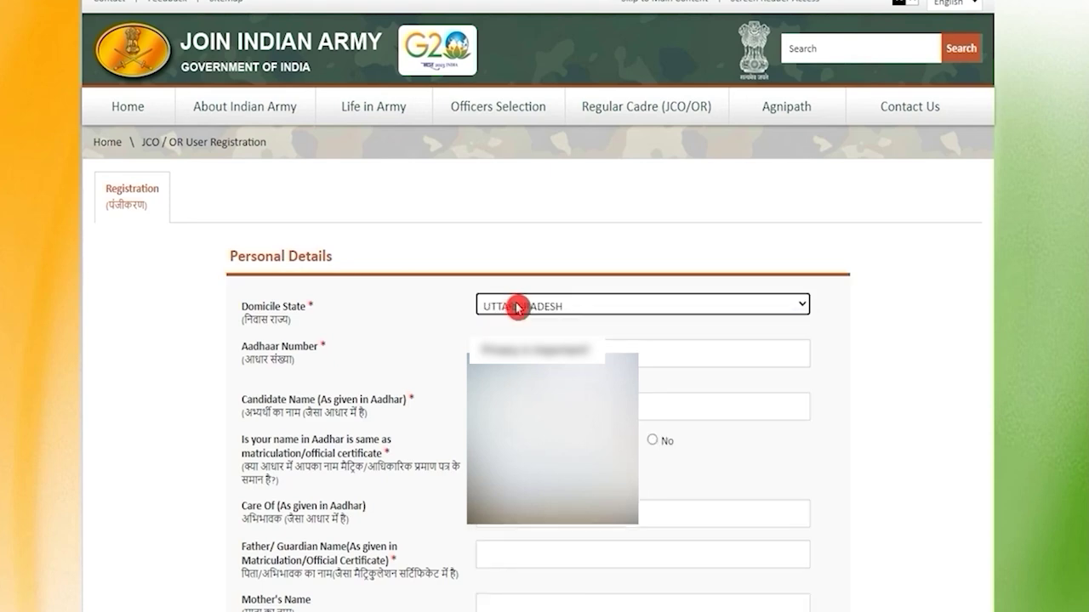
Go through the Aadhaar number, candidate name, name-match question and Care Of fields in the Personal Details form.
click(643, 353)
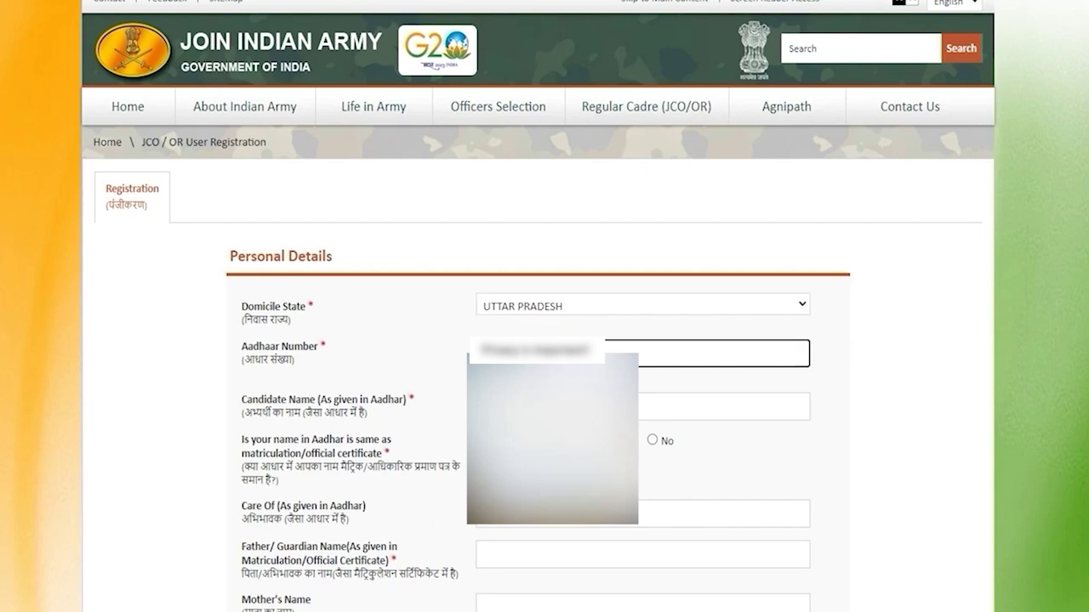
click(557, 406)
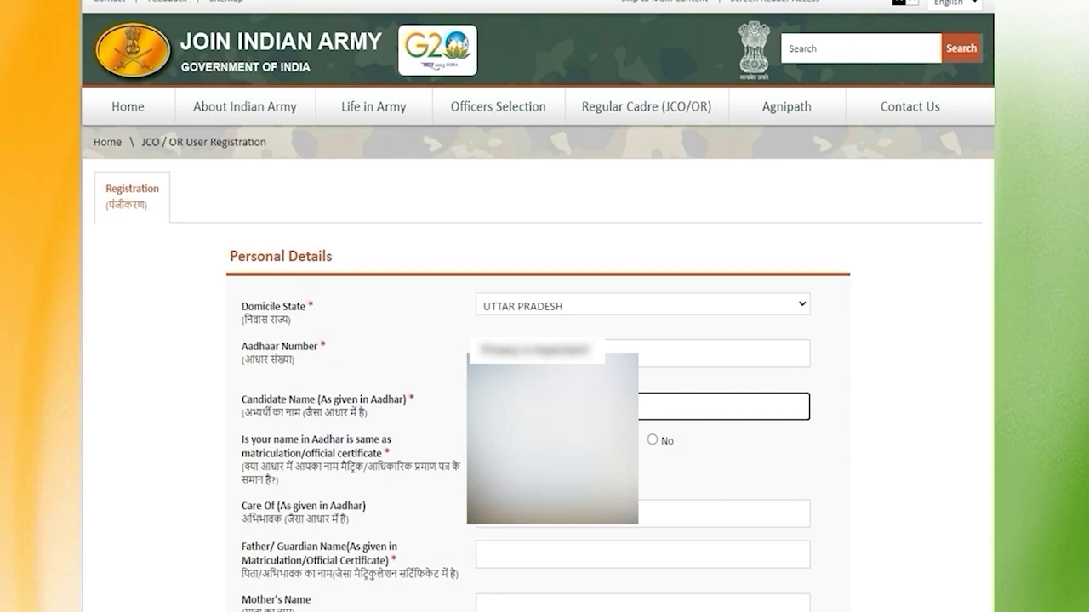
drag(258, 466, 339, 467)
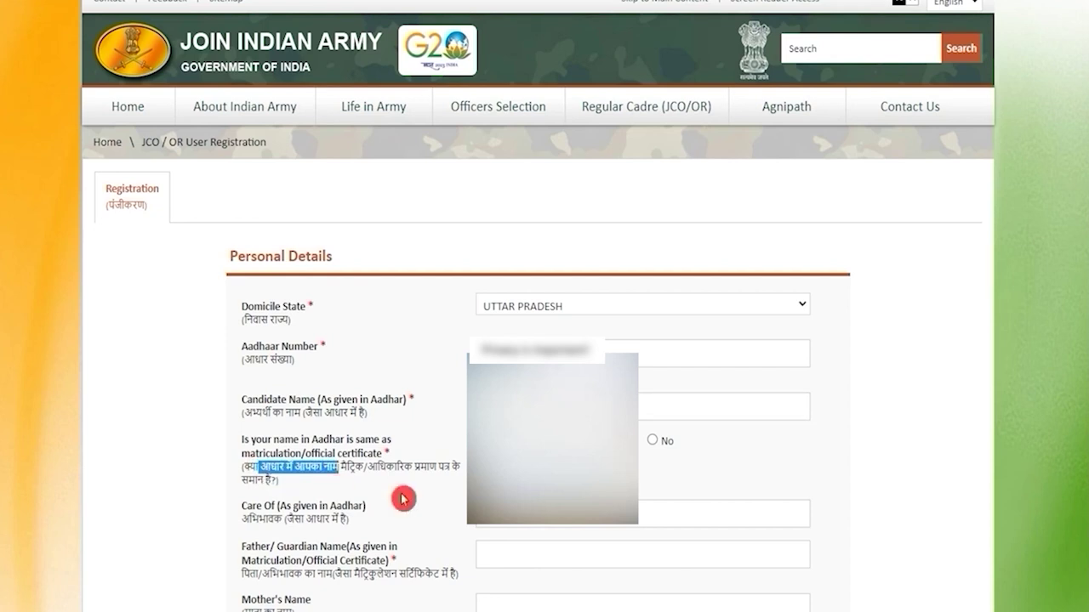
scroll(473, 446, down, 1)
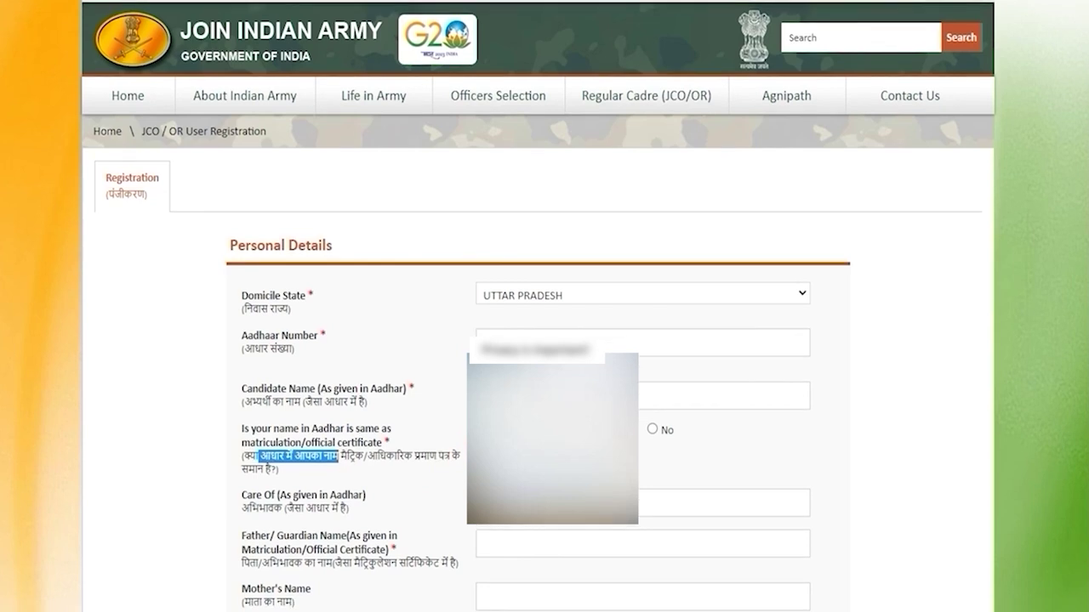
drag(258, 435, 315, 436)
click(321, 434)
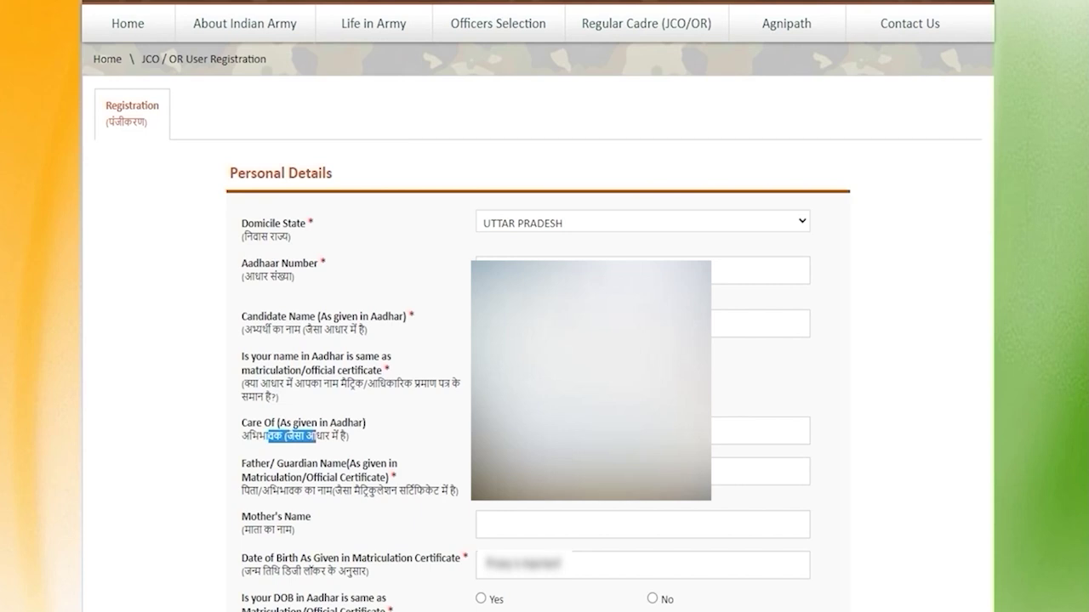
Go through the father/guardian name field, fill in the mother's name, and check the matriculation date of birth field.
drag(279, 490, 360, 487)
drag(269, 470, 337, 481)
click(719, 472)
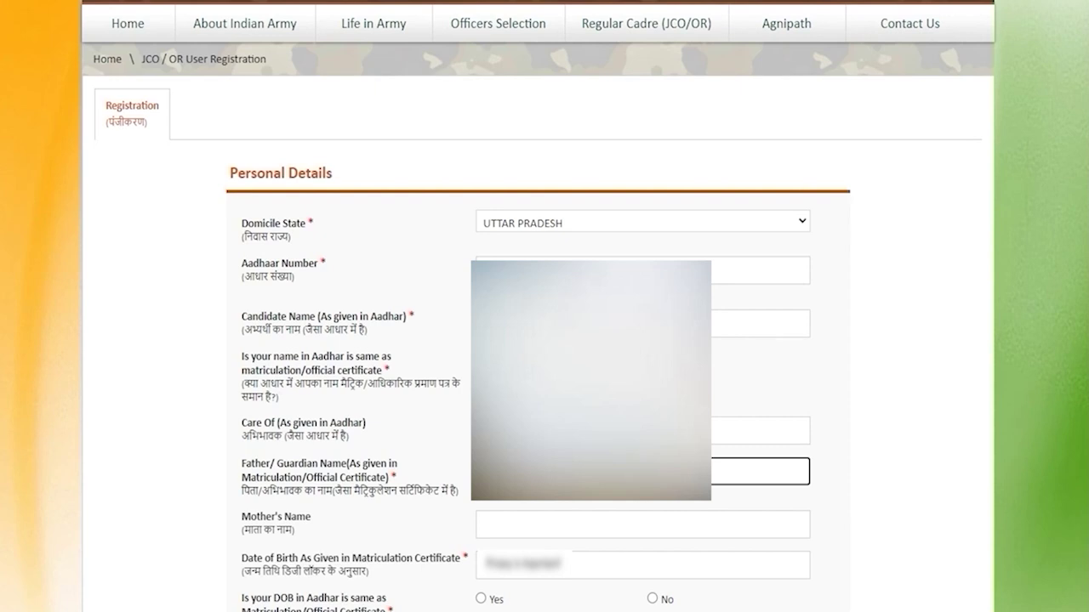
click(760, 527)
text(R)
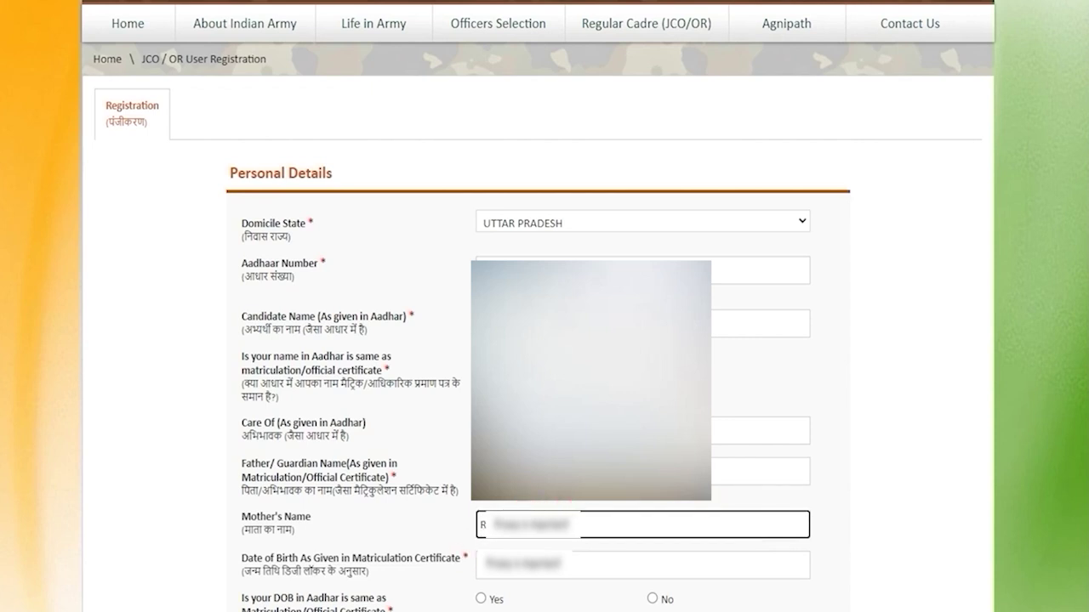
click(642, 565)
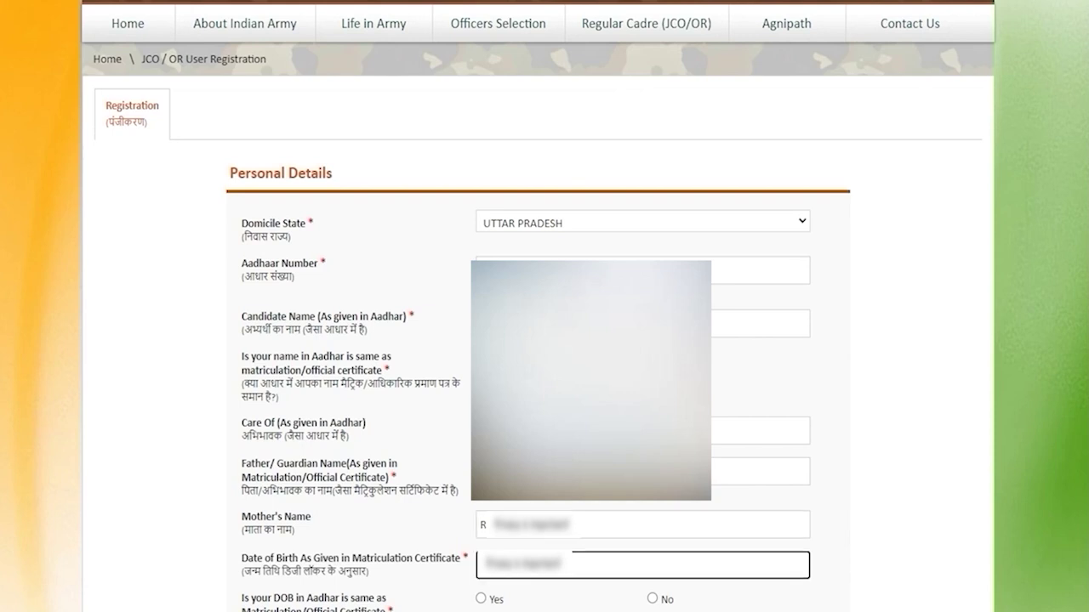
Answer Yes to whether the DOB in Aadhaar matches the matriculation/official certificate.
scroll(476, 330, down, 4)
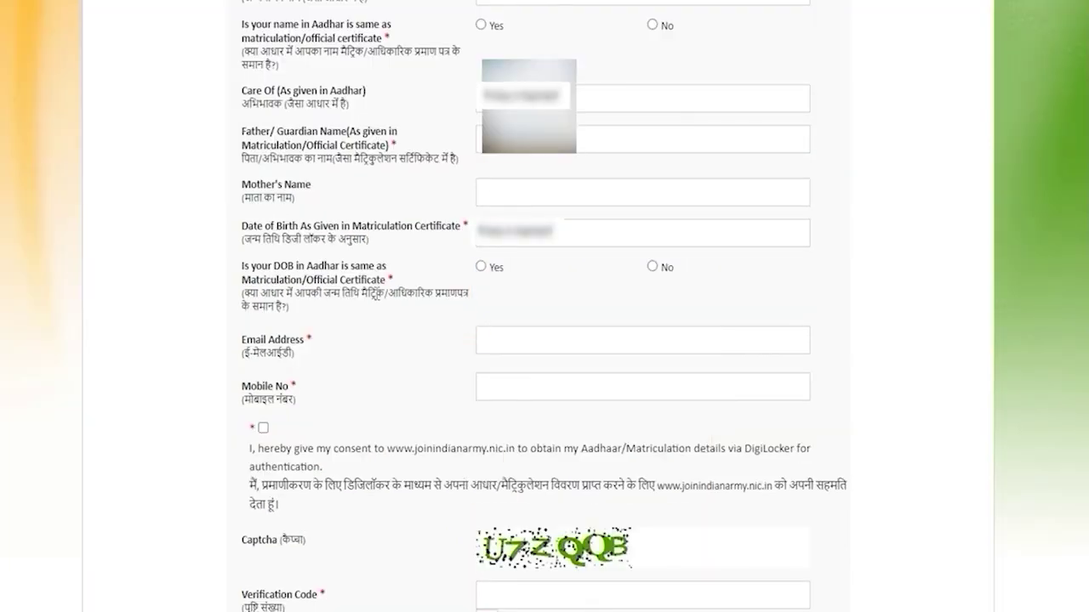
double_click(325, 267)
click(274, 280)
drag(272, 280, 316, 280)
click(482, 271)
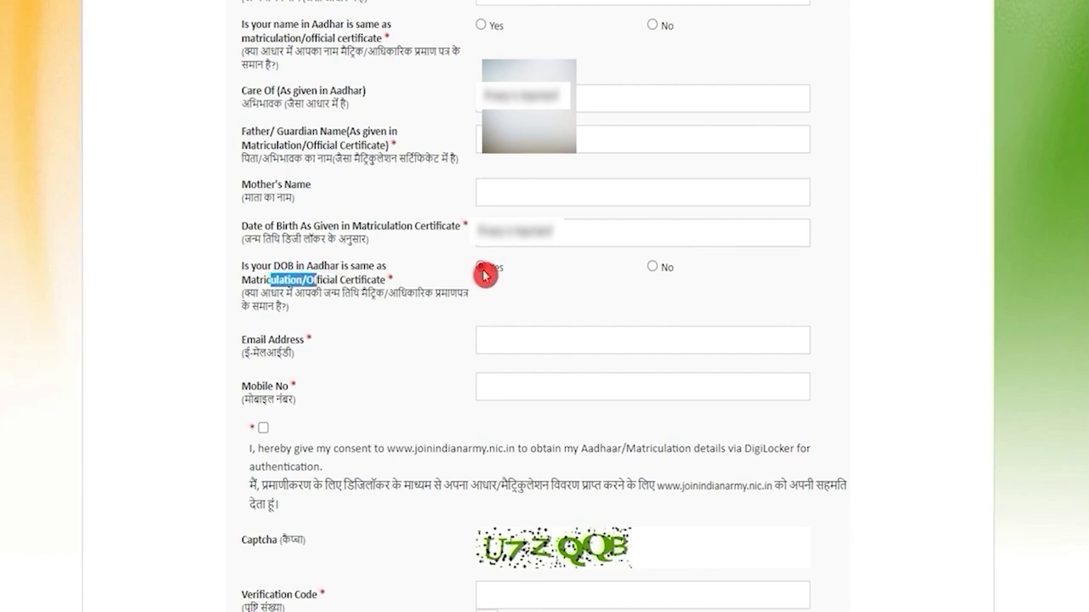
Fill in the candidate's email address and mobile number in the Personal Details form.
click(516, 340)
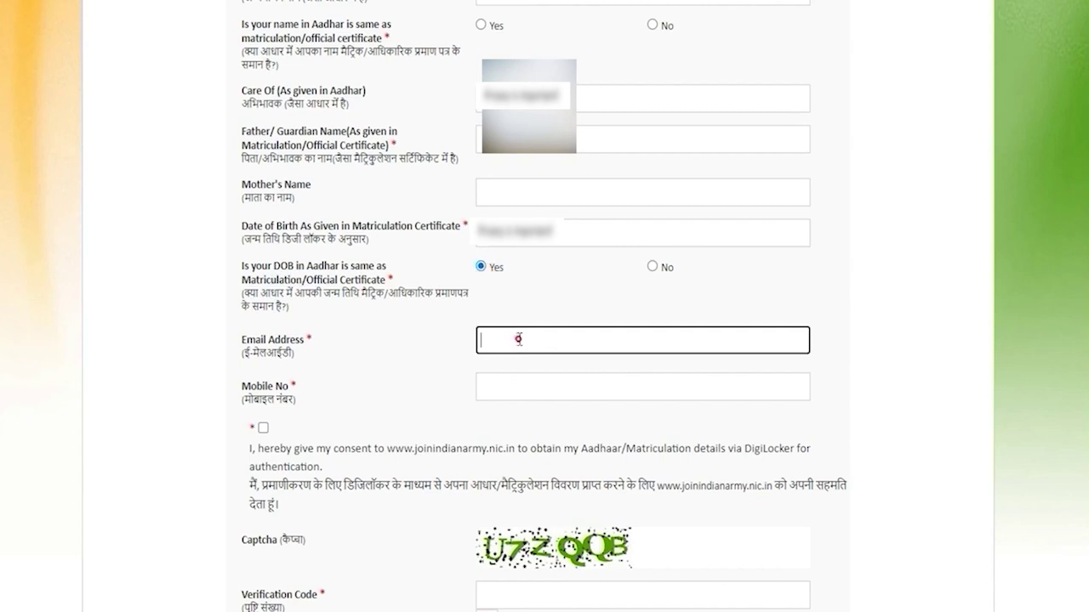
text(a)
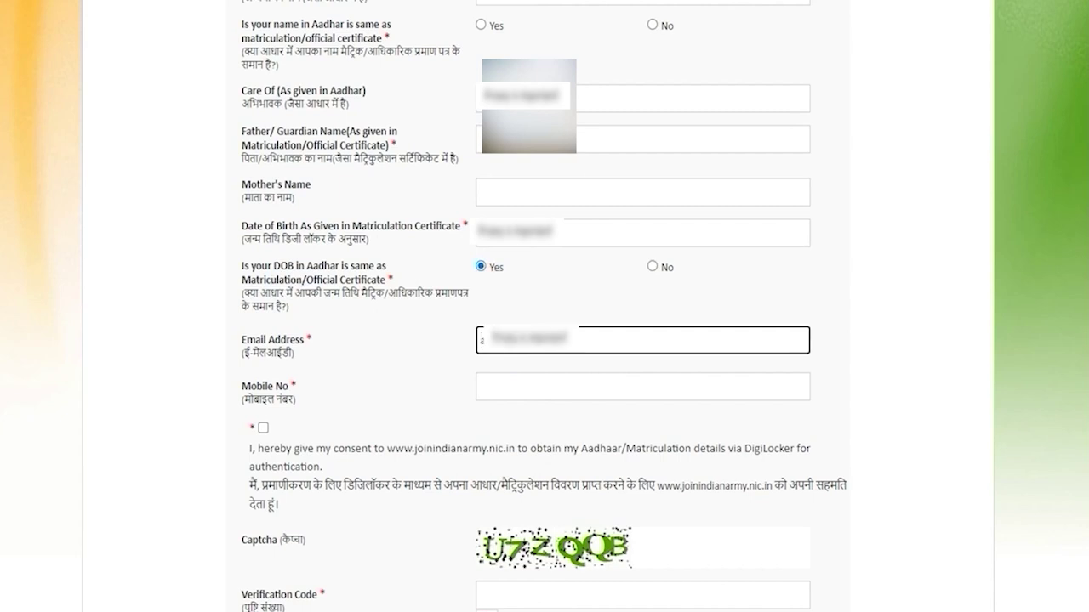
click(538, 388)
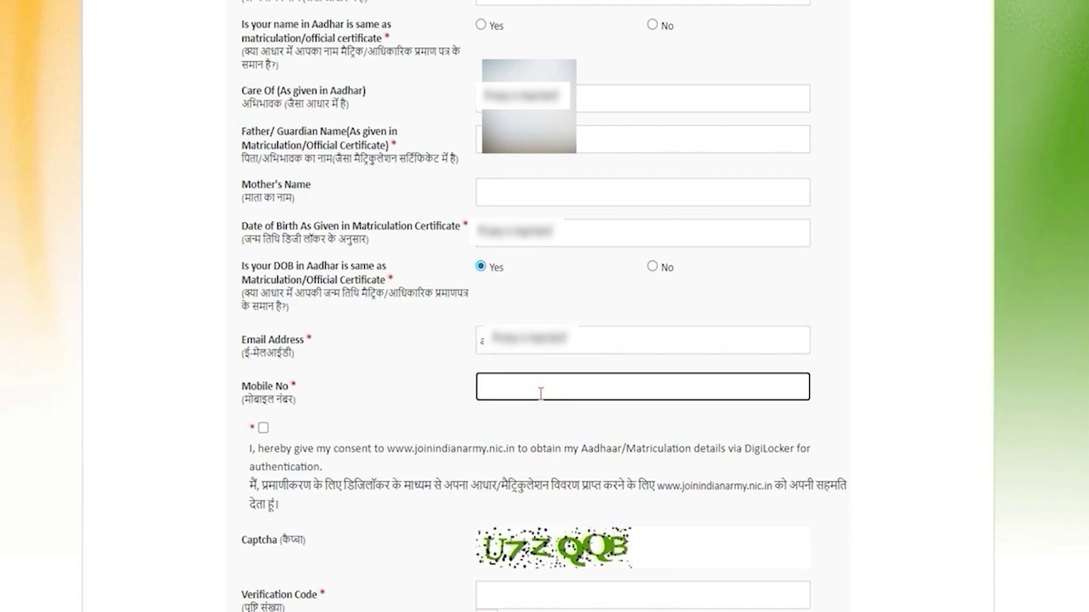
Give consent to obtain Aadhaar/Matriculation details via DigiLocker, enter the captcha text, submit the form and dismiss the OTP notice.
scroll(539, 389, down, 2)
click(264, 266)
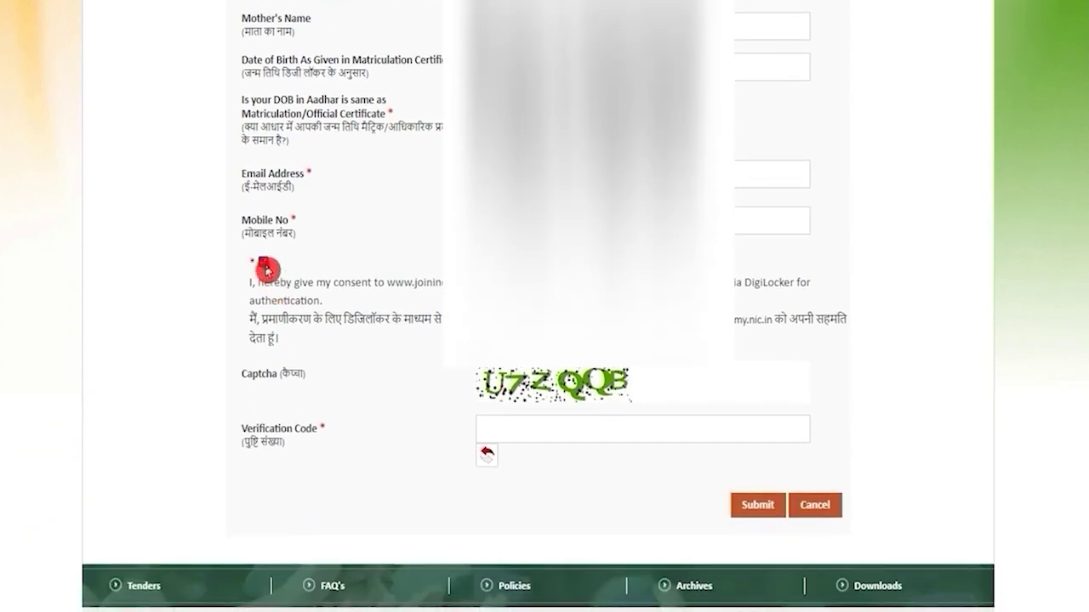
click(494, 427)
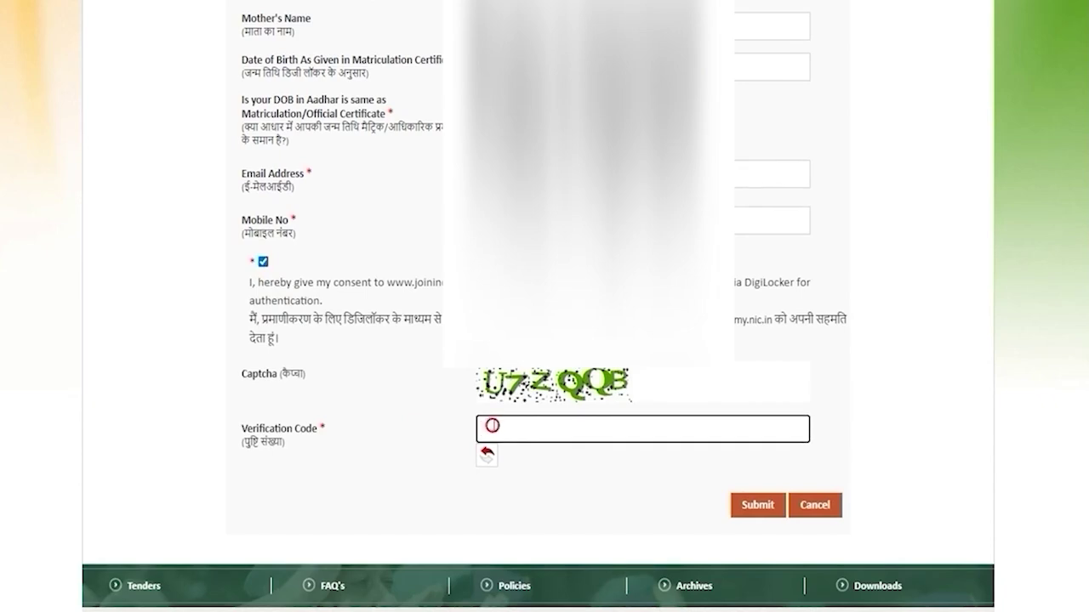
click(733, 504)
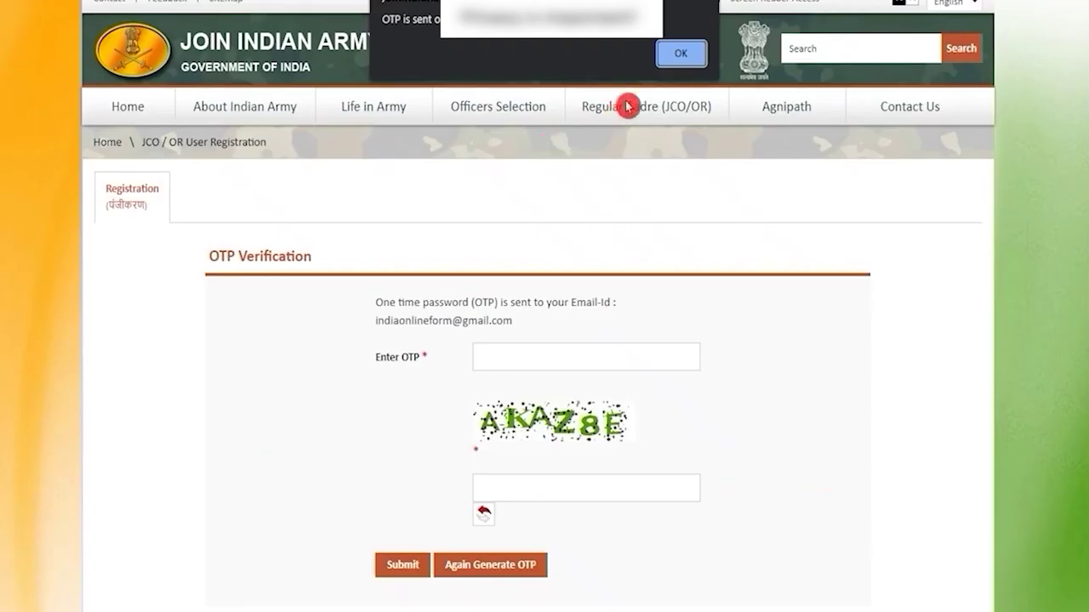
click(682, 54)
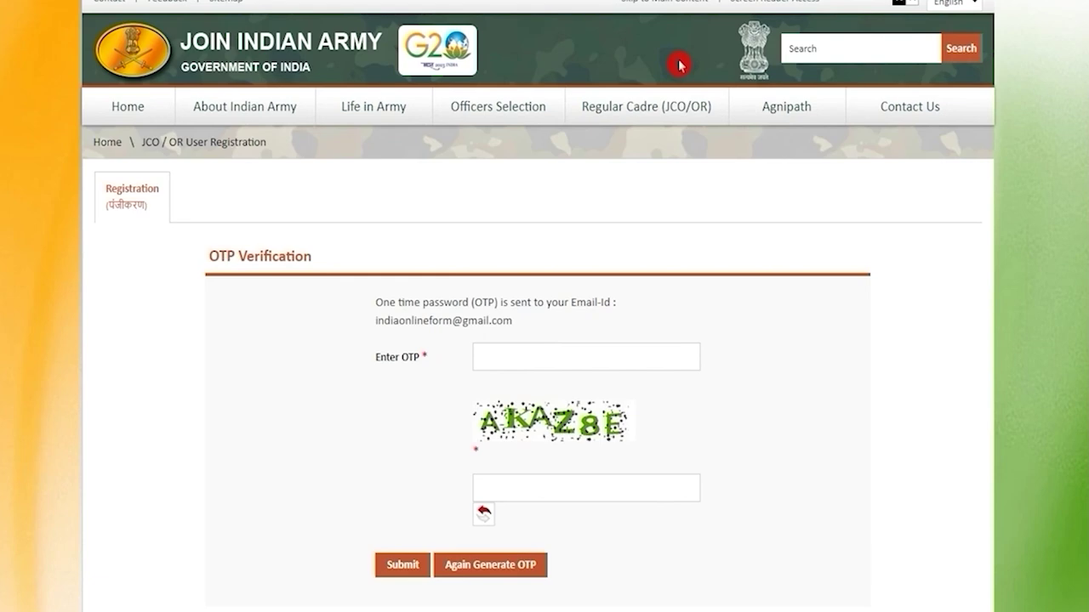
Complete the OTP verification with the one-time password sent by email and the captcha text.
click(545, 354)
text(a)
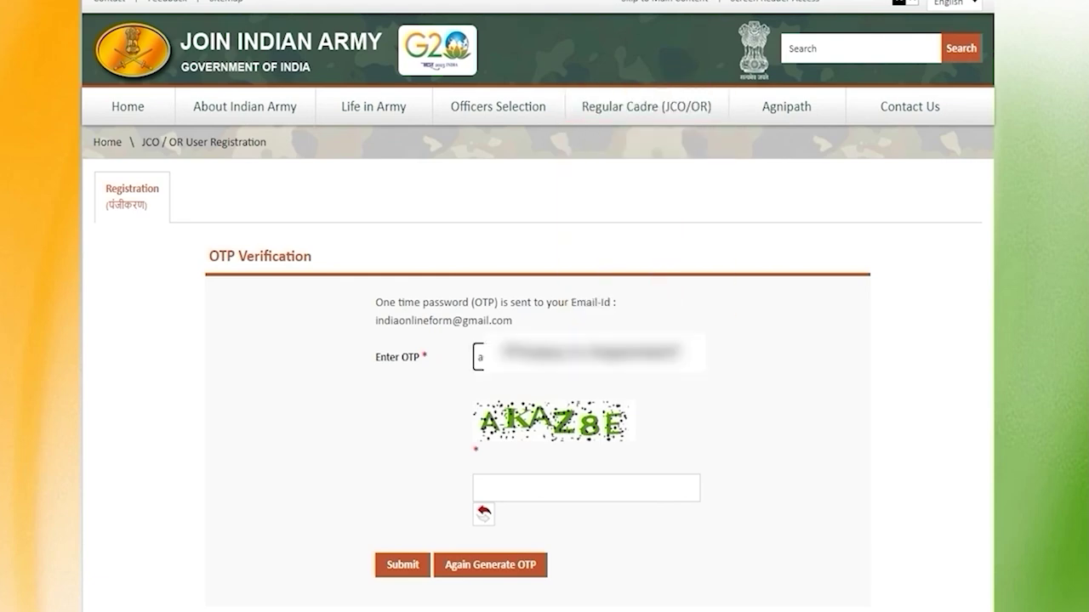
click(547, 491)
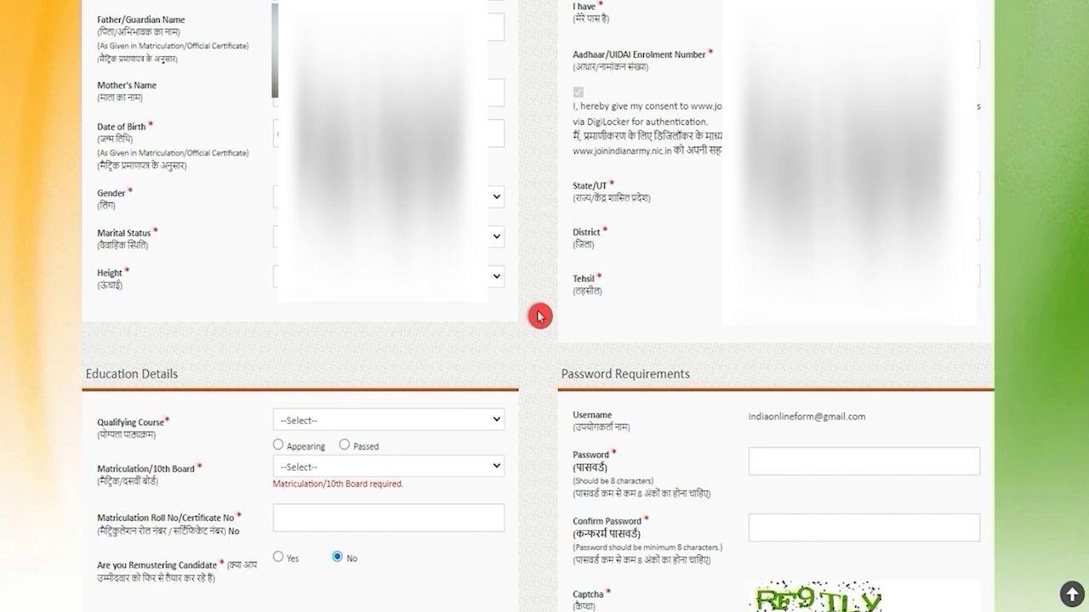
Choose the candidate's gender and marital status, and set the height to 188.
click(383, 196)
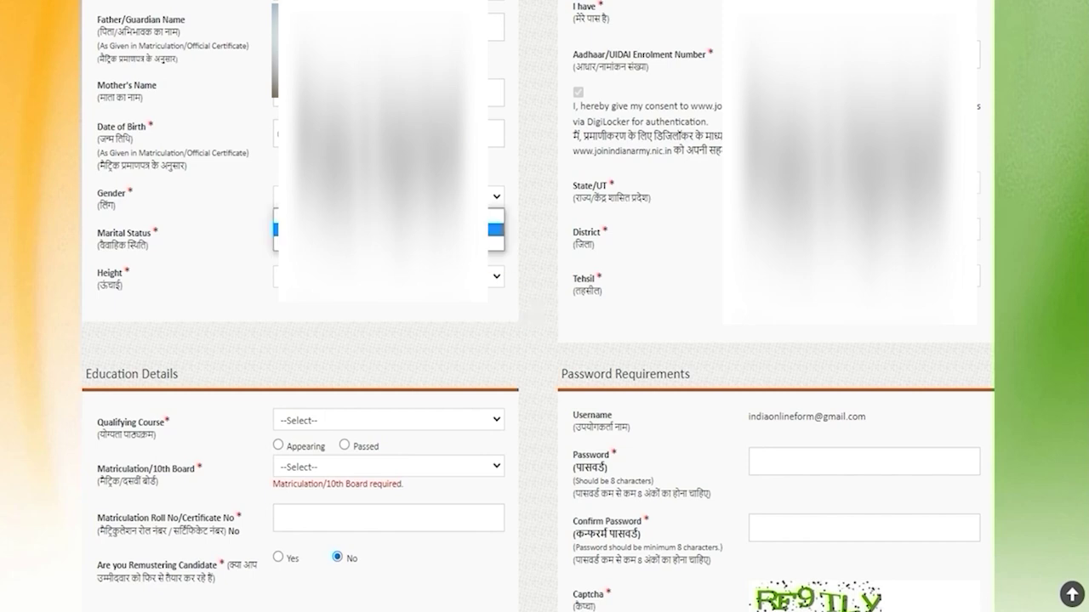
key(Return)
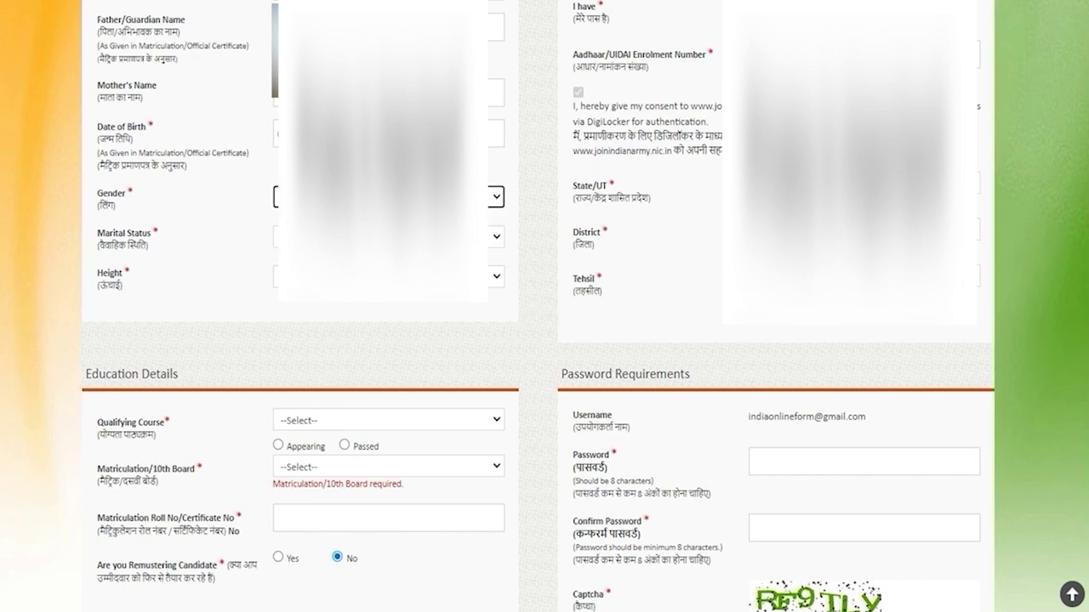
click(382, 235)
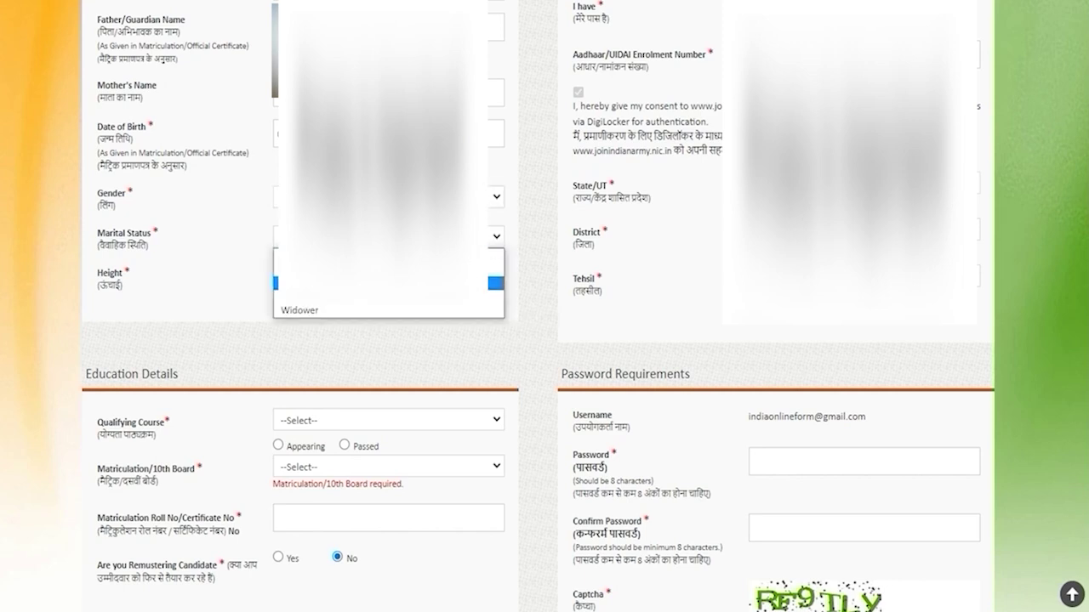
click(316, 304)
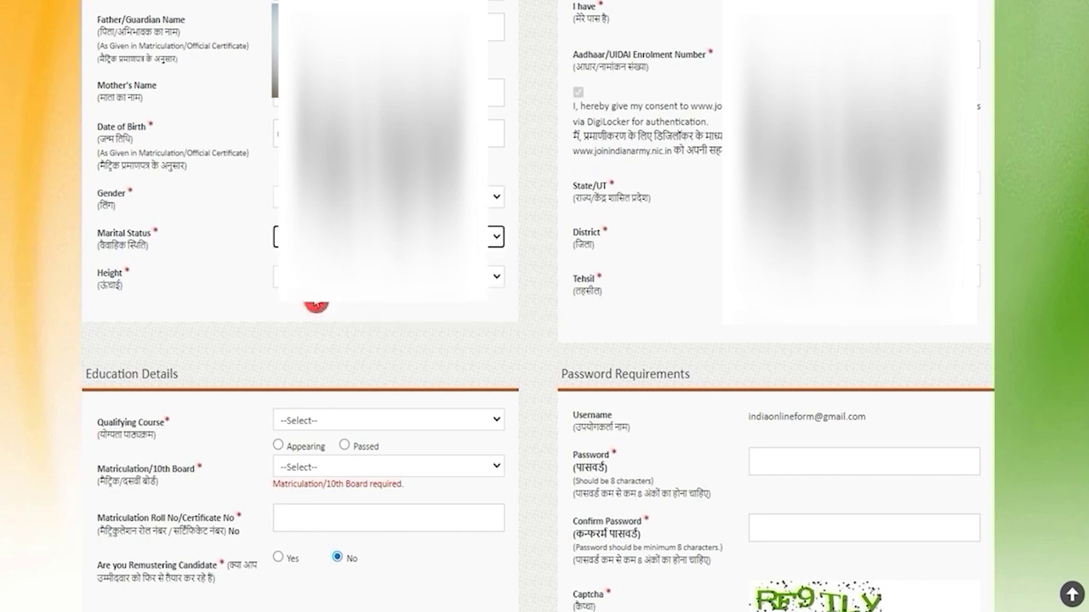
click(316, 276)
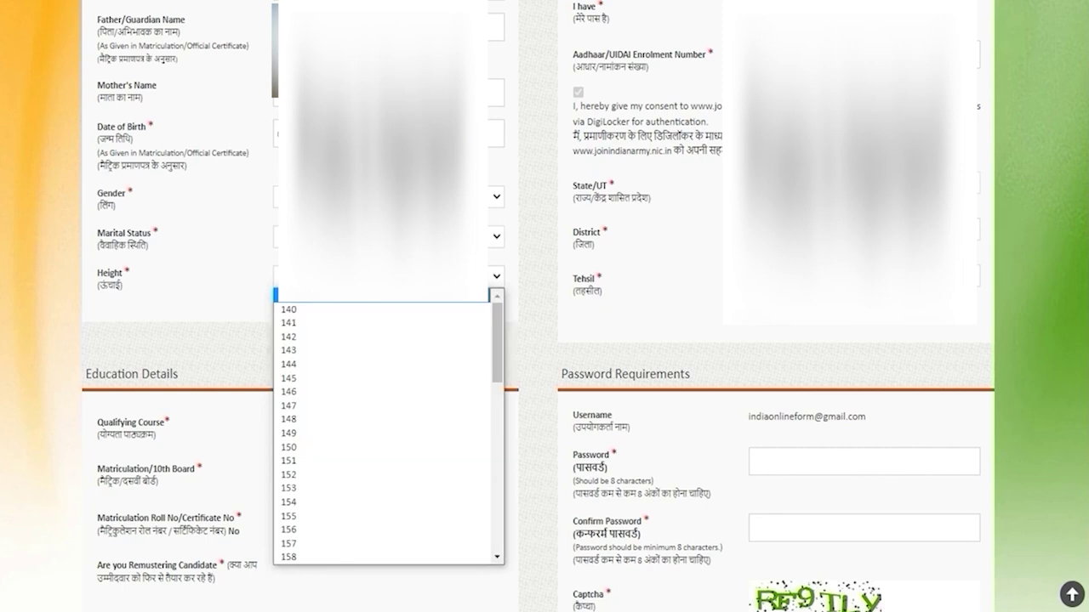
scroll(311, 459, down, 6)
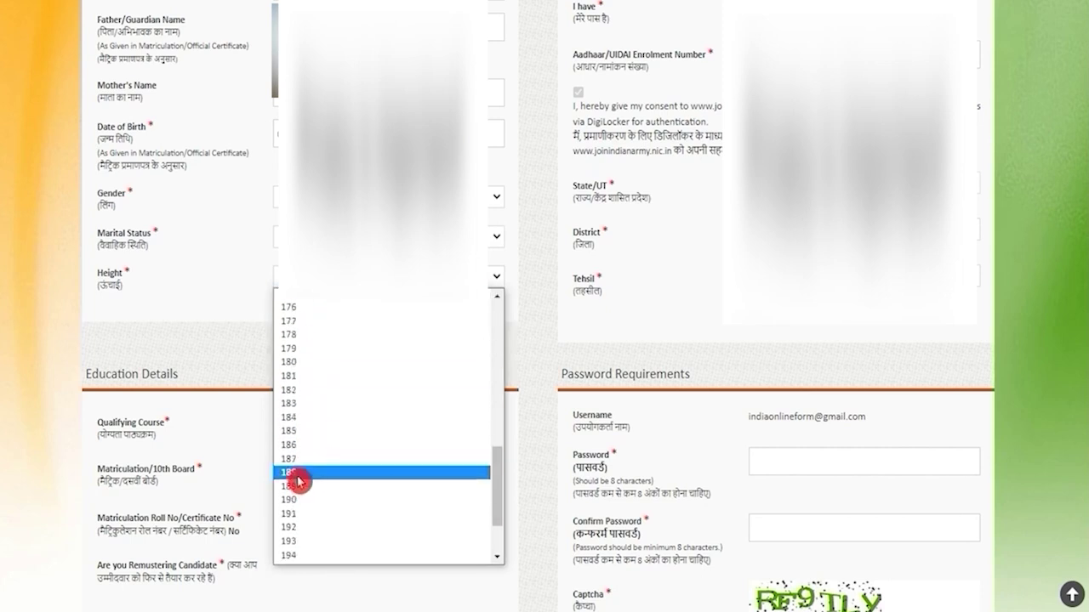
click(298, 481)
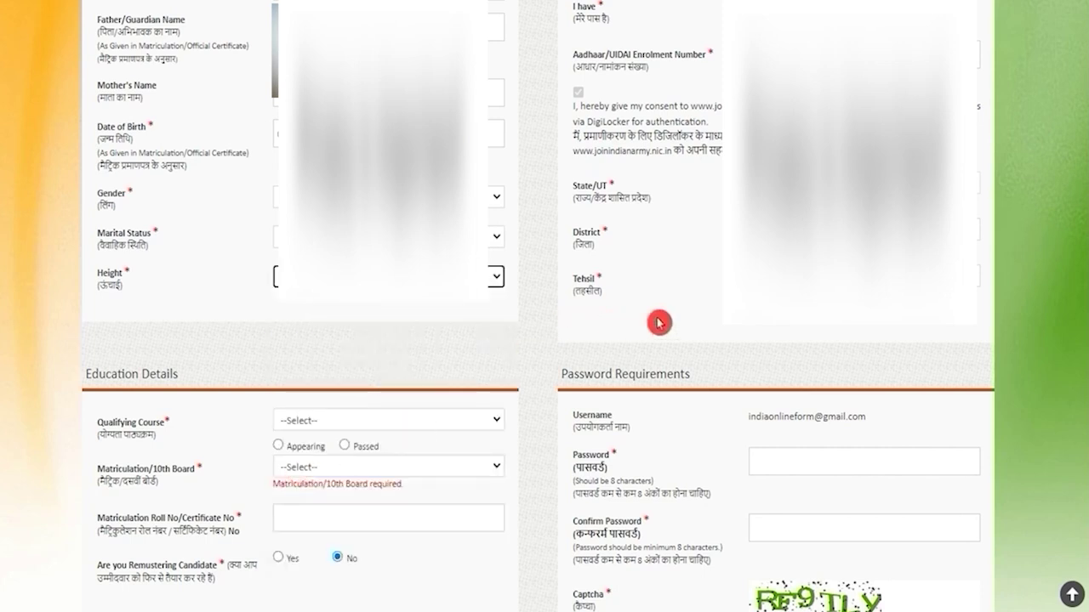
Set the District to SAHARANPUR and the Tehsil to Saharanpur.
click(863, 229)
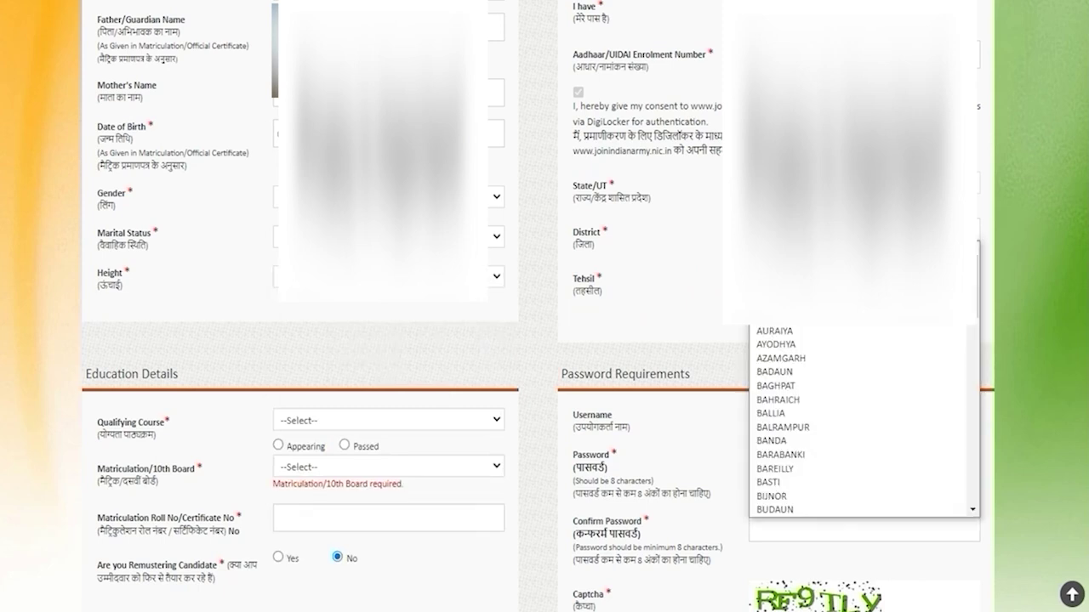
key(s)
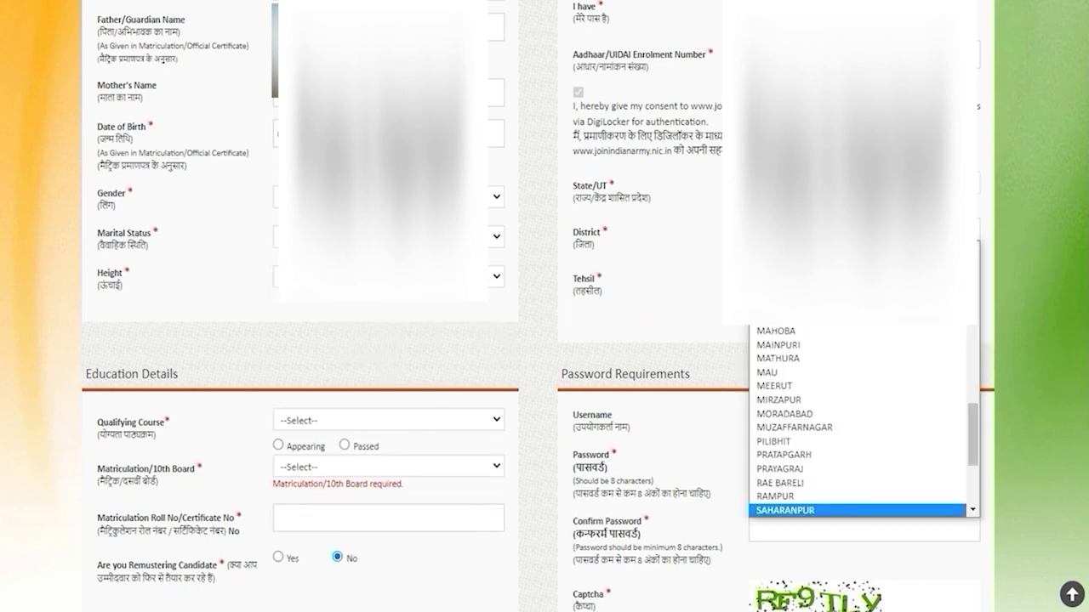
key(Return)
click(863, 277)
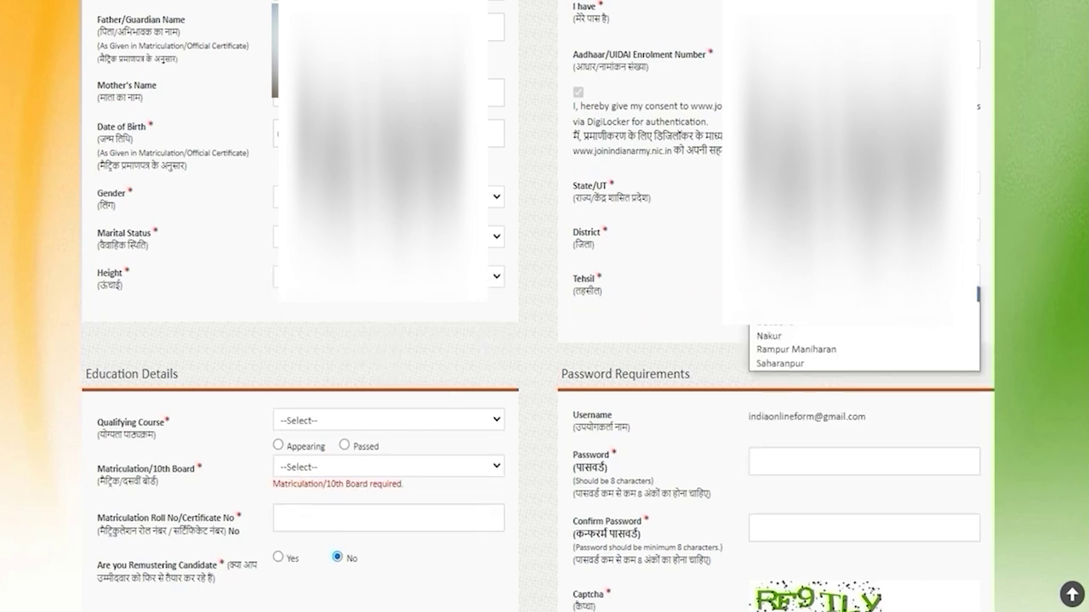
key(s)
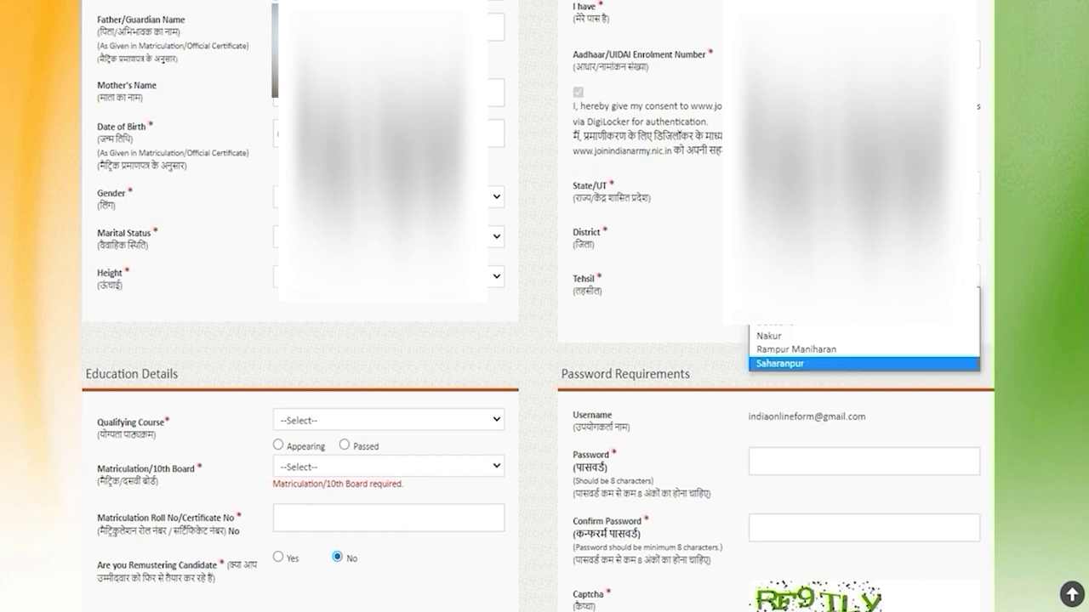
key(Return)
click(391, 396)
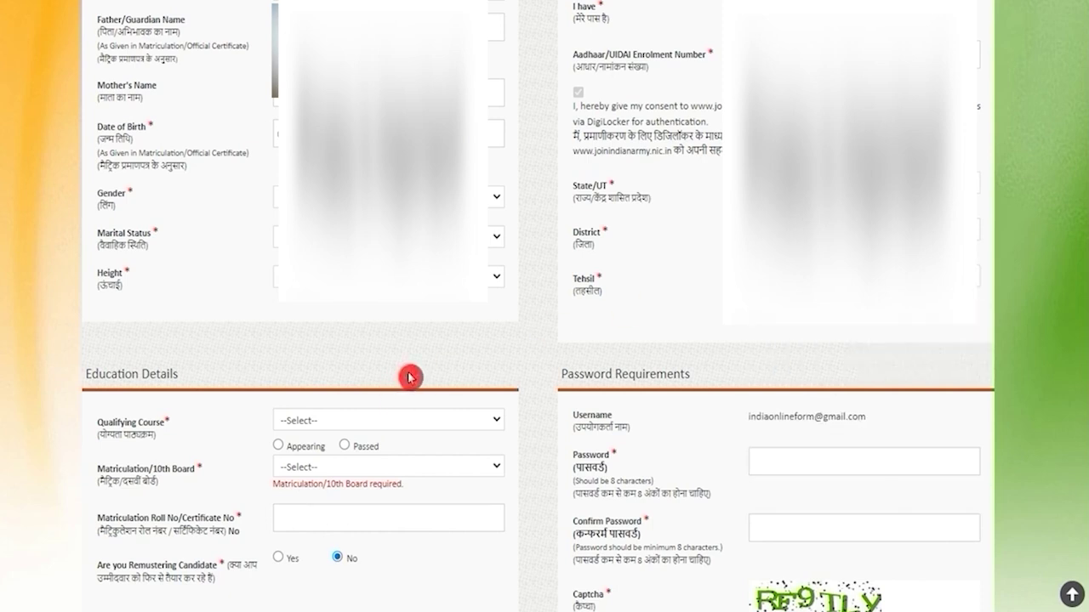
Set the Qualifying Course to 12th in Education Details and mark it as Passed.
scroll(408, 377, down, 2)
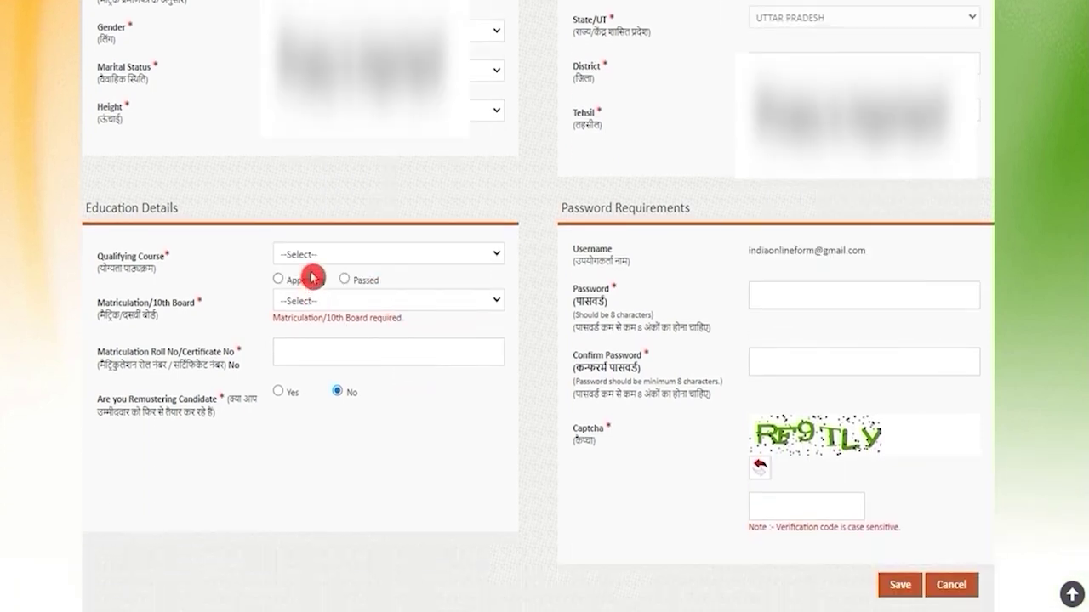
drag(108, 261, 120, 260)
click(316, 256)
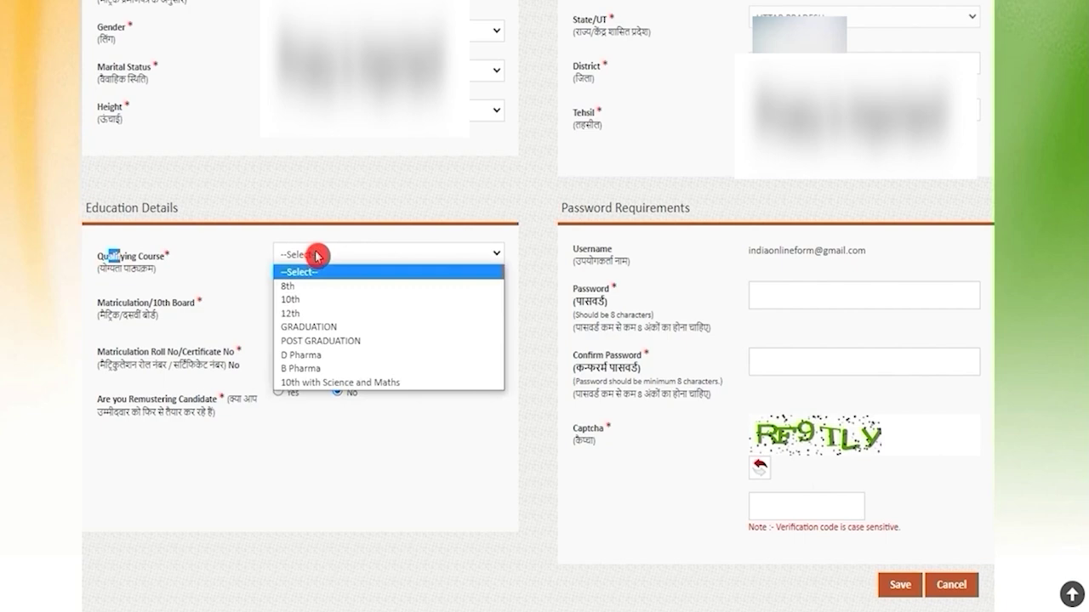
click(308, 315)
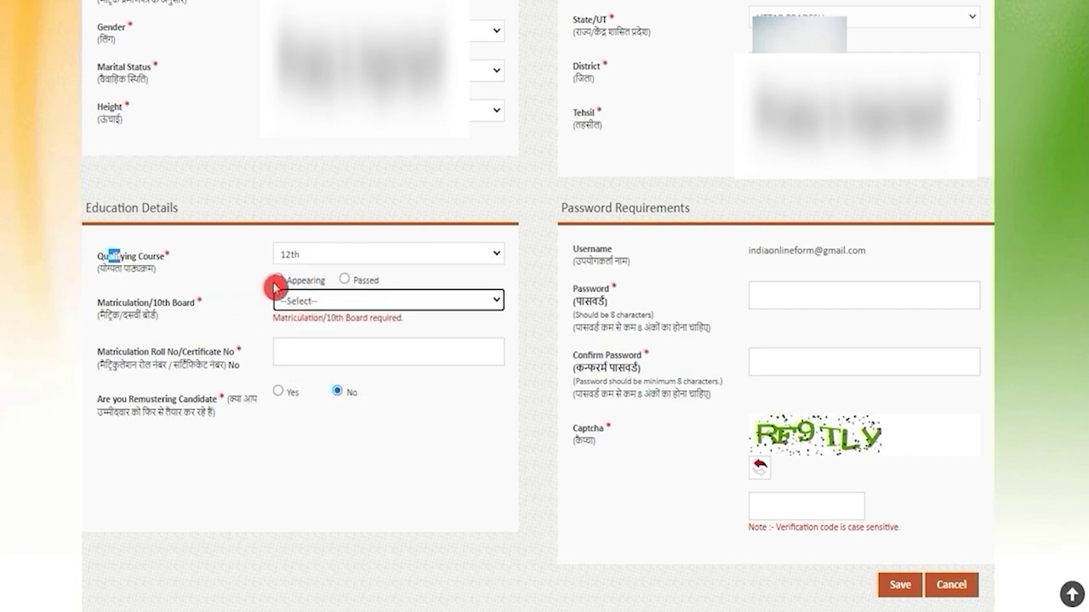
click(342, 281)
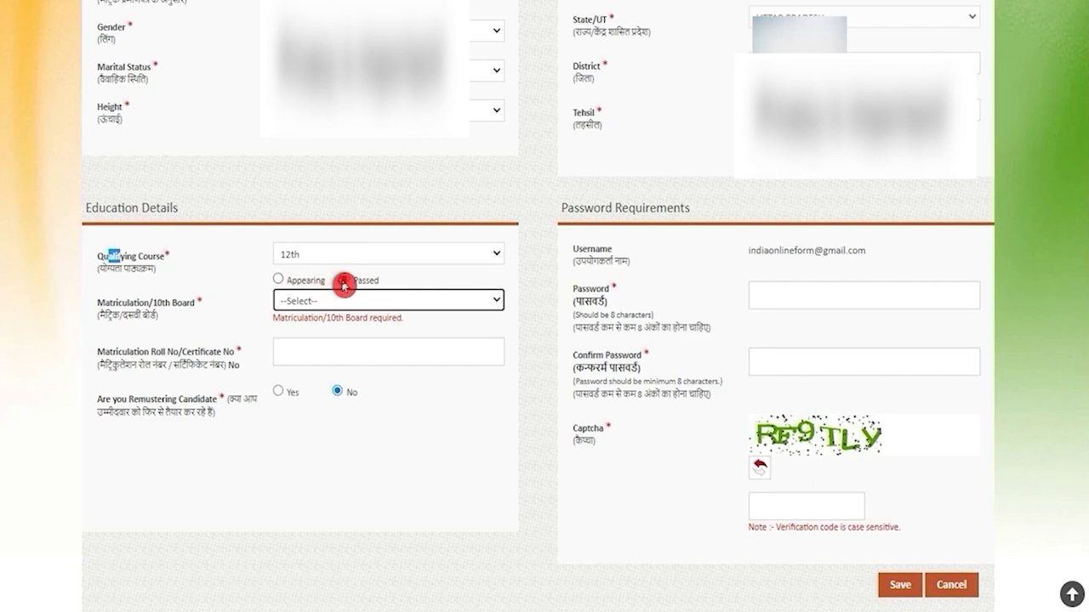
Set the Matriculation/10th Board to CBSE and enter the candidate's matriculation roll or certificate number.
scroll(340, 284, down, 1)
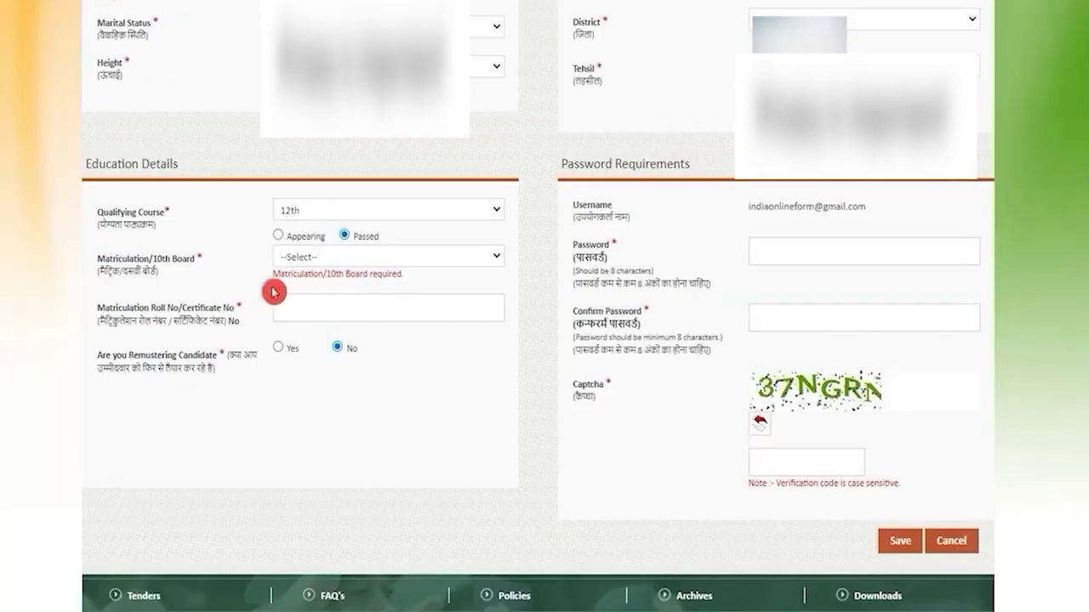
drag(138, 259, 162, 260)
click(297, 257)
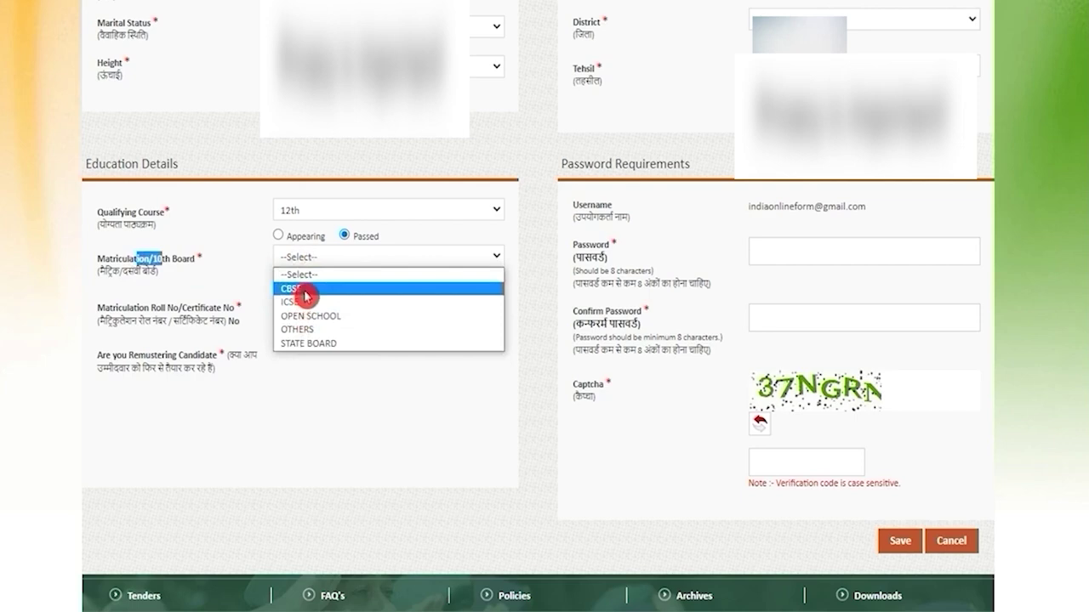
click(304, 290)
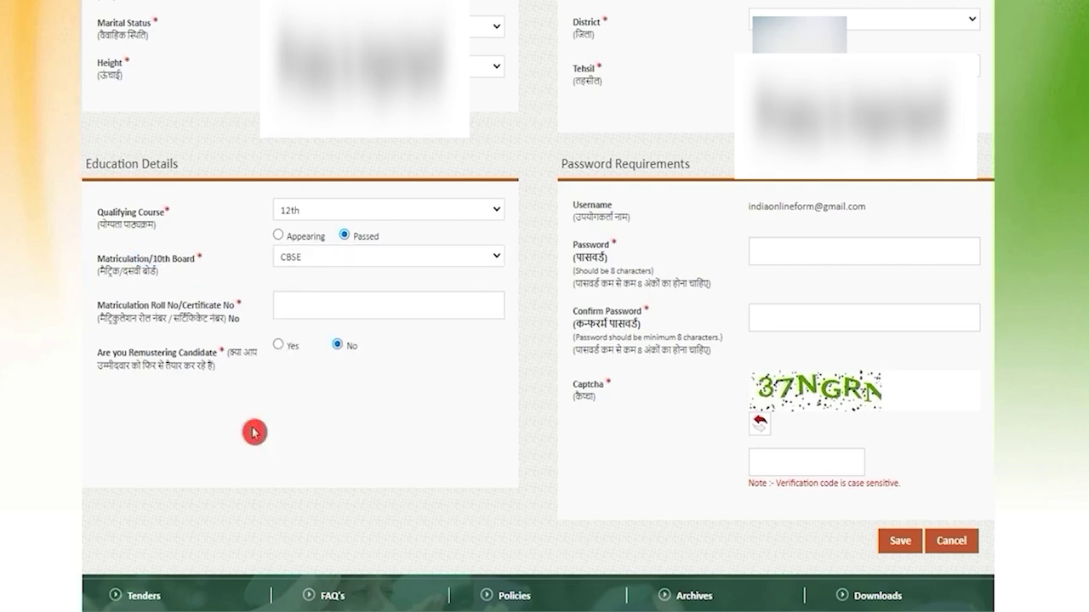
click(286, 318)
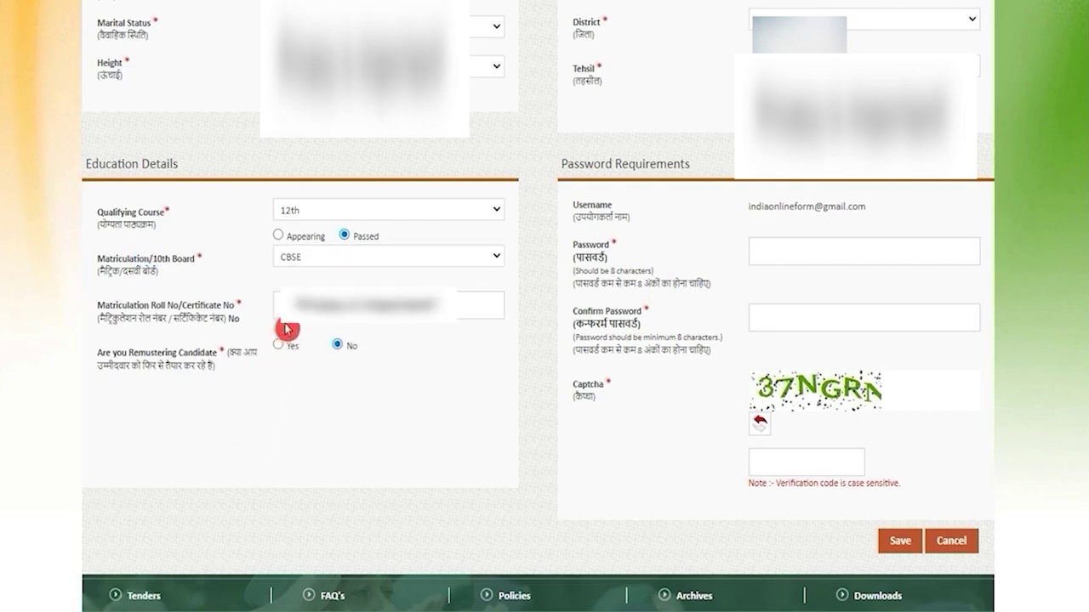
click(311, 308)
text(7)
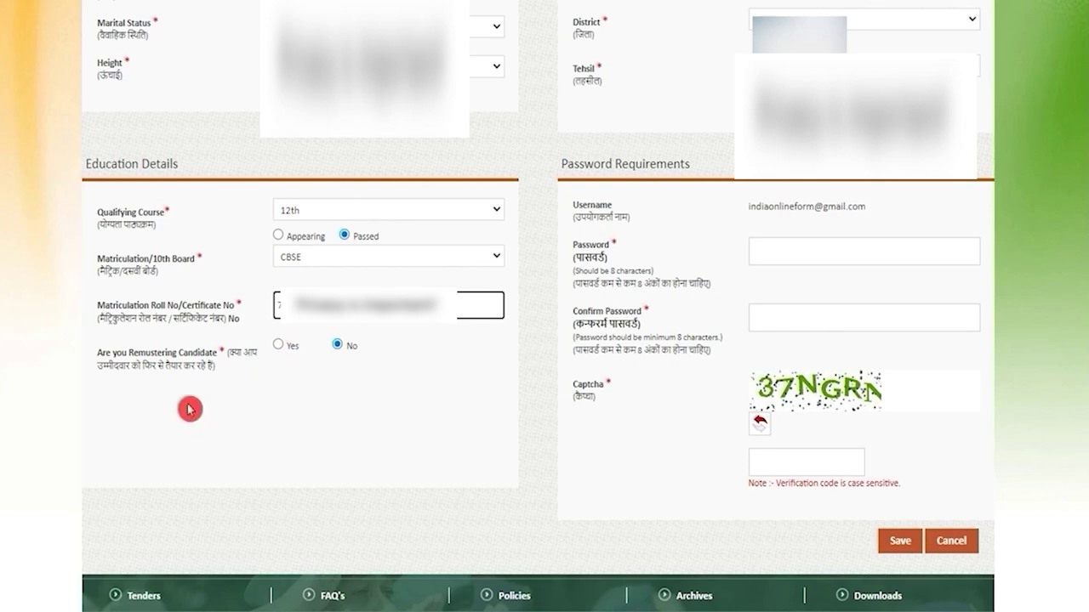
Show the extra fields for a Remustering Candidate by answering Yes, and return the answer to No.
drag(114, 353, 177, 353)
click(279, 348)
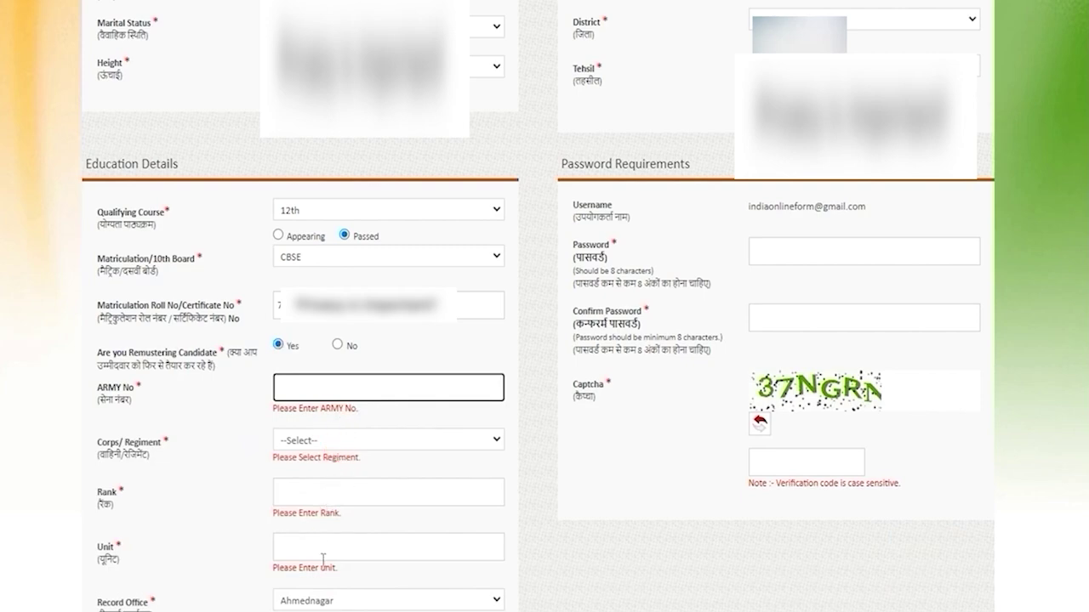
click(338, 347)
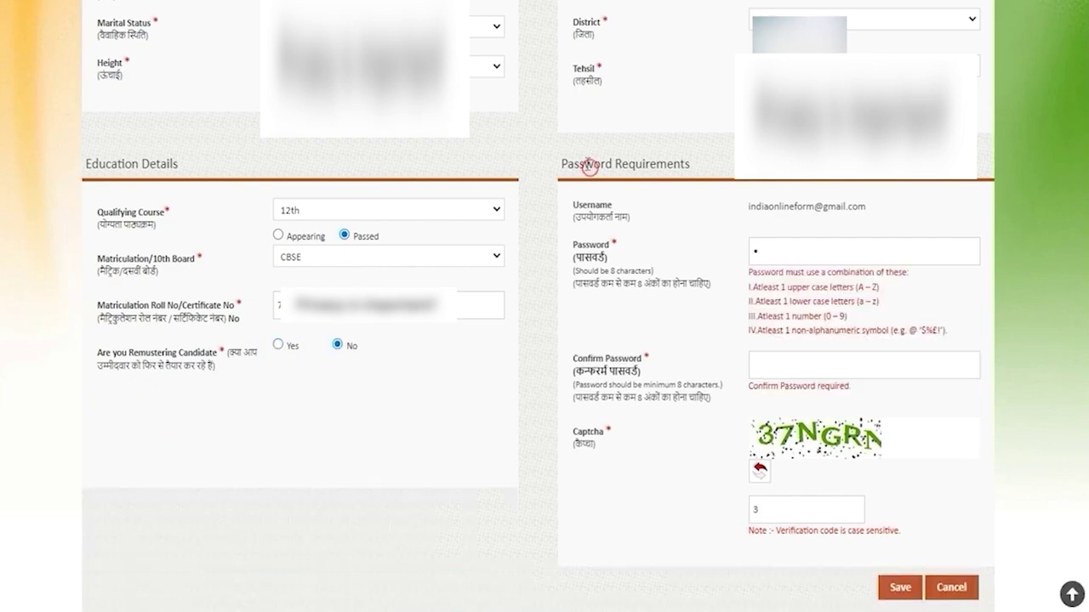
Go through the Password Requirements section, covering the username, password, confirm password and captcha fields.
drag(573, 164, 688, 164)
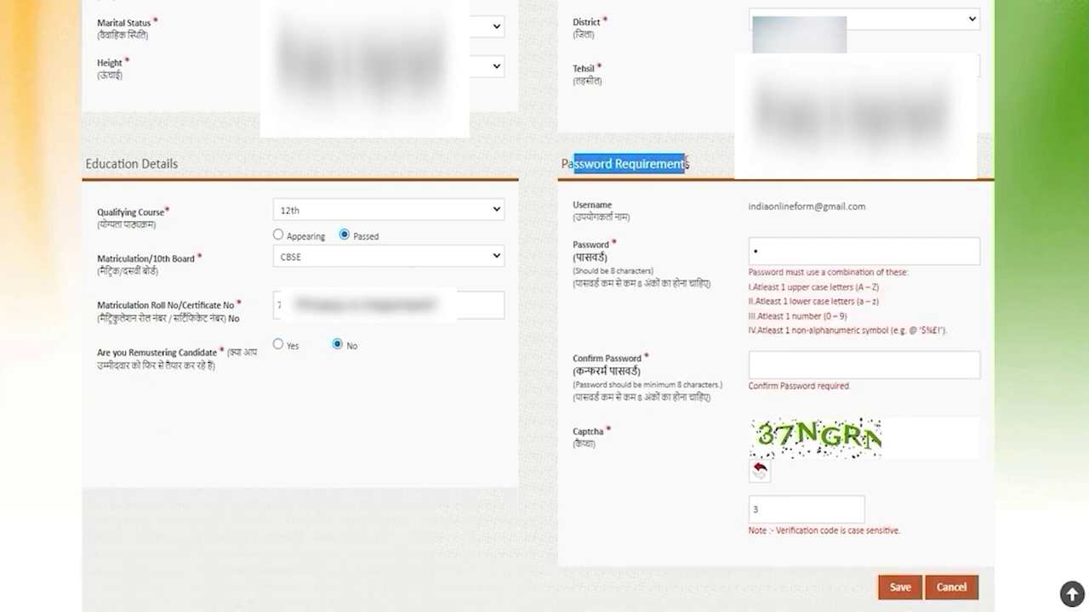
drag(755, 206, 842, 206)
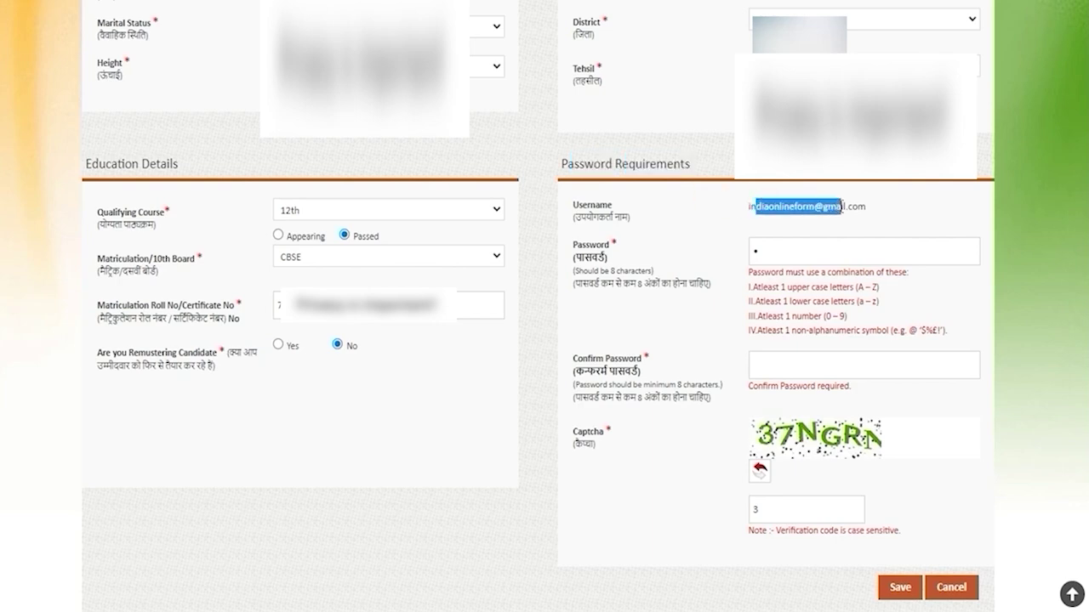
click(791, 250)
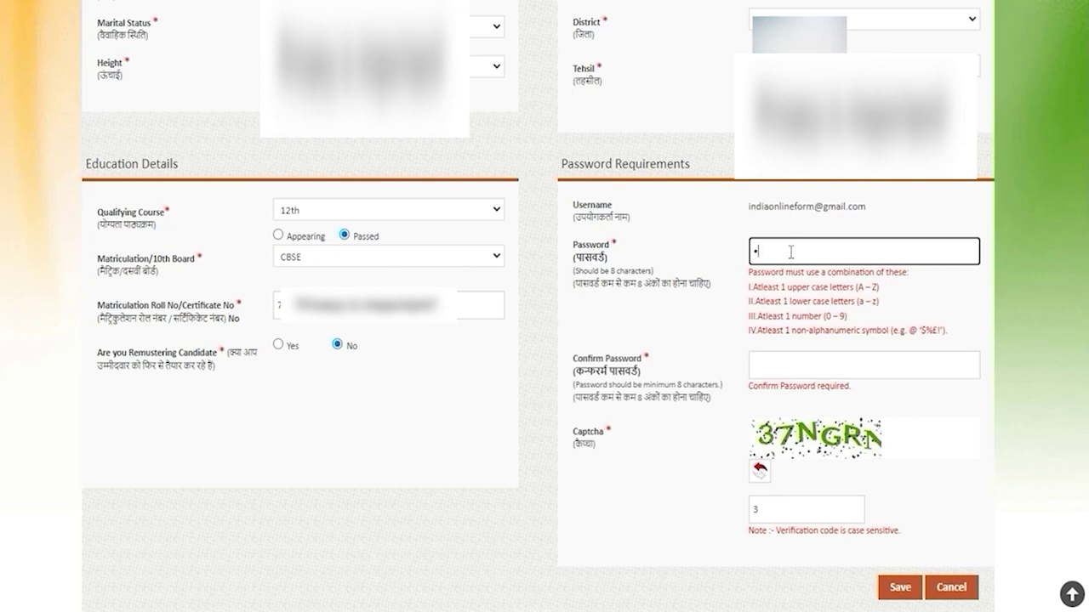
click(774, 366)
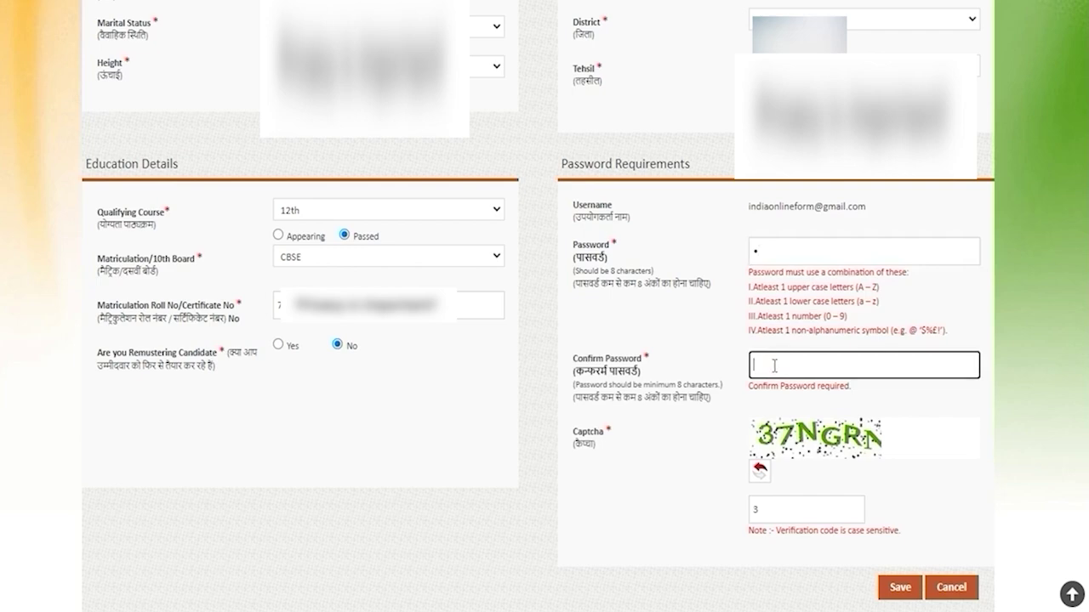
click(772, 508)
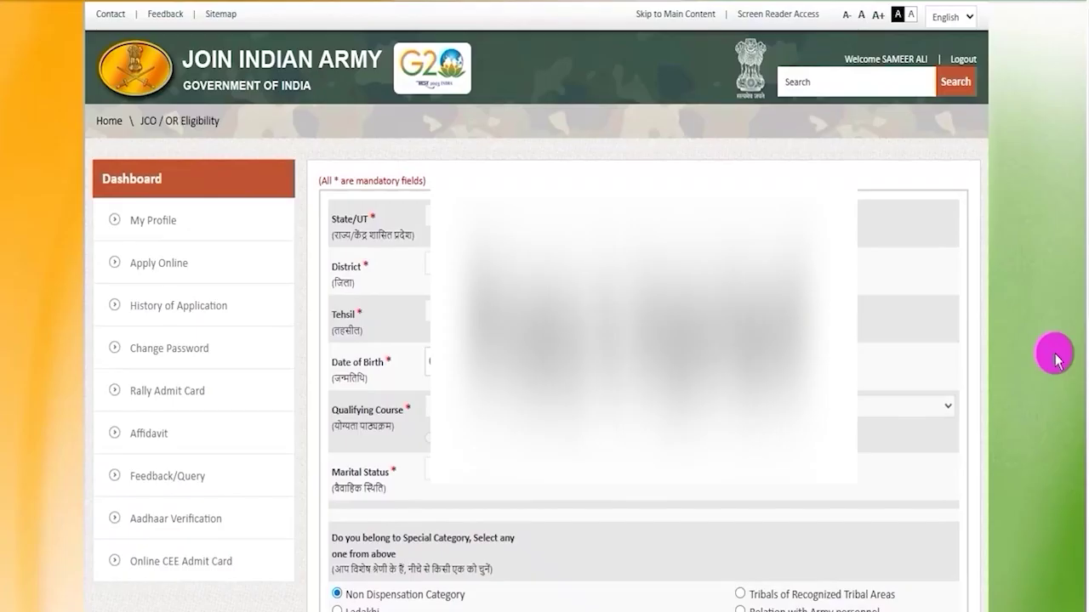
Show the Regular Cadre eligibility list and examine the education qualifications for the SOL TECH (NA) and JCO Catering categories.
scroll(1023, 365, down, 7)
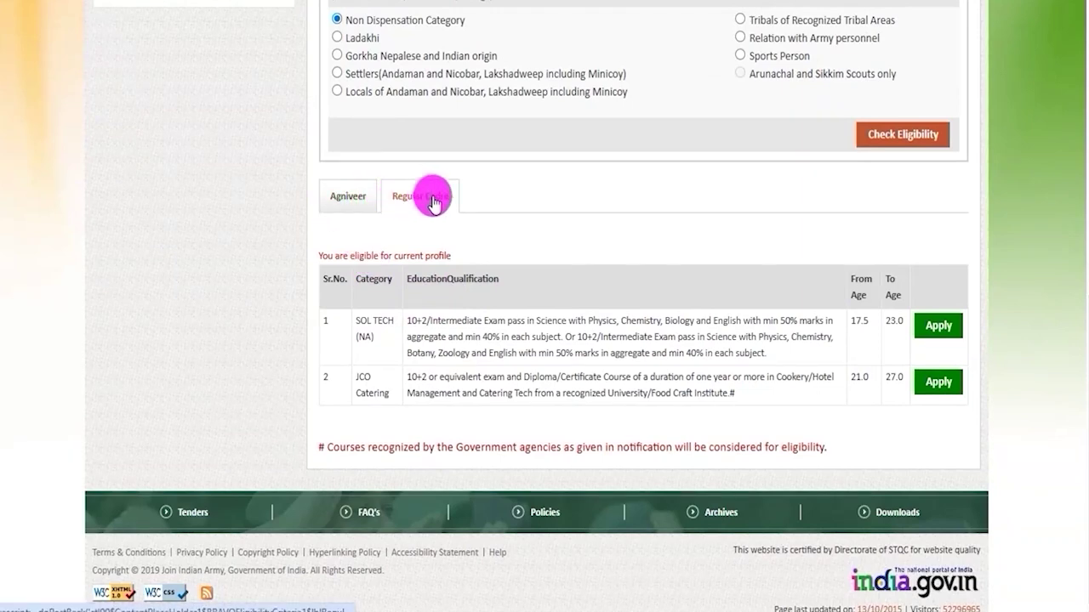
drag(432, 321, 559, 345)
click(566, 345)
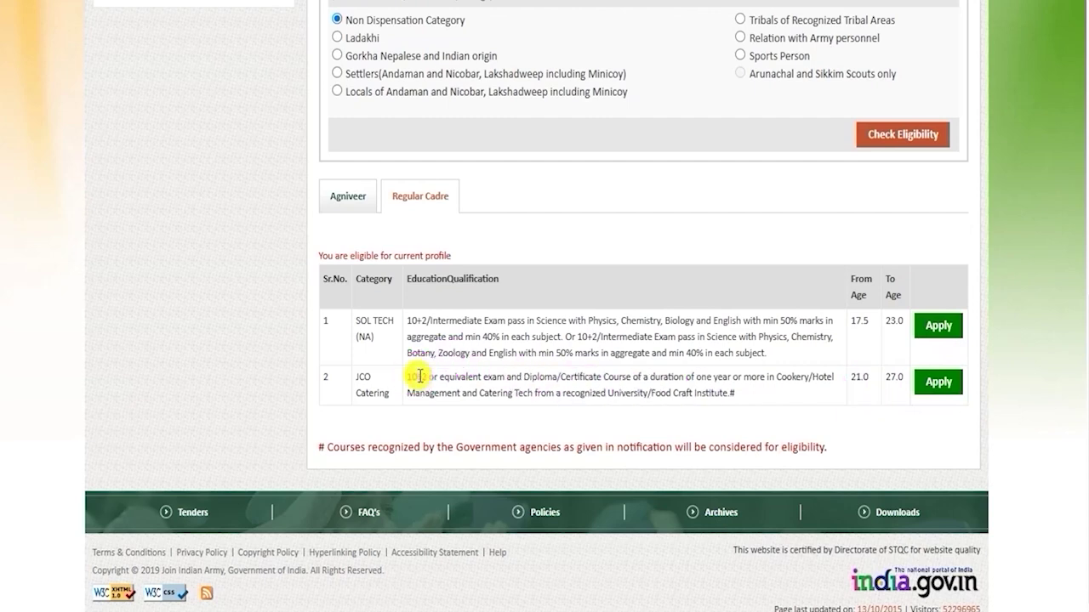
drag(416, 377, 601, 377)
drag(496, 393, 577, 394)
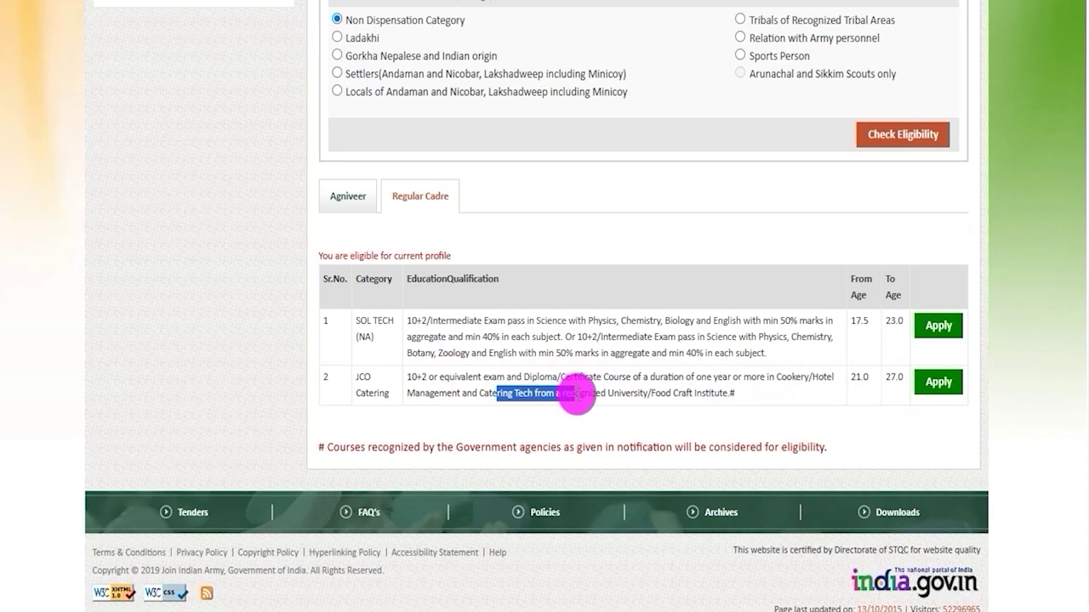
click(656, 380)
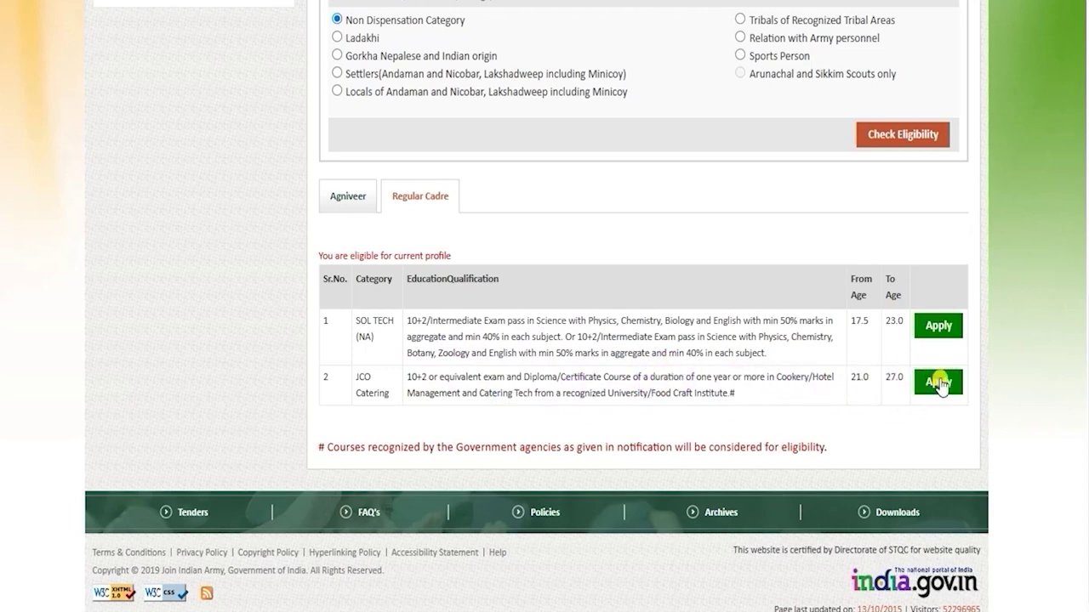
click(481, 339)
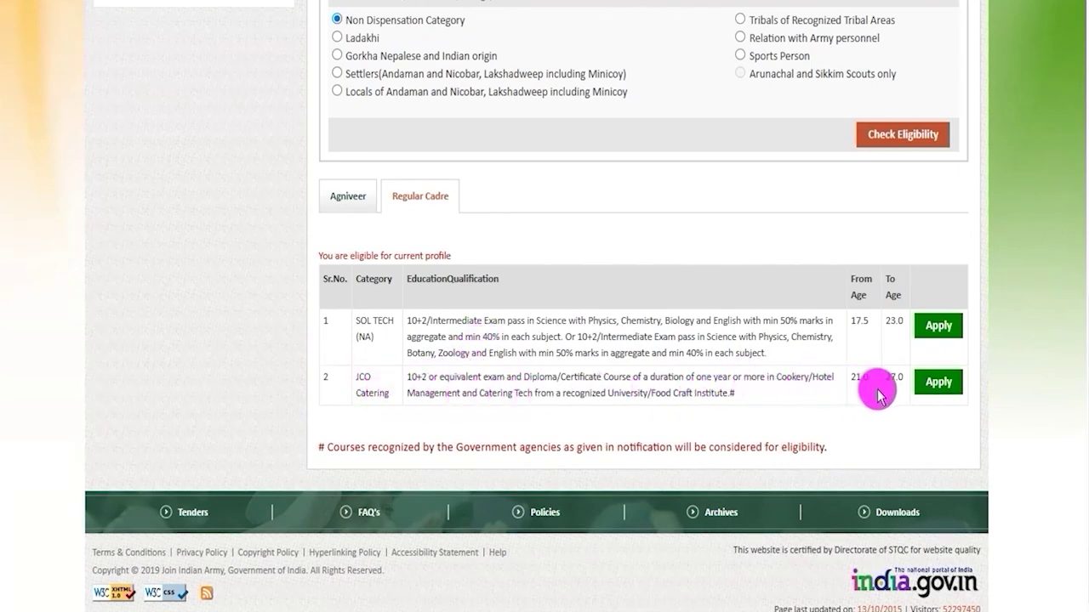
drag(416, 376, 582, 386)
drag(496, 393, 576, 396)
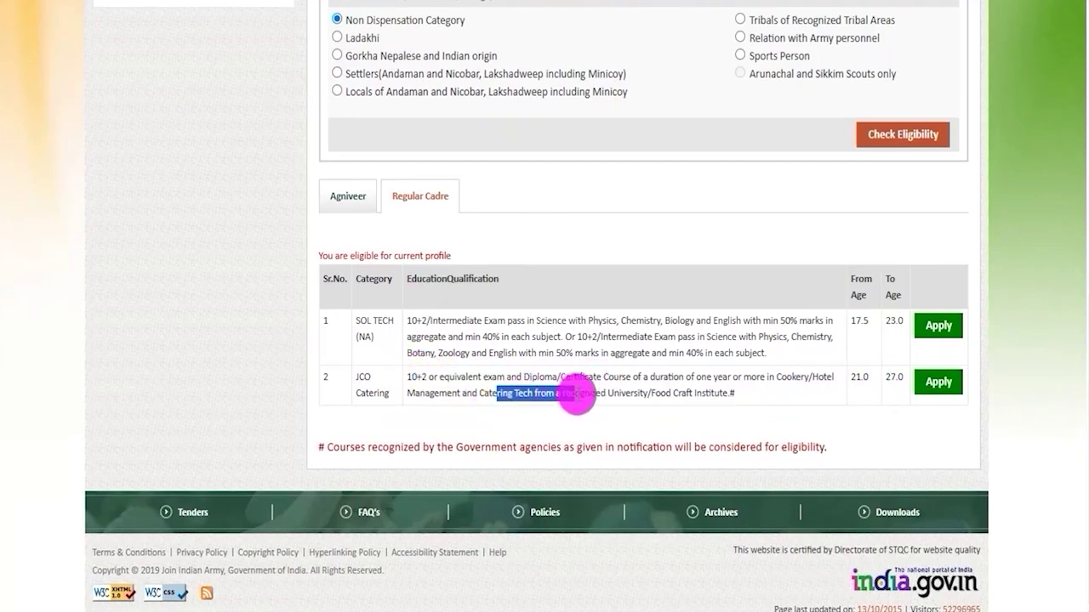
drag(412, 377, 576, 398)
click(497, 394)
click(669, 374)
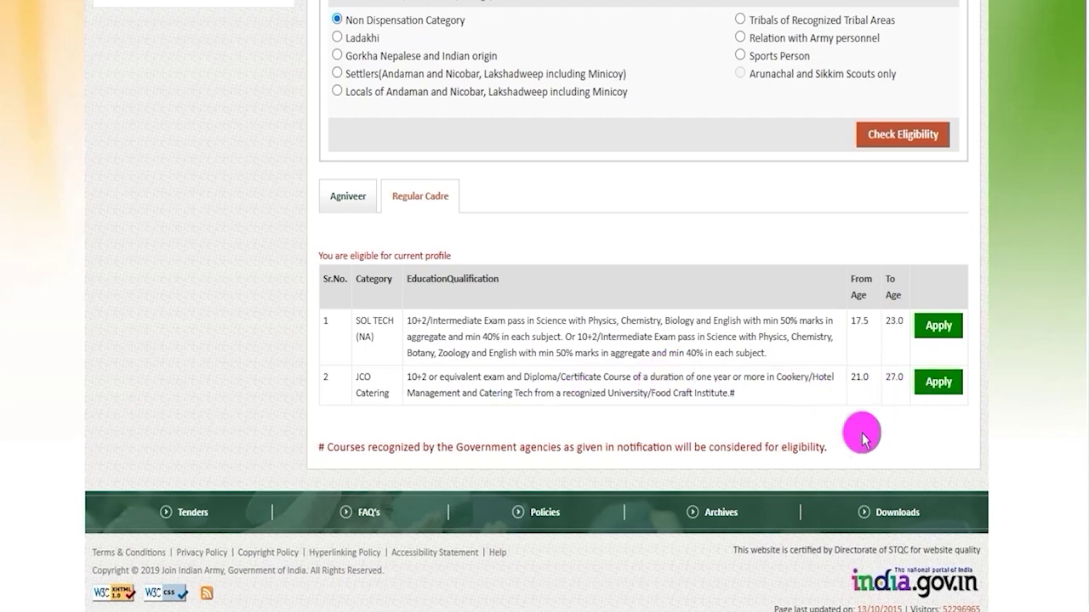
drag(414, 377, 598, 382)
drag(497, 393, 576, 396)
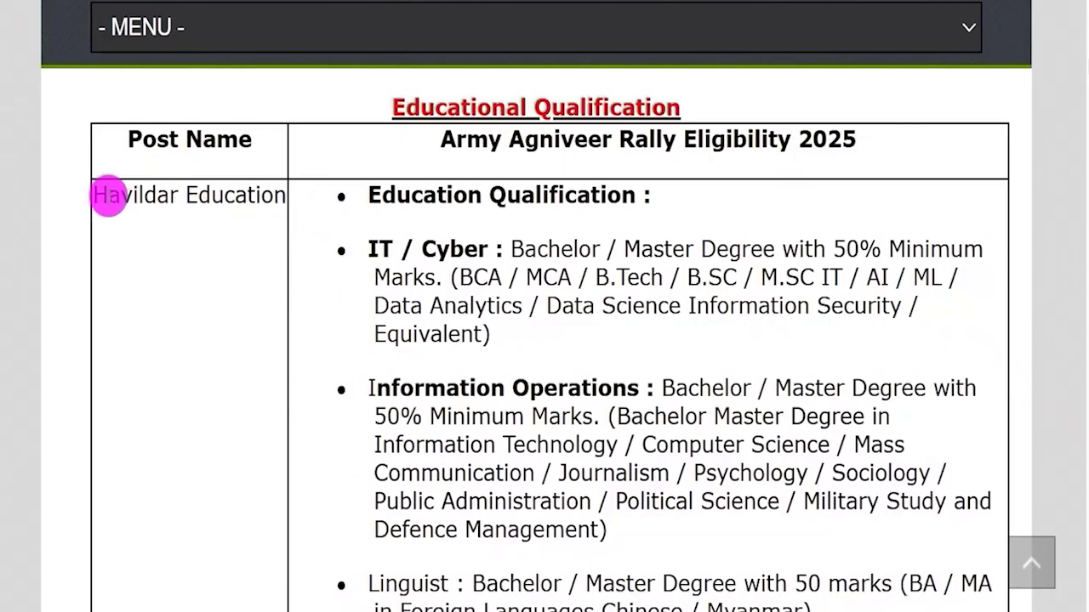
Switch to the Army Agniveer Rally Eligibility 2025 page and review the posts from Havildar Education through Surveyor Automated Cartographer and JCO Catering.
drag(107, 195, 243, 267)
scroll(243, 267, down, 10)
drag(124, 175, 250, 218)
scroll(267, 250, down, 5)
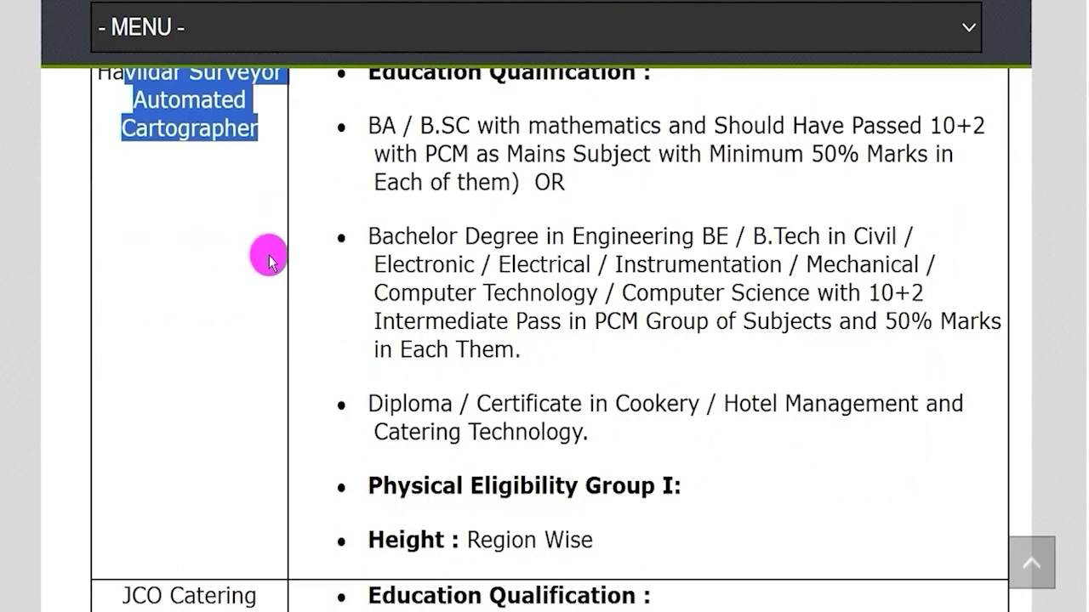
drag(134, 270, 268, 279)
scroll(267, 279, down, 4)
drag(129, 228, 282, 368)
scroll(282, 348, down, 6)
scroll(267, 268, down, 4)
drag(164, 197, 255, 190)
drag(163, 221, 214, 221)
drag(139, 249, 211, 313)
scroll(221, 272, down, 10)
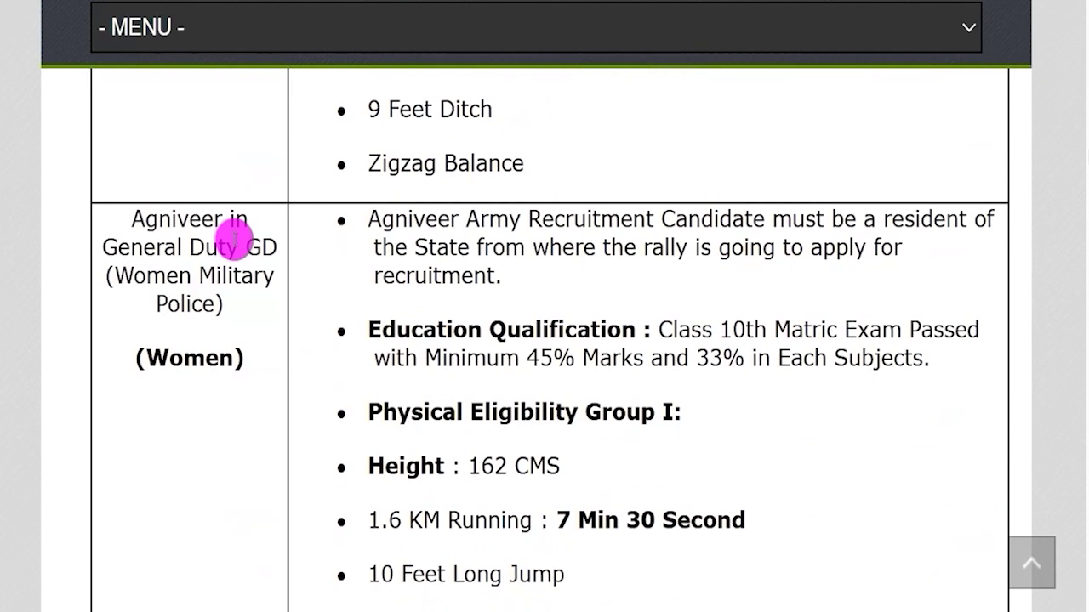
Review the eligibility for Agniveer General Duty GD (Women Military Police) and the posts listed below it.
drag(126, 250, 216, 248)
click(156, 274)
drag(156, 274, 204, 301)
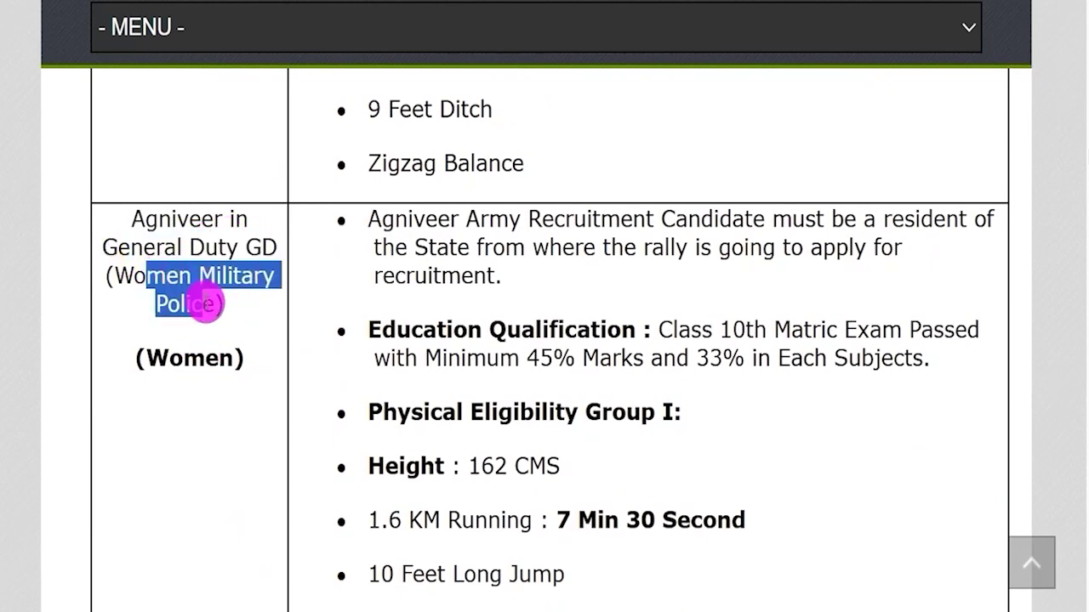
scroll(247, 318, down, 6)
drag(136, 169, 246, 207)
scroll(230, 250, down, 6)
click(151, 326)
drag(150, 325, 233, 326)
scroll(233, 326, down, 5)
scroll(233, 326, down, 4)
scroll(233, 325, up, 8)
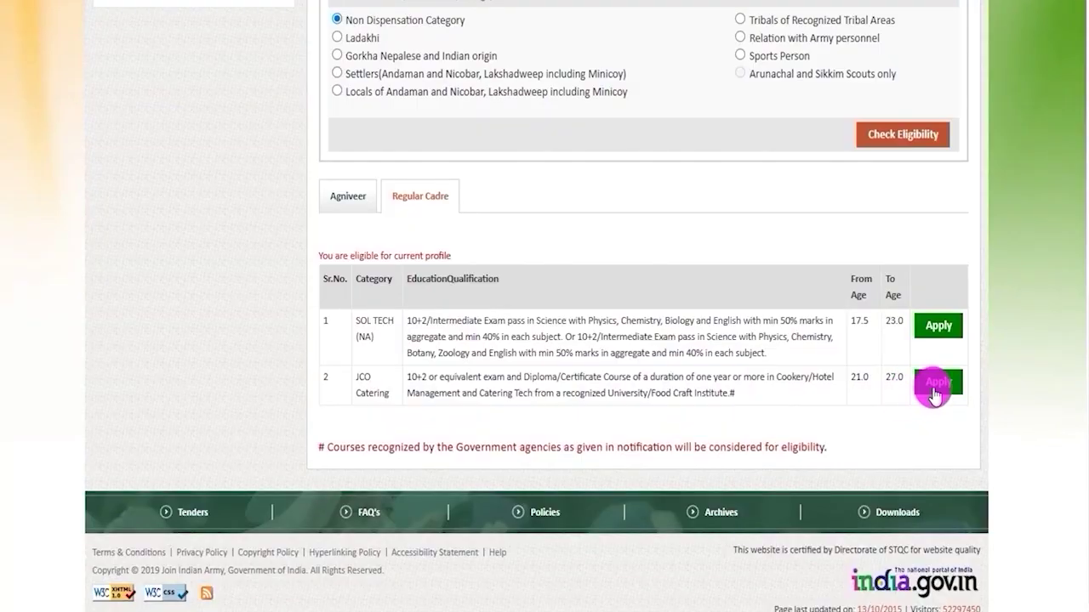
Apply for the JCO Catering category on Join Indian Army and continue past the application instructions.
click(939, 383)
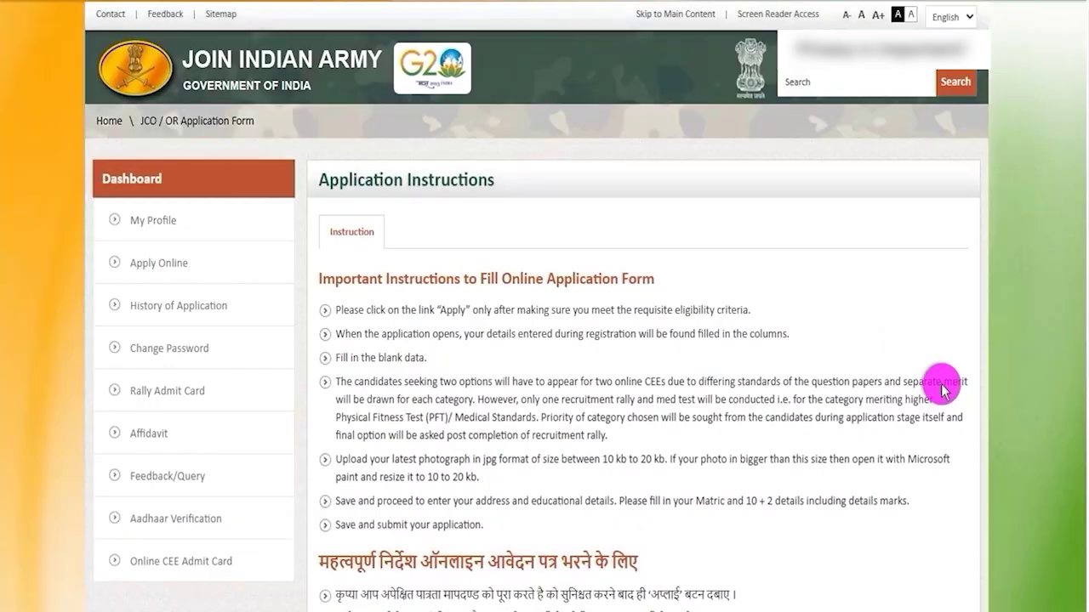
scroll(705, 378, down, 3)
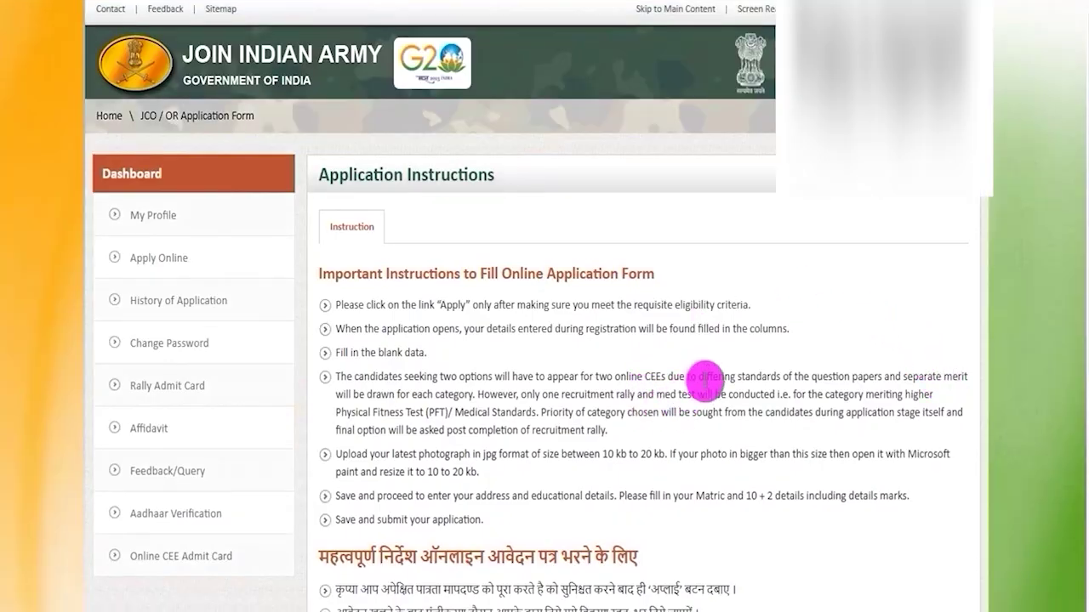
scroll(705, 384, down, 2)
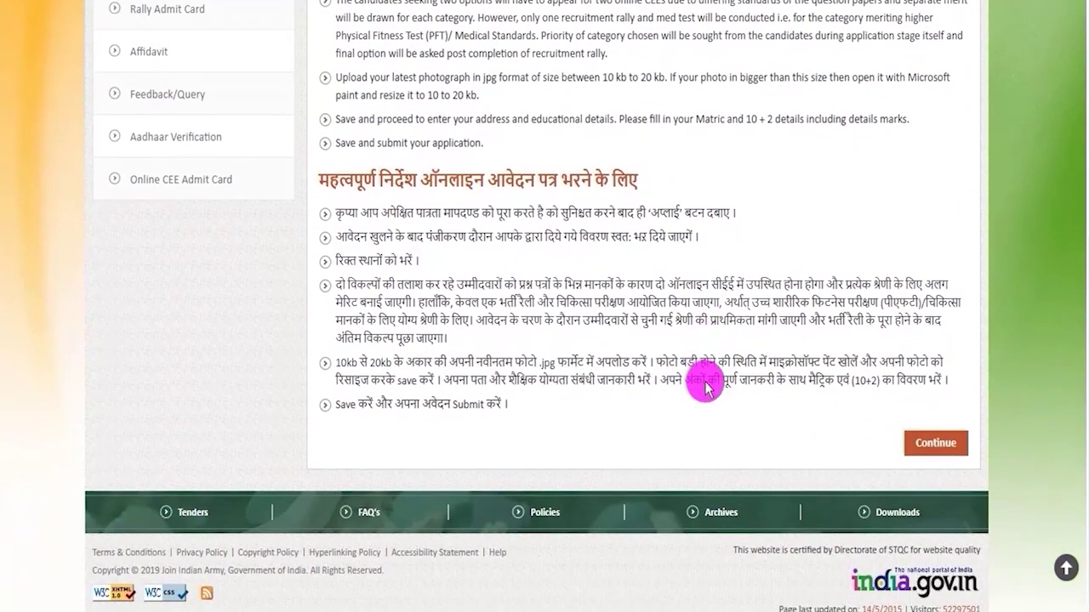
click(927, 443)
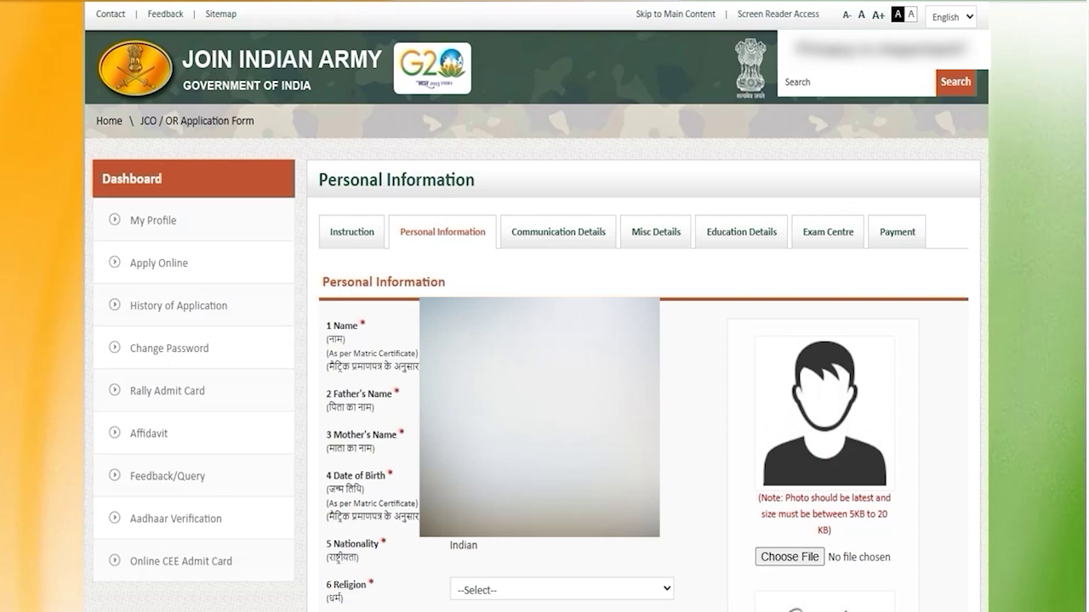
Check the photo size requirement of 5KB to 20 KB and upload the candidate's photo in Personal Information.
drag(801, 501, 867, 515)
click(816, 518)
drag(818, 513, 856, 514)
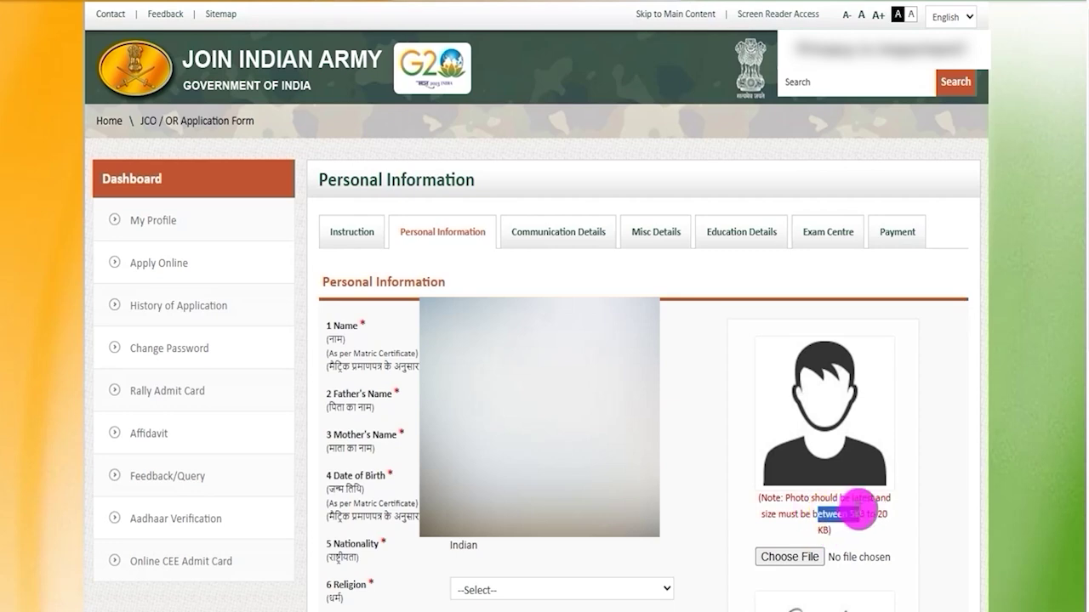
click(774, 559)
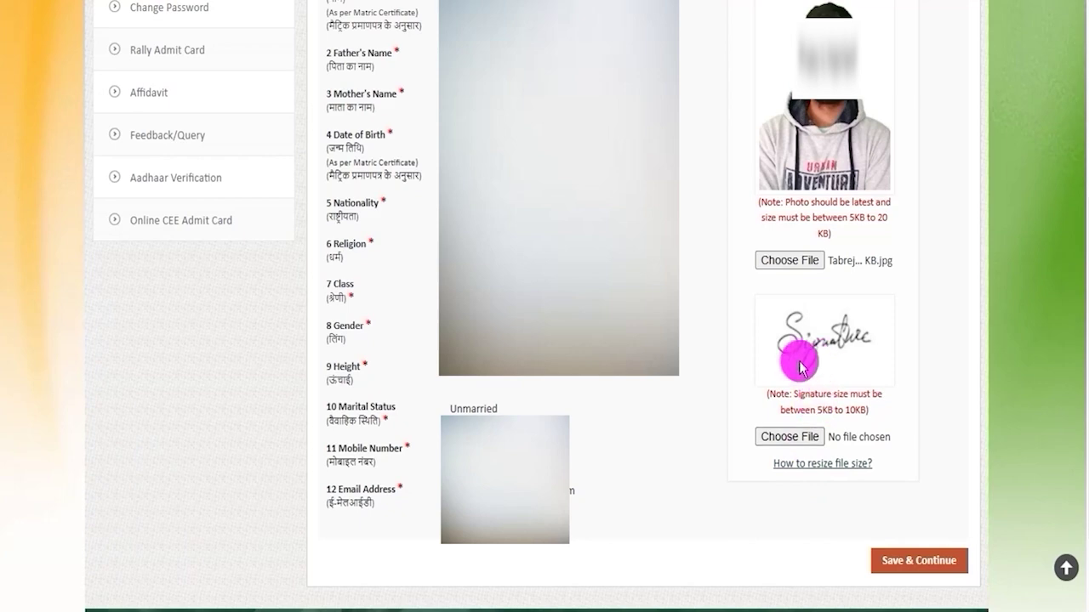
Check the signature size requirement of 5KB to 10KB and choose 10kb.png as the signature image.
mouse_move(799, 410)
mouse_down()
mouse_move(849, 412)
mouse_move(845, 425)
mouse_up()
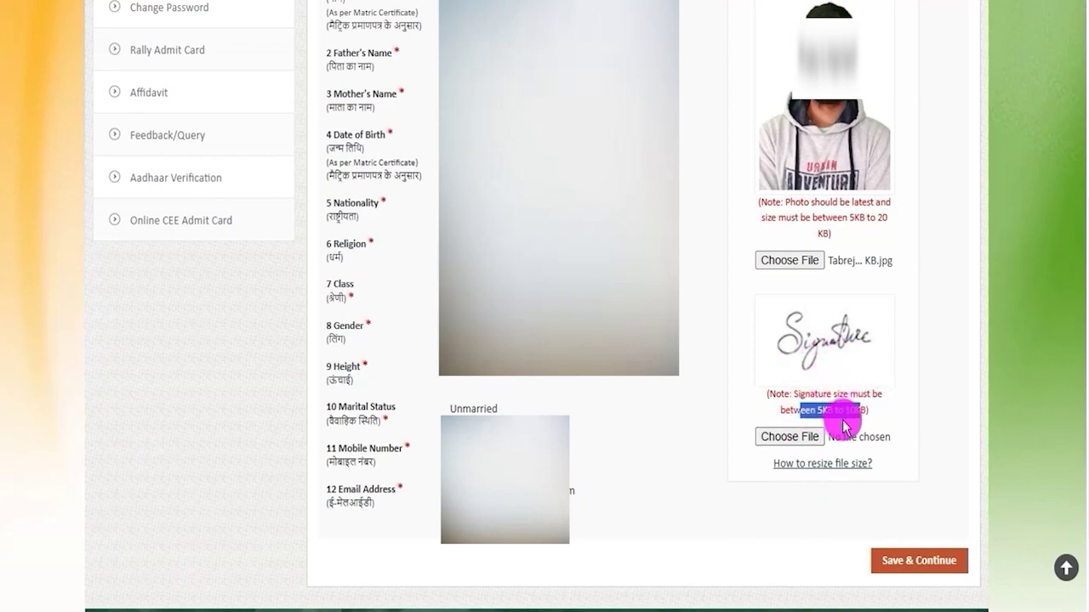
click(807, 439)
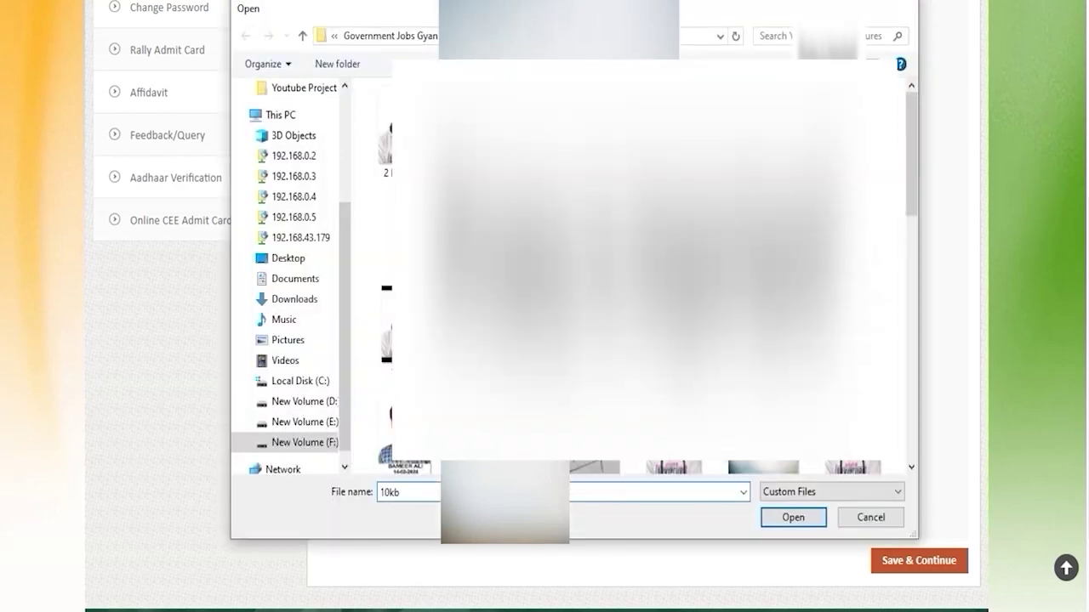
key(Return)
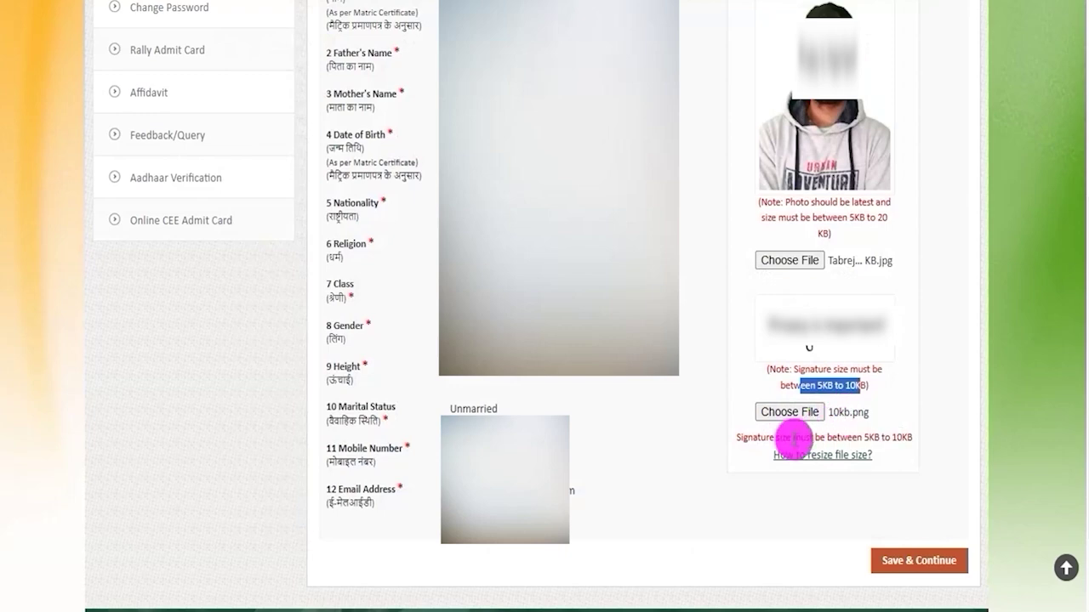
click(725, 355)
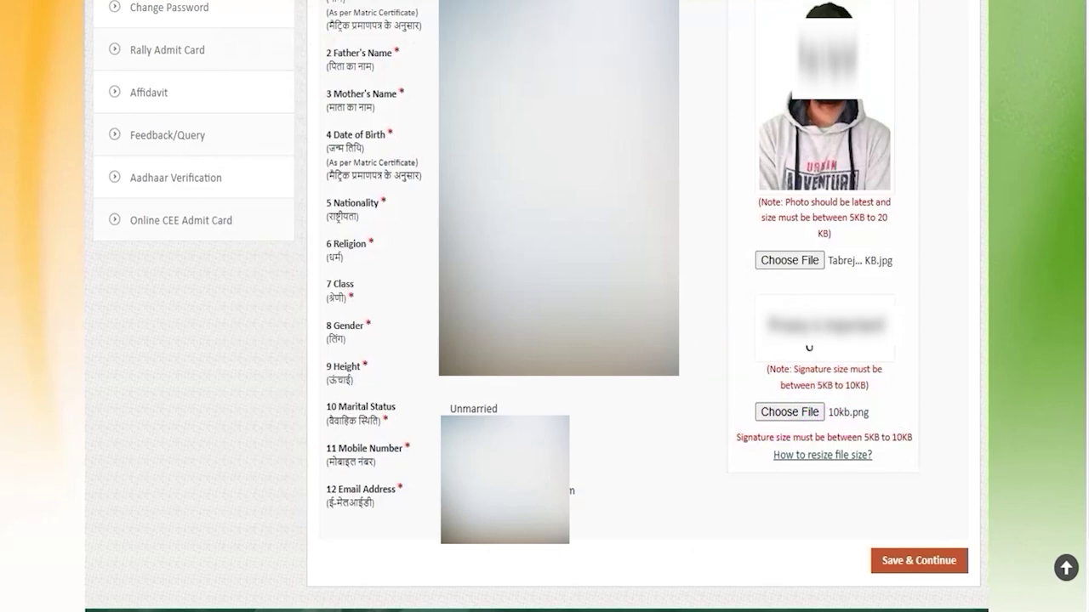
click(561, 245)
click(703, 287)
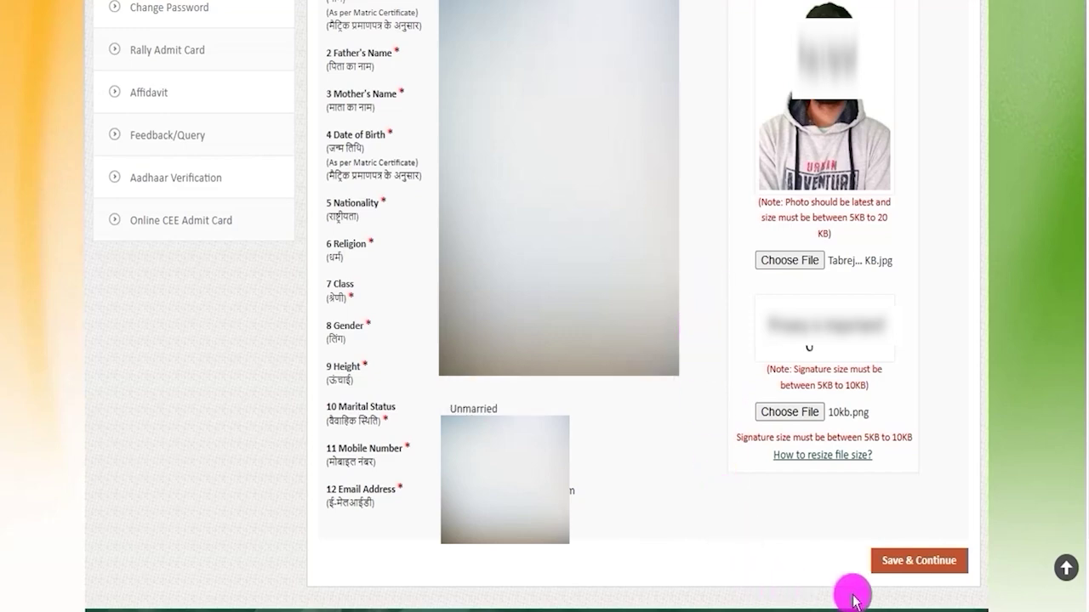
Save the personal information and look at the Permanent Address and Correspondence Address sections of the communication details.
click(908, 566)
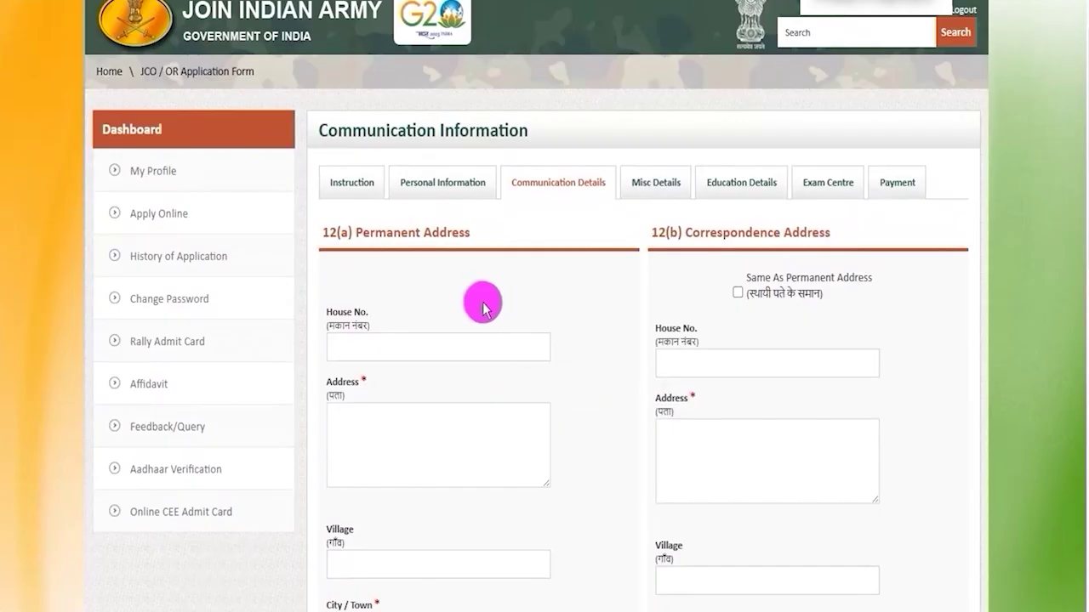
drag(385, 234, 432, 230)
drag(722, 232, 802, 225)
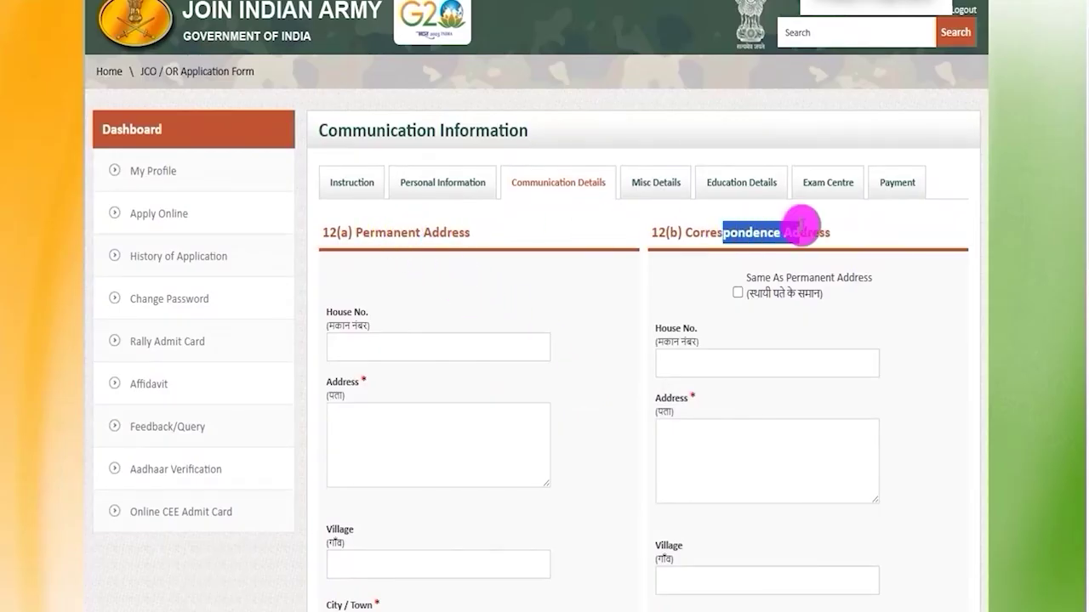
Go through the Permanent Address fields from House No. and Address to City/Town and State/UT.
click(414, 345)
scroll(424, 299, down, 2)
click(421, 273)
scroll(420, 272, down, 3)
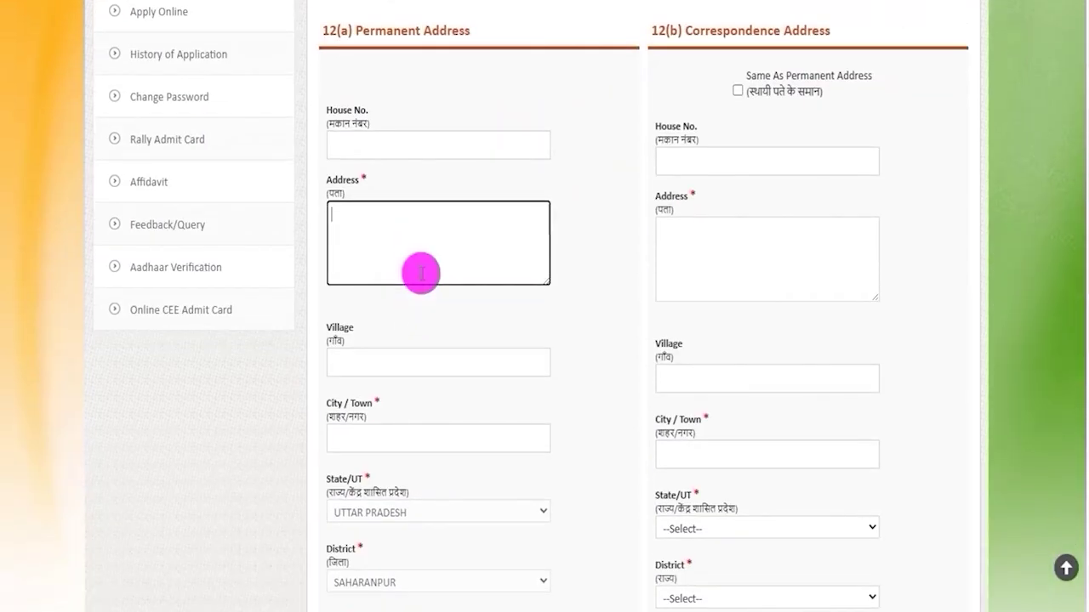
click(418, 141)
click(415, 219)
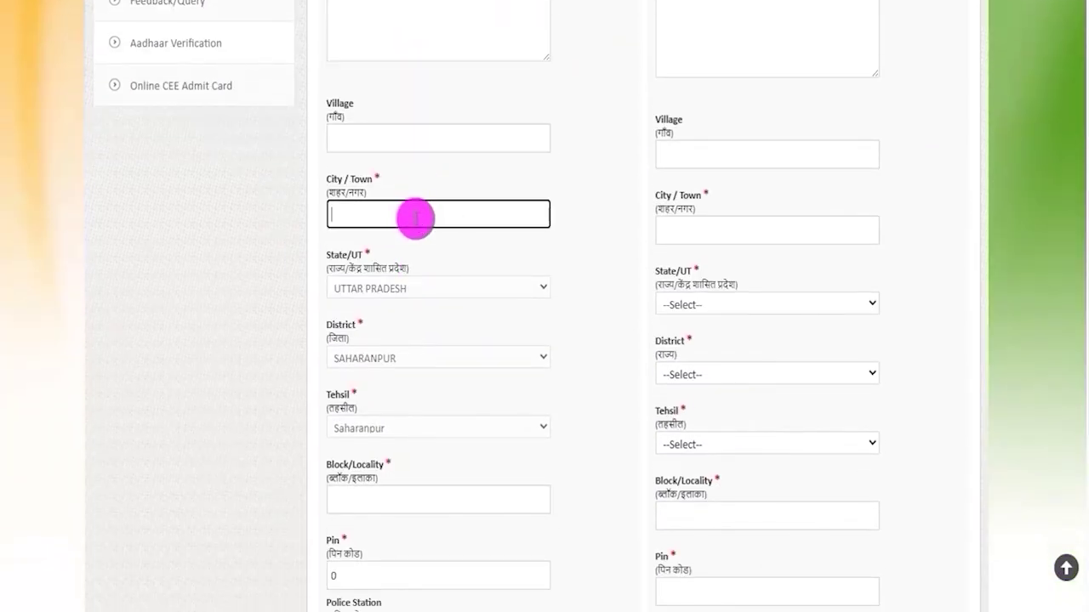
click(397, 289)
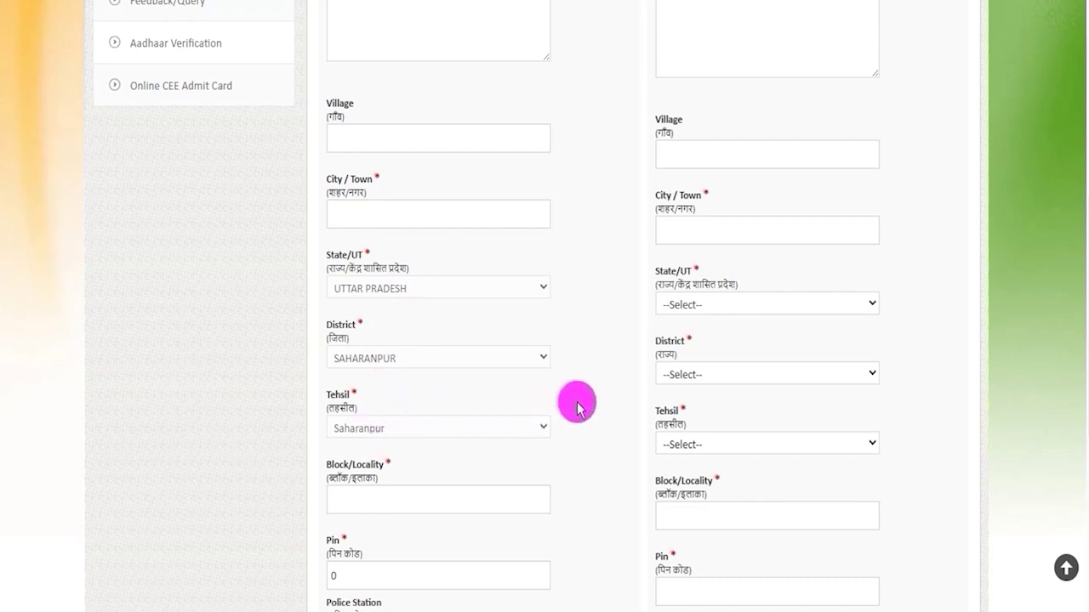
Review the remaining Permanent Address fields: Block/Locality, Pin, Police Station, Post Office and Telegram Office.
scroll(576, 407, down, 1)
scroll(576, 406, down, 2)
click(357, 241)
click(387, 326)
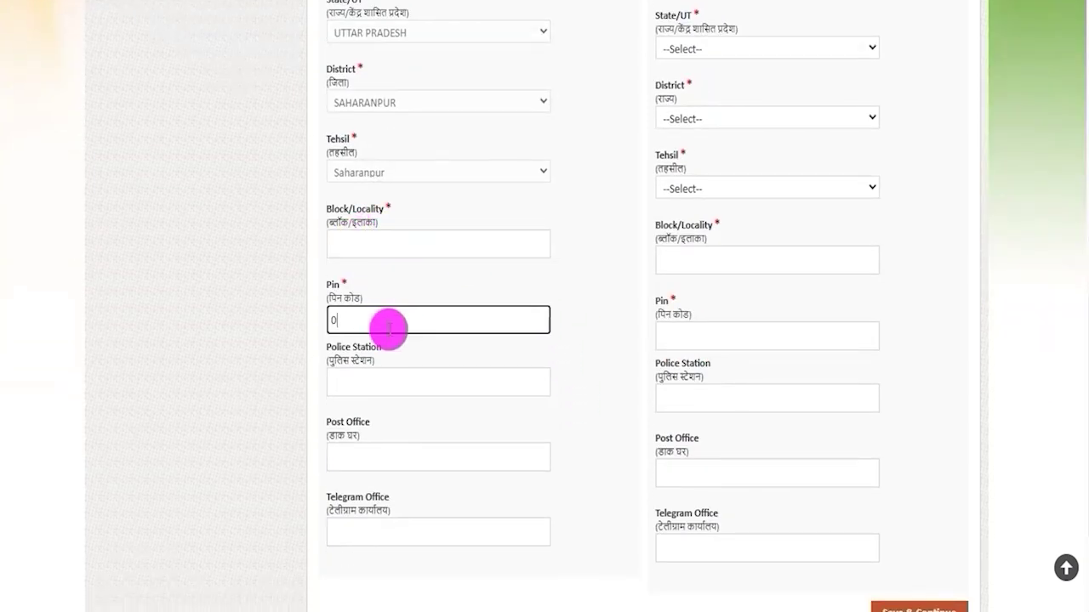
click(383, 381)
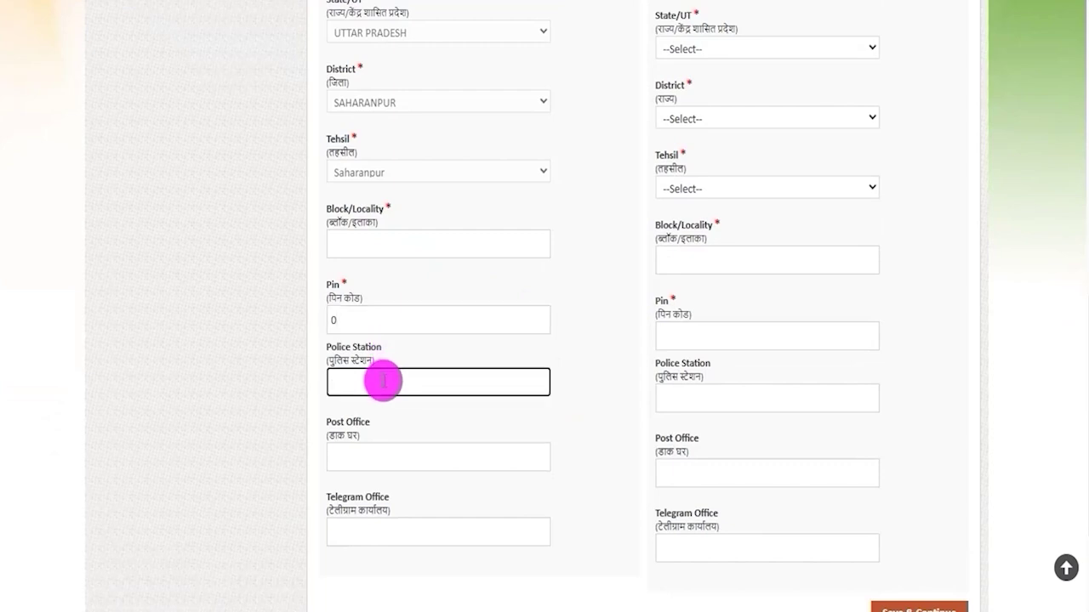
scroll(383, 381, down, 2)
click(367, 284)
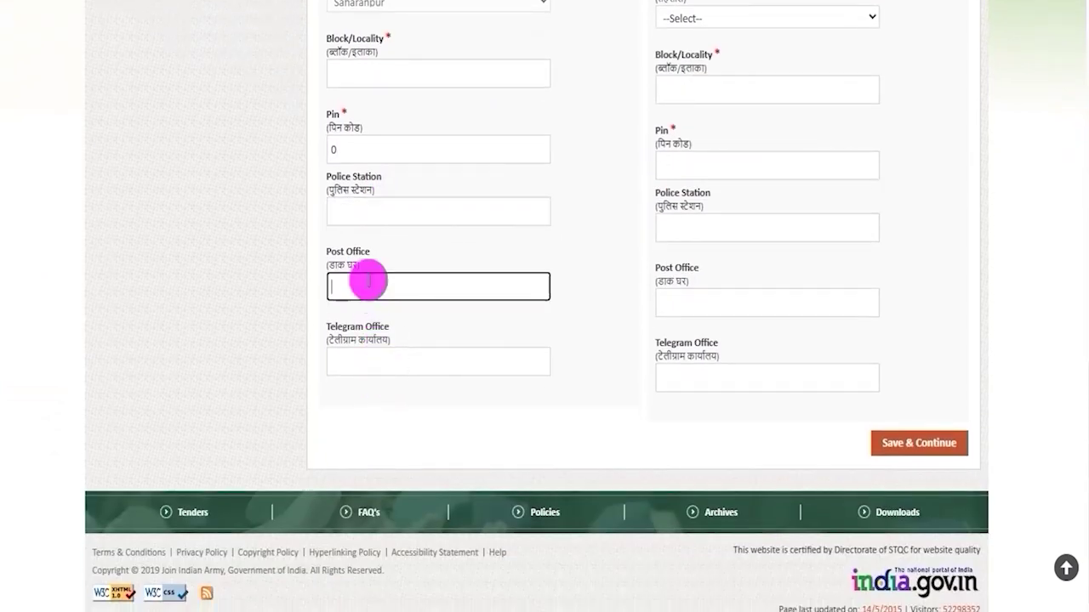
click(382, 363)
scroll(589, 282, up, 6)
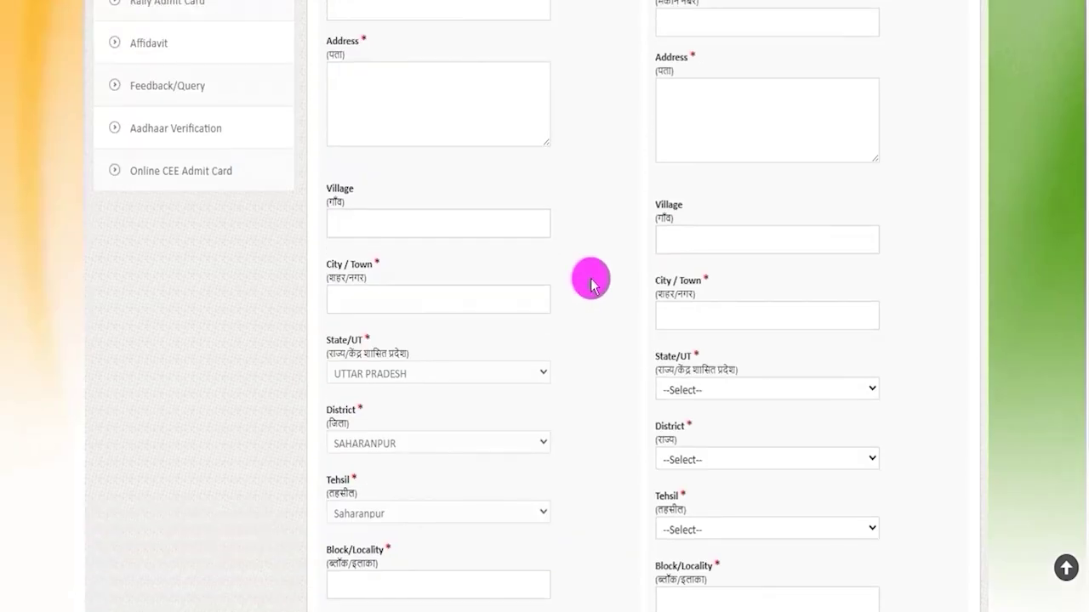
Compare the Correspondence Address section with the Permanent Address section and check the Same As Permanent Address option.
scroll(591, 284, up, 4)
drag(701, 232, 808, 231)
drag(692, 231, 799, 232)
drag(376, 226, 451, 228)
click(736, 299)
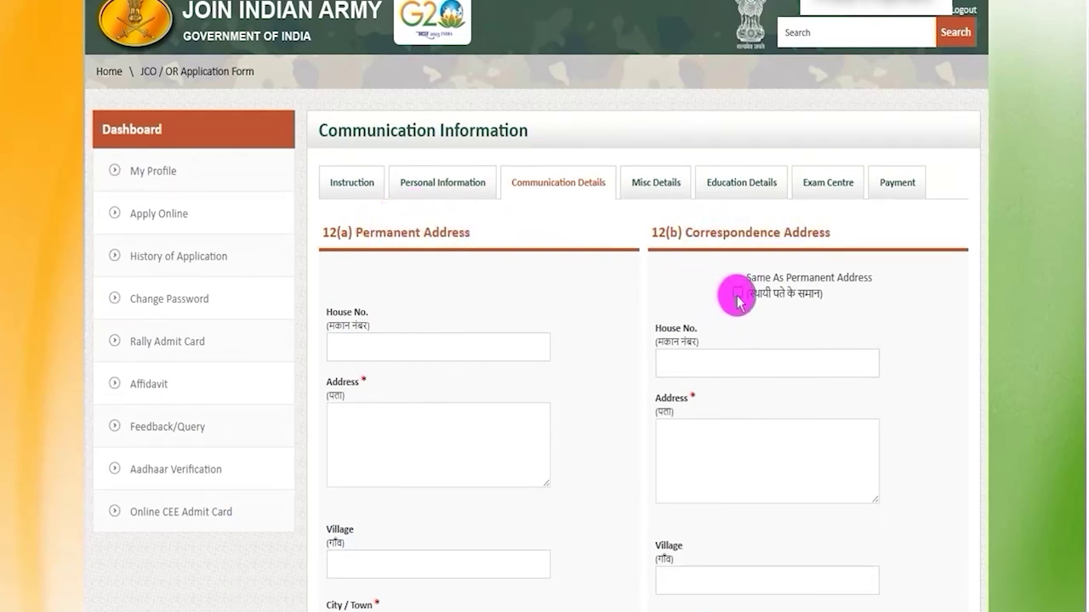
drag(690, 233, 779, 233)
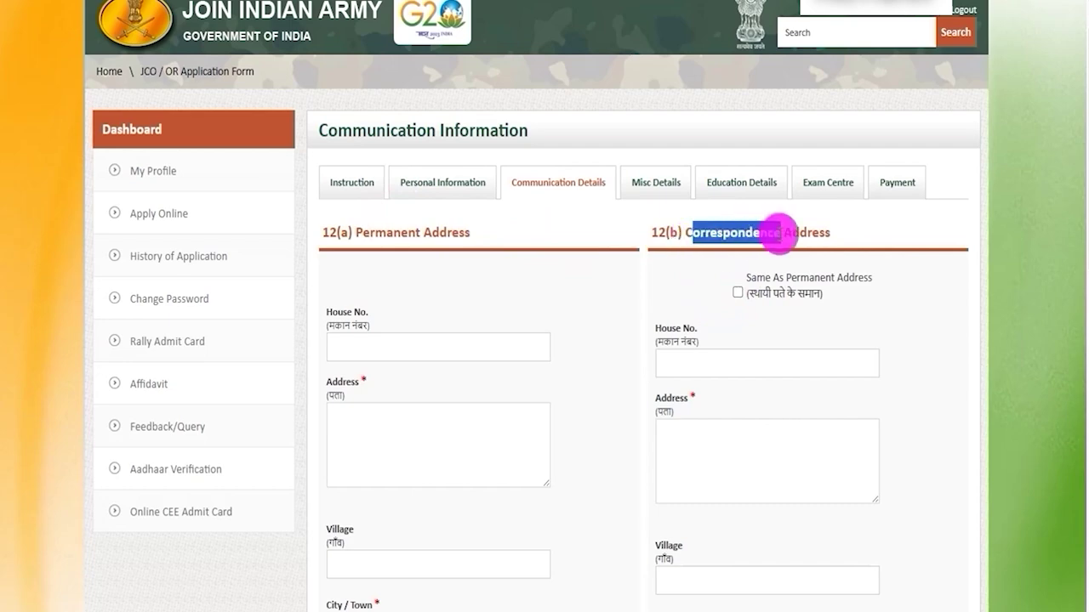
drag(371, 231, 454, 231)
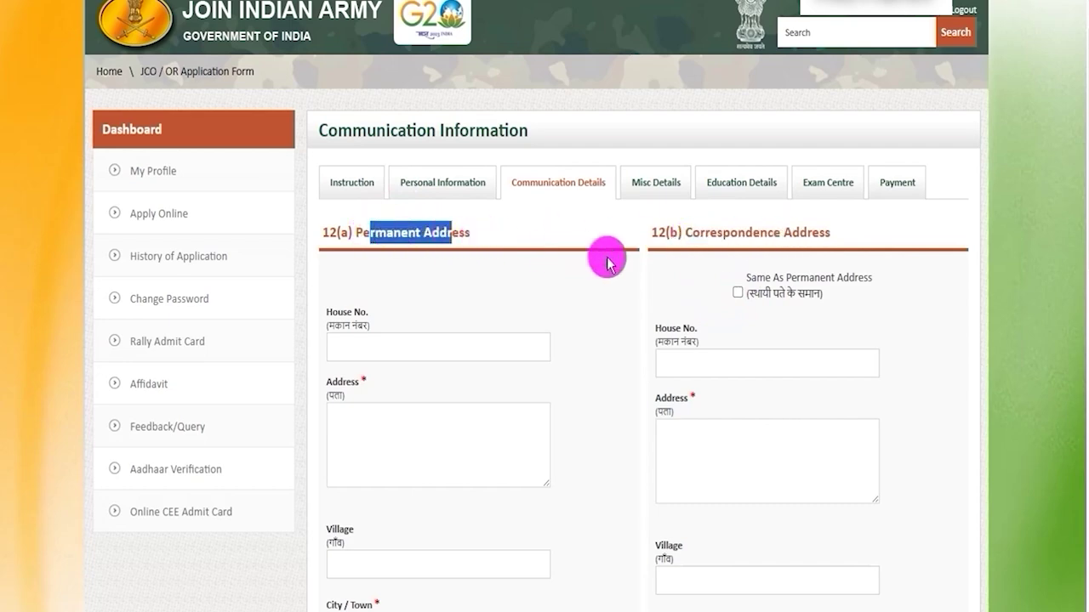
Save the communication information and continue to the Misc Details section.
scroll(838, 309, down, 7)
scroll(845, 309, down, 3)
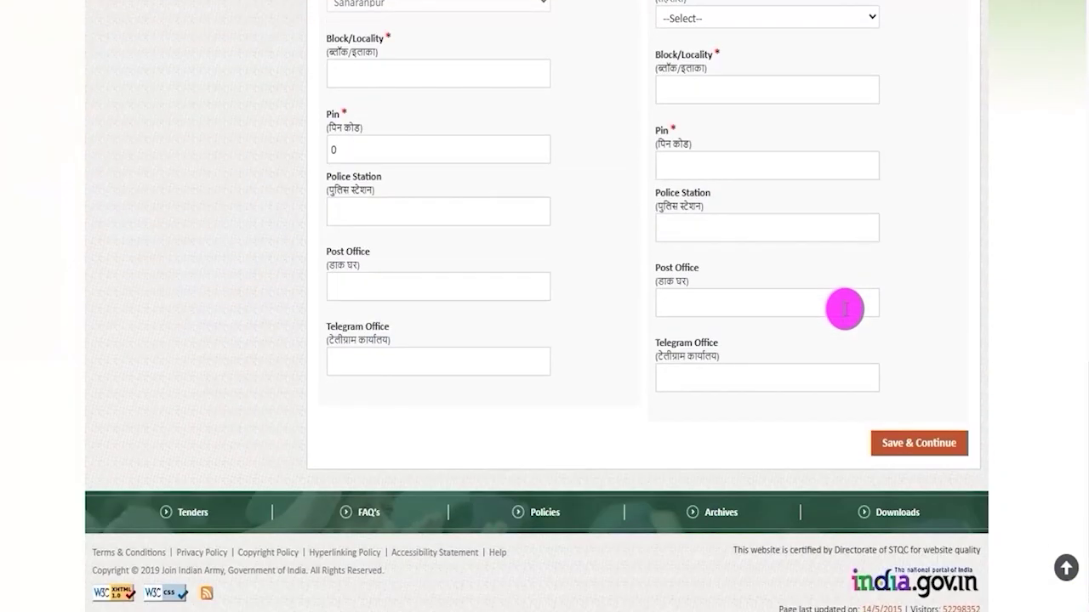
click(909, 445)
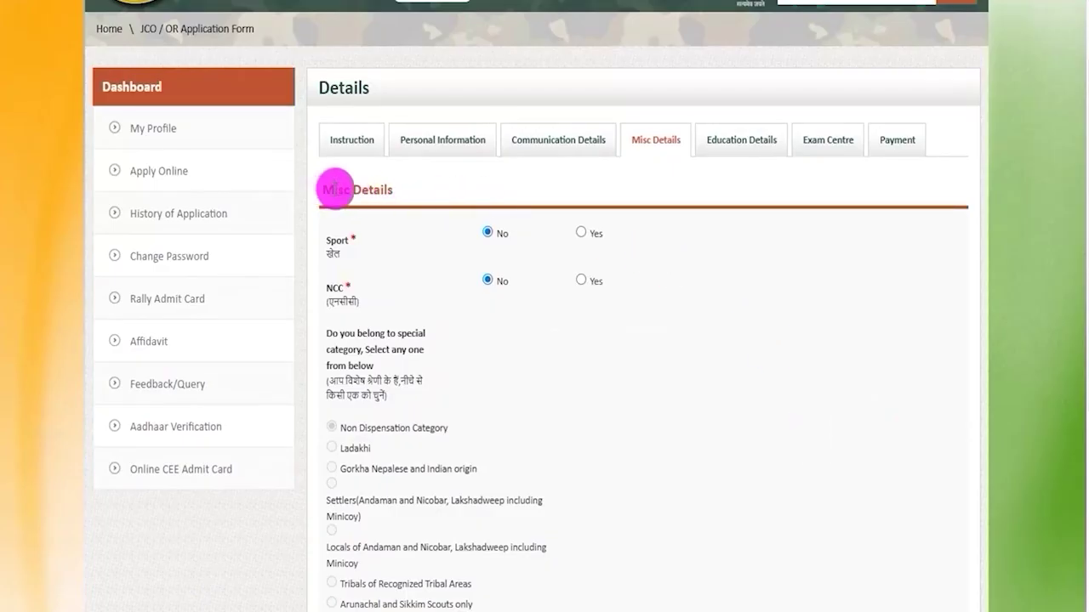
Set Sport to Yes to check the fields it requires, and return it to No.
drag(335, 189, 361, 188)
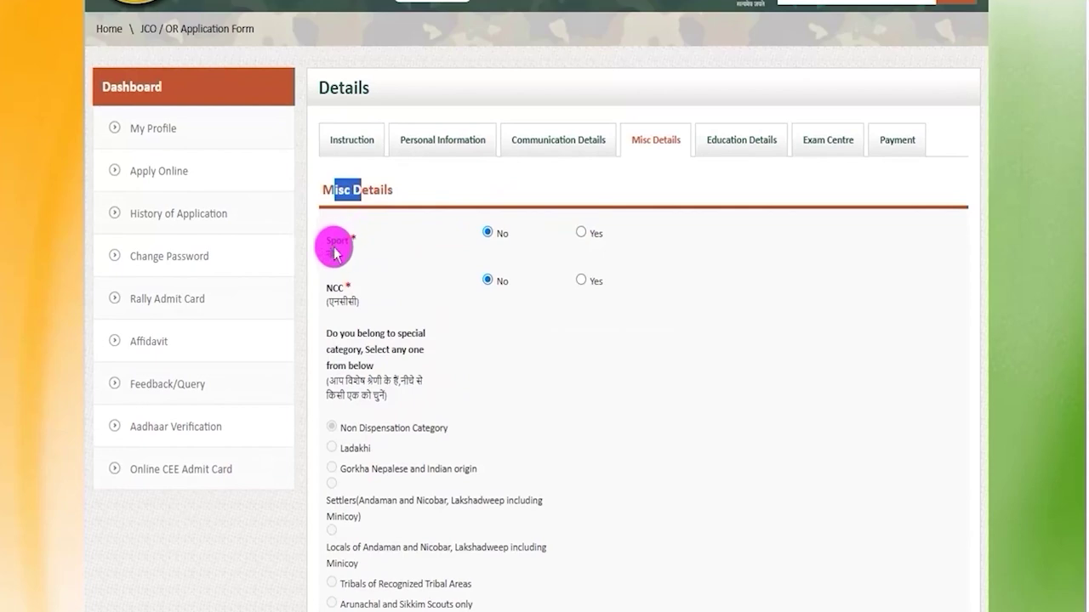
drag(334, 253, 337, 240)
click(580, 236)
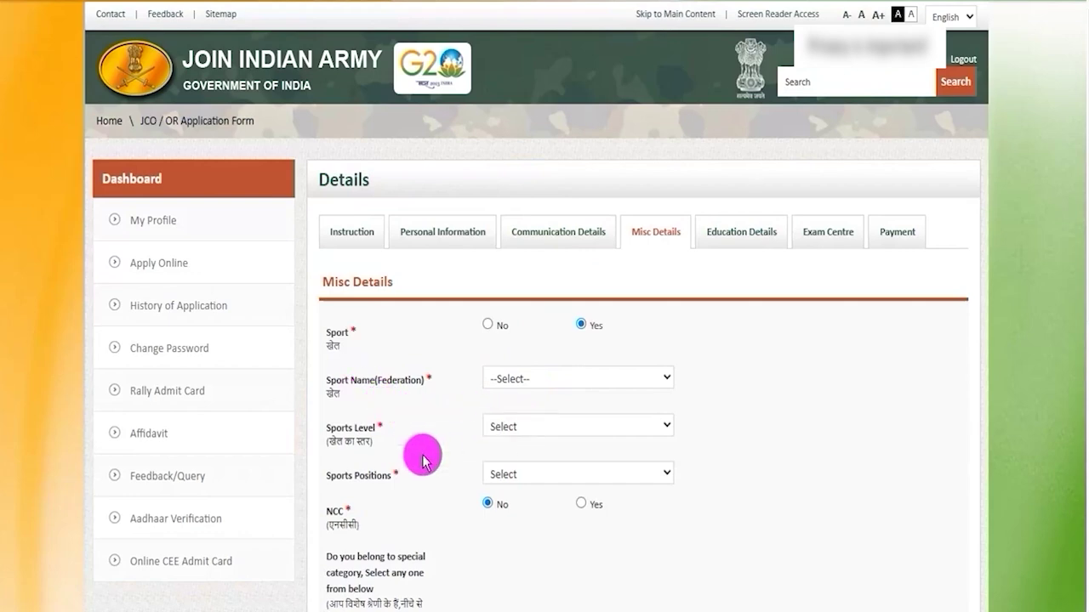
click(487, 325)
scroll(434, 341, down, 2)
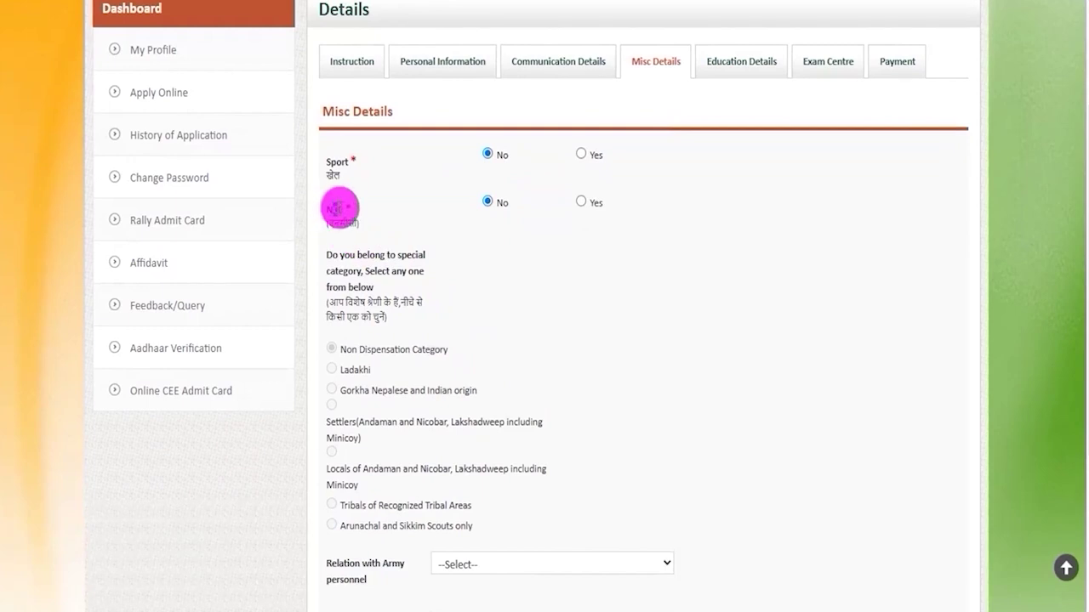
Set NCC to Yes to check the NCC Certificate options, and return it to No.
click(582, 201)
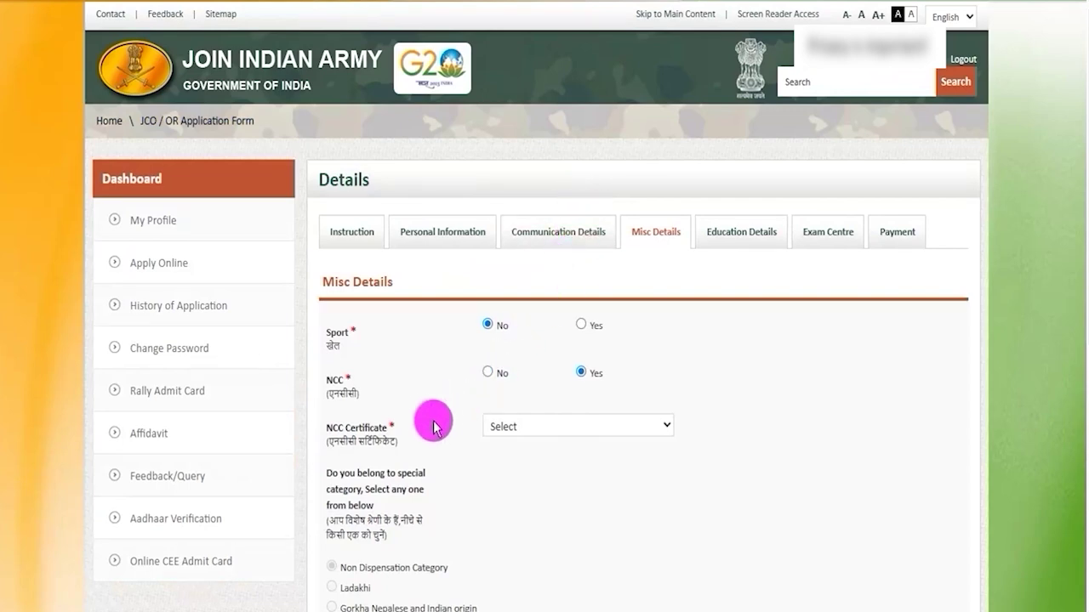
click(513, 428)
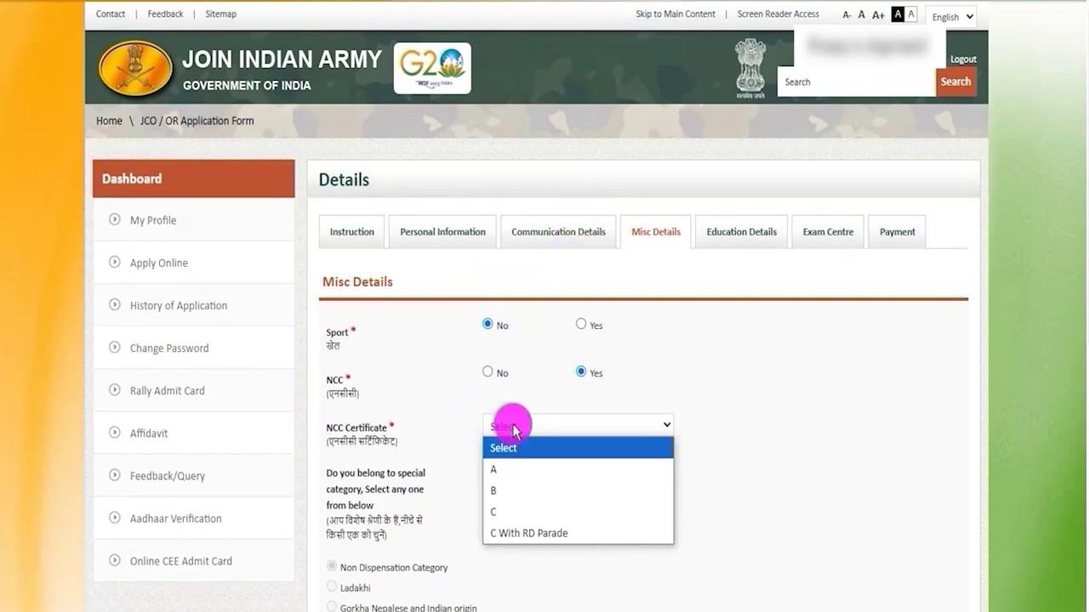
click(487, 373)
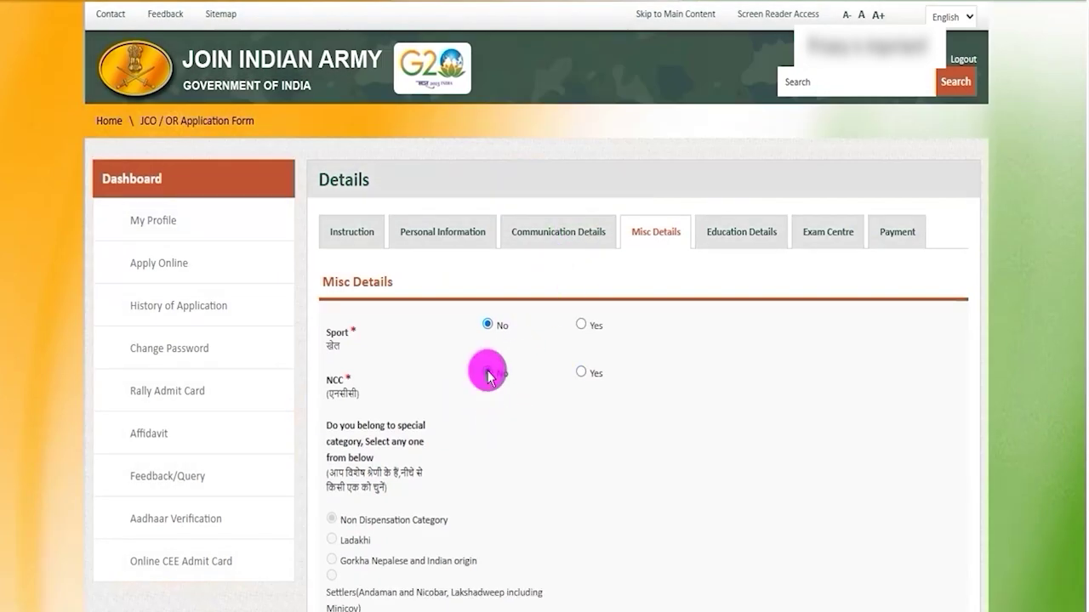
scroll(486, 370, down, 3)
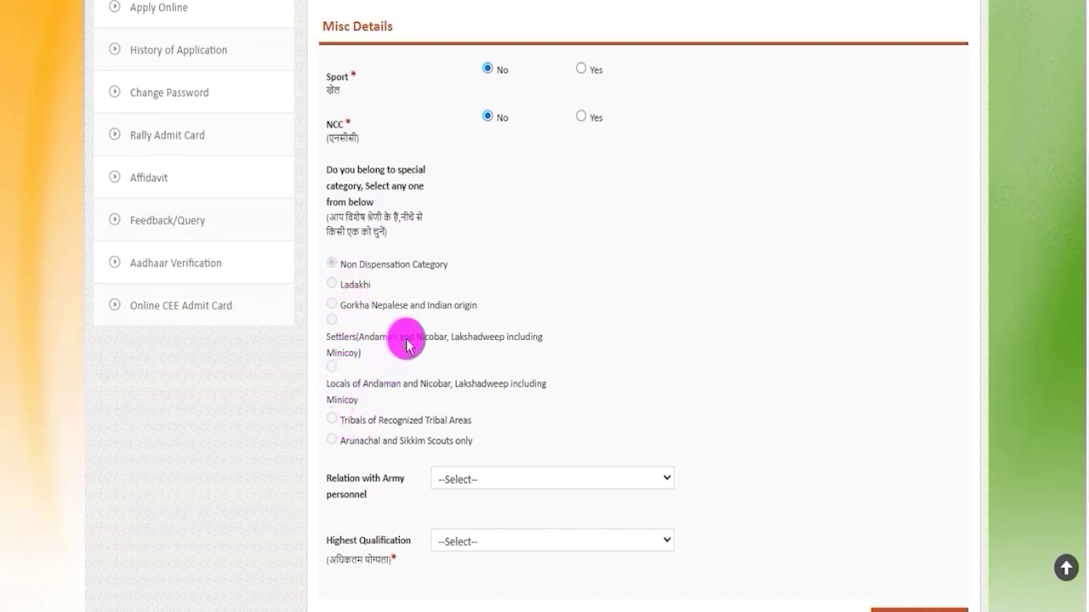
Examine the options offered for Relation with Army personnel without selecting any of them.
scroll(418, 328, down, 1)
scroll(419, 328, down, 2)
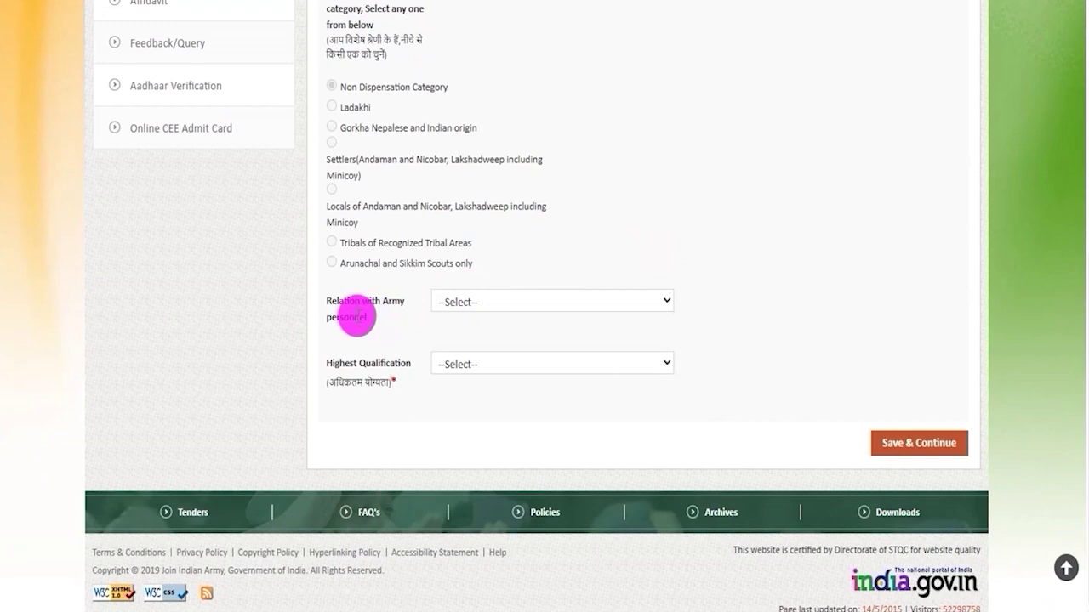
drag(343, 302, 359, 316)
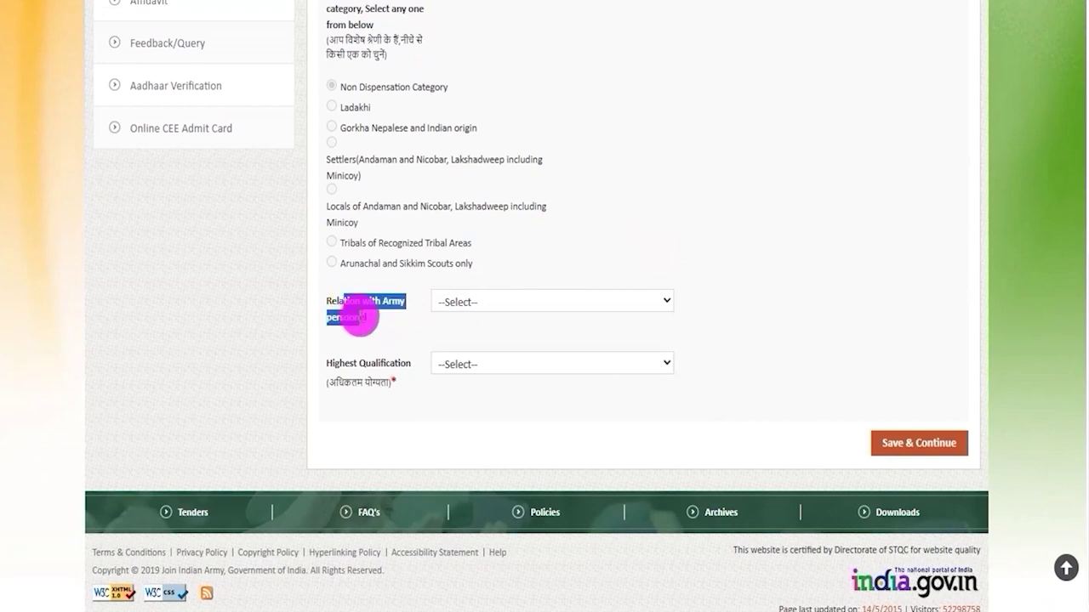
click(479, 304)
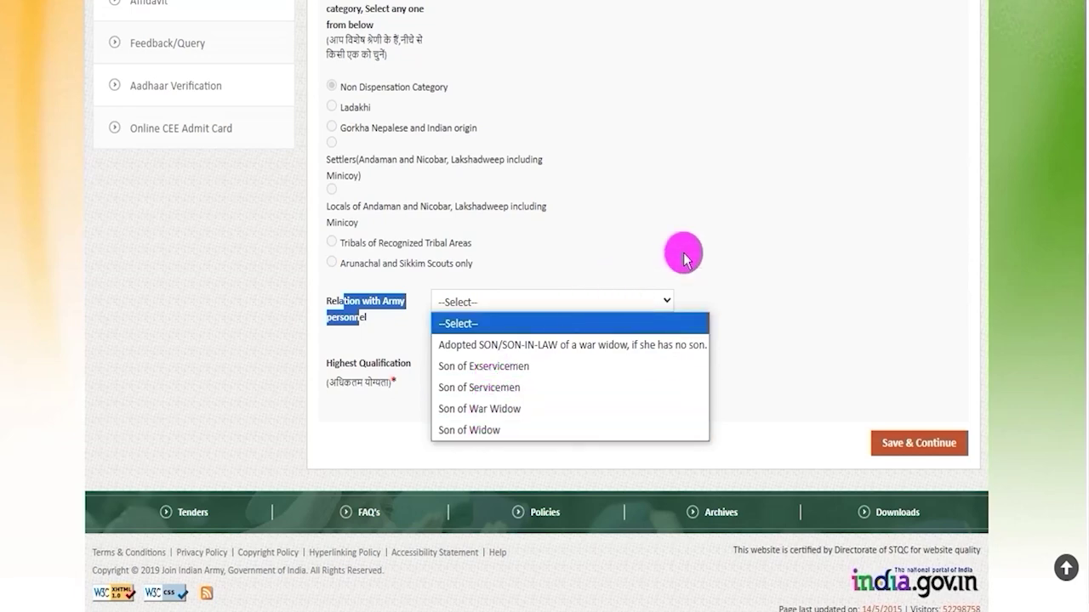
click(748, 225)
click(517, 302)
click(732, 247)
click(530, 305)
click(791, 267)
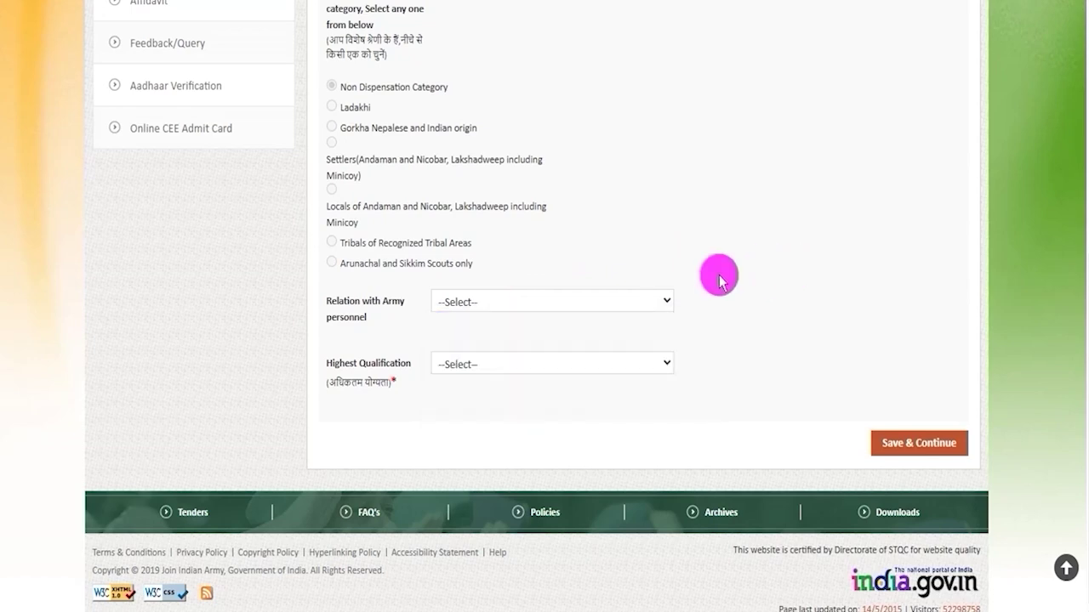
Set the highest qualification to GRADUATION and save the Misc Details.
click(512, 372)
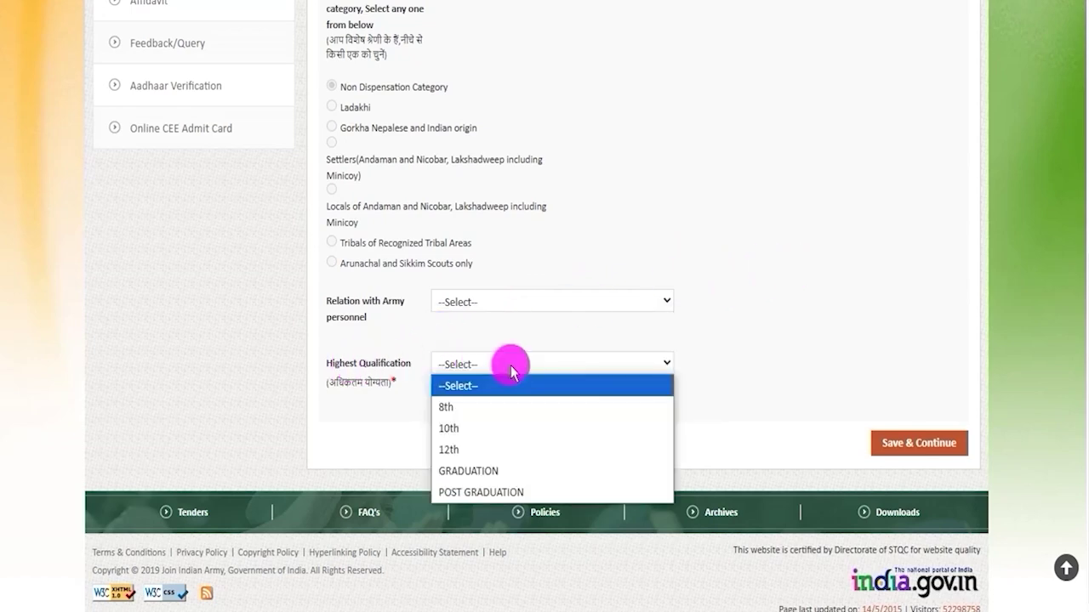
click(467, 470)
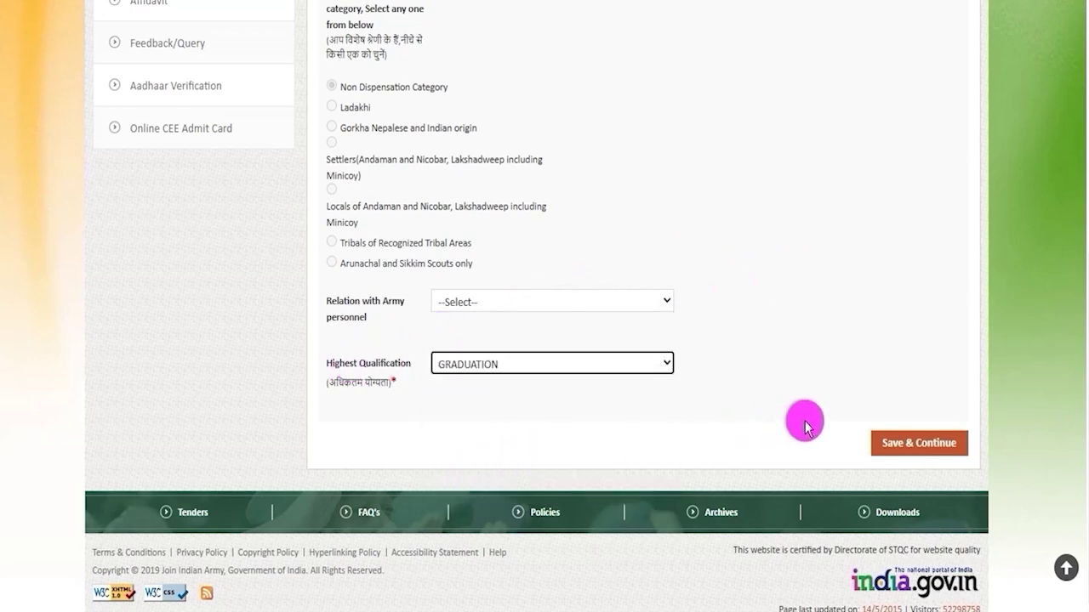
click(966, 457)
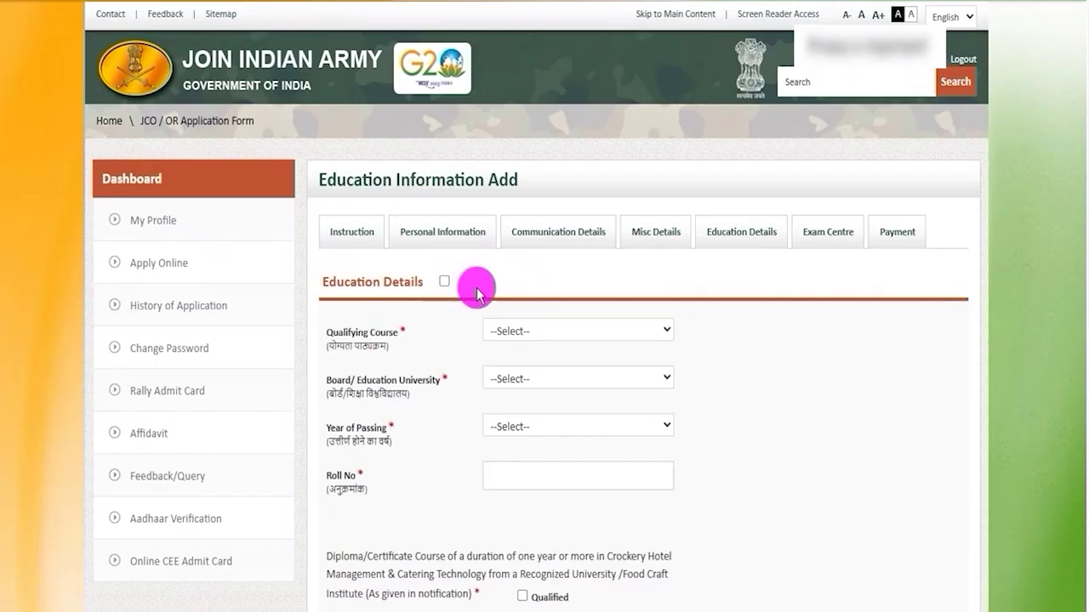
Tick the Education Details checkbox and set the qualifying course to 12th Science.
click(444, 281)
scroll(474, 281, down, 1)
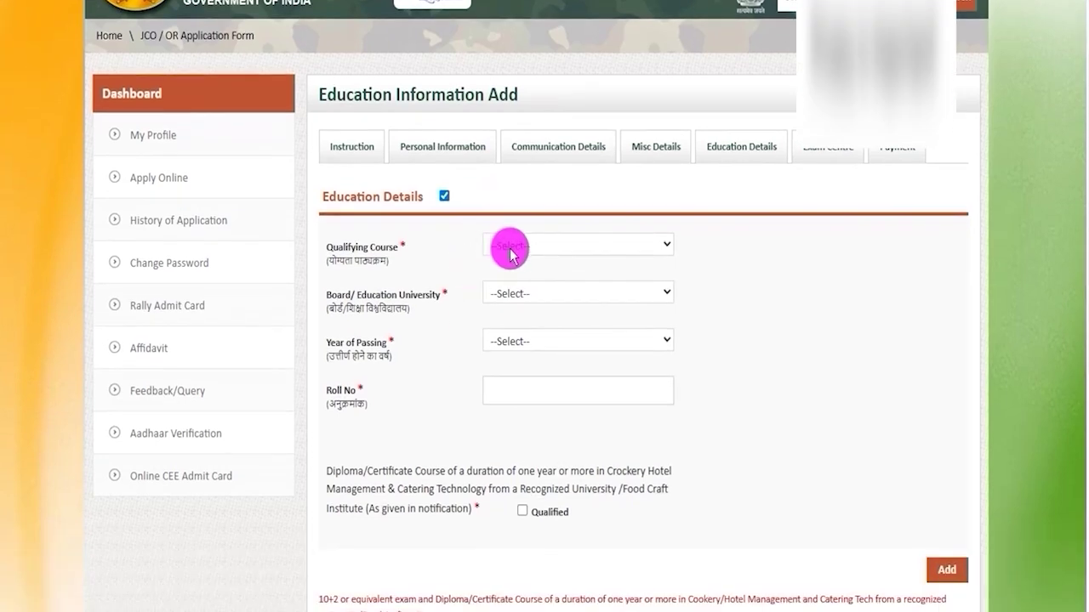
click(523, 247)
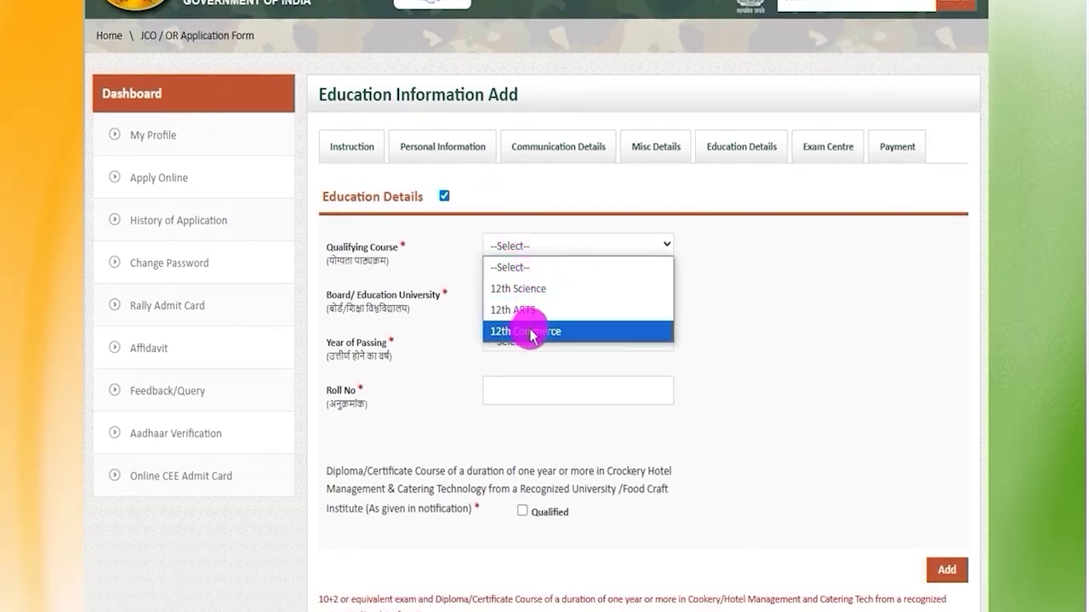
click(525, 288)
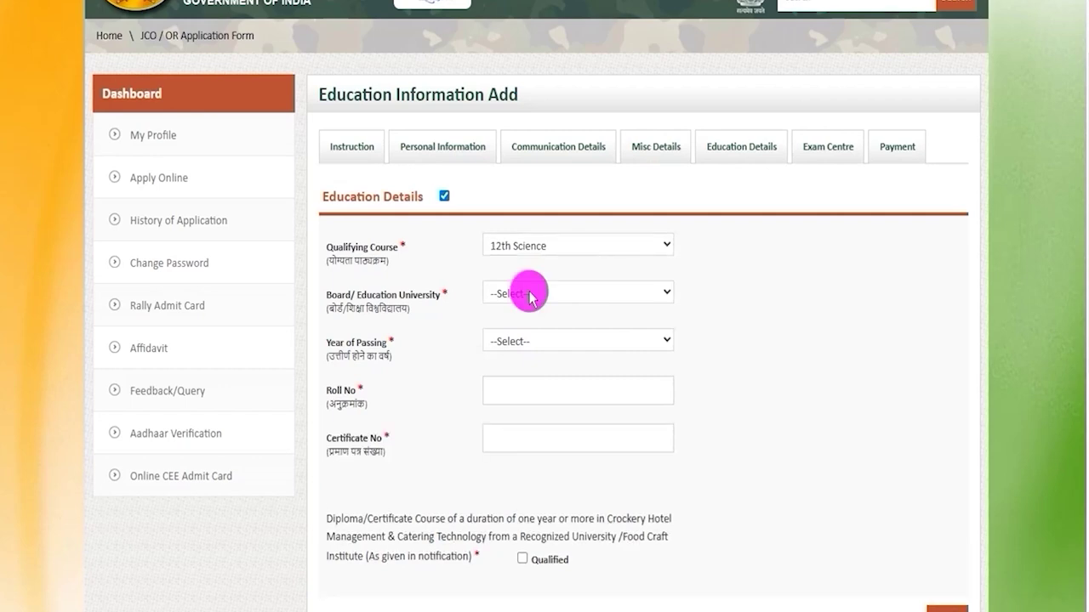
Set the Board/Education University to CENTRAL UNIVERSITY and the year of passing to 2015.
click(529, 294)
click(534, 334)
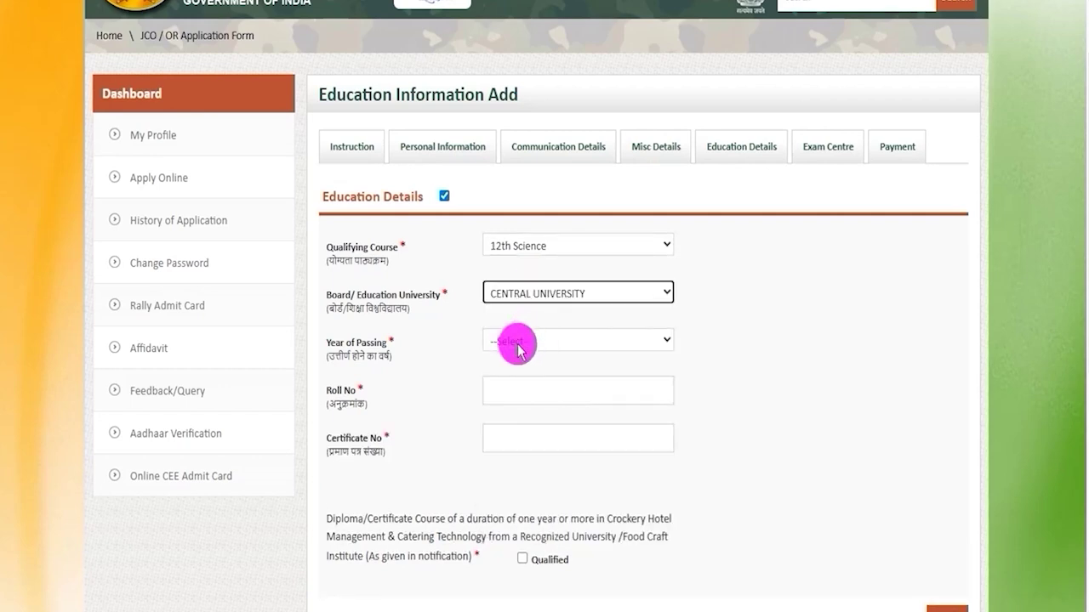
click(518, 345)
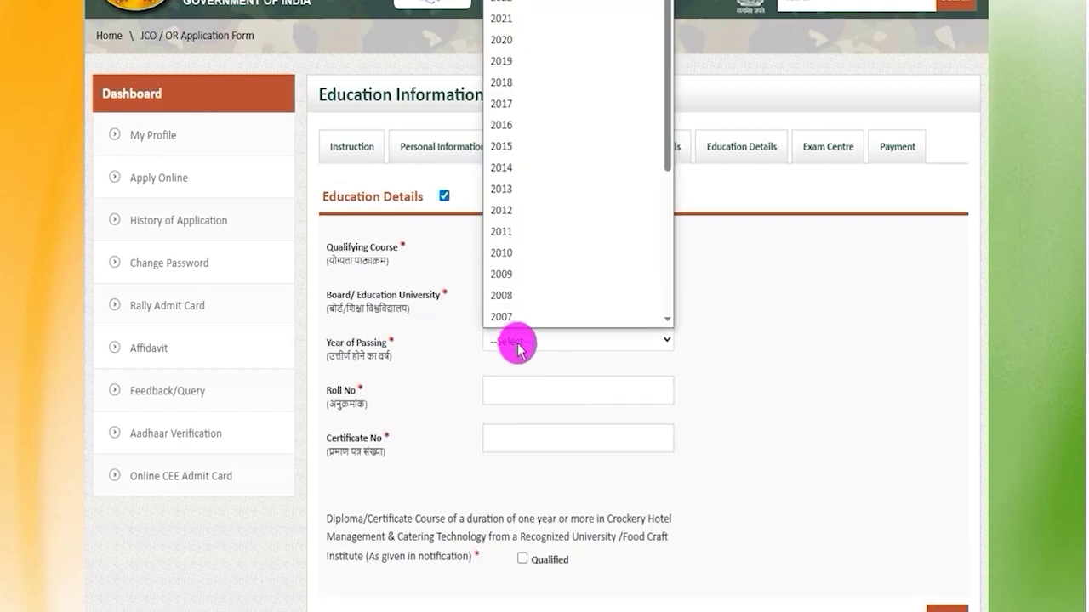
click(504, 146)
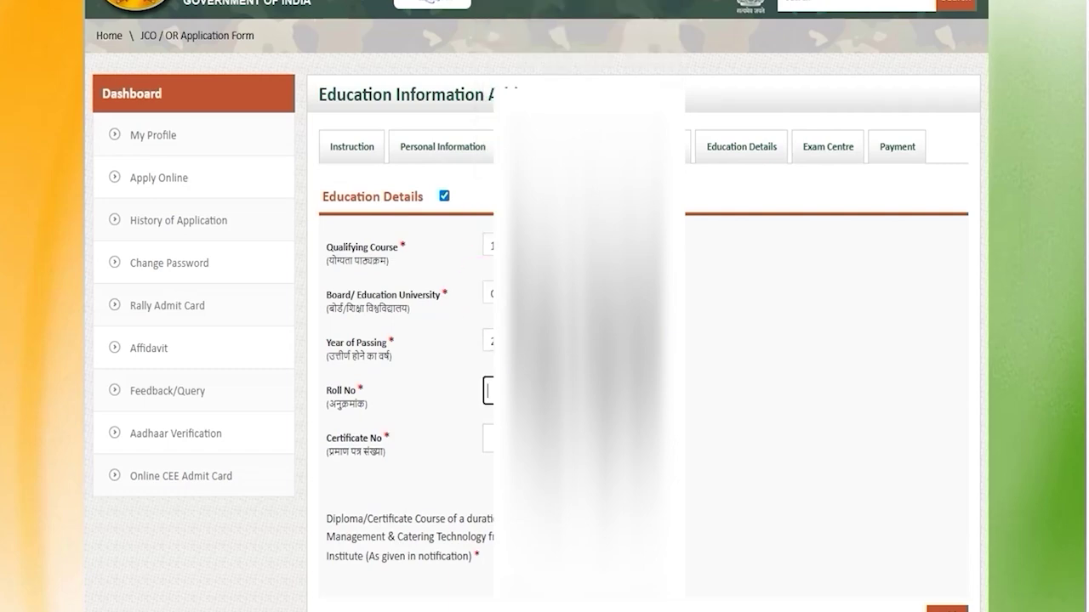
scroll(544, 340, down, 2)
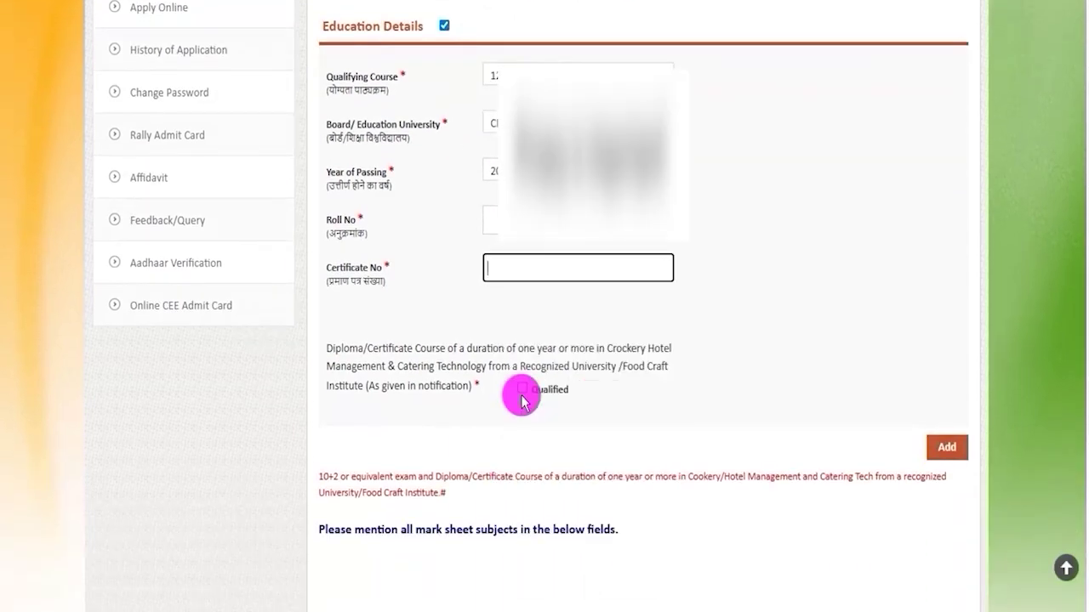
Mark the hotel management and catering diploma/certificate course as Qualified and save the Education Details.
drag(341, 349, 651, 342)
drag(377, 366, 483, 366)
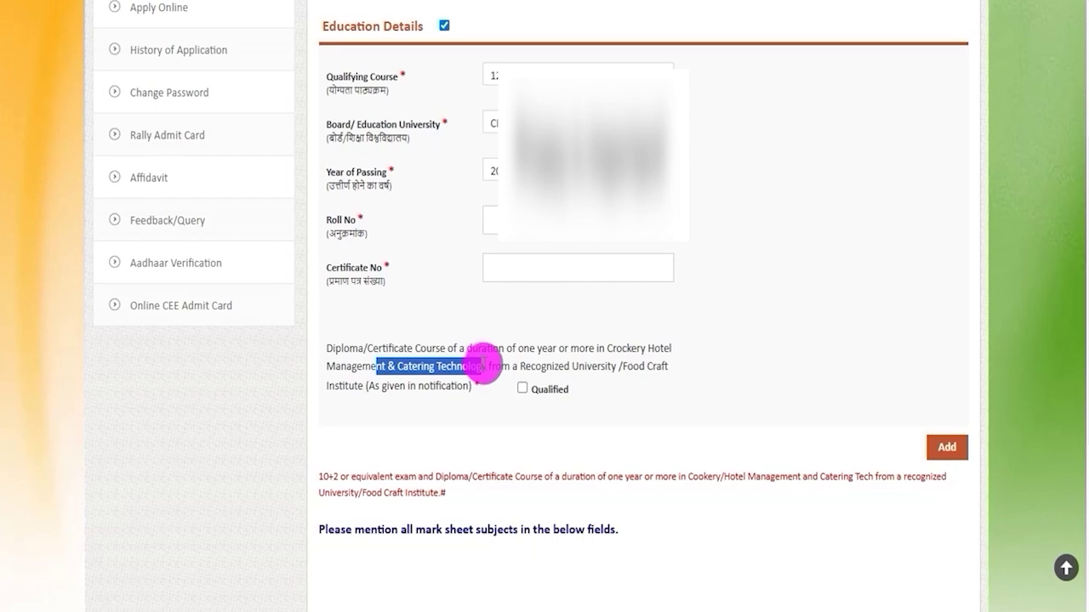
click(521, 388)
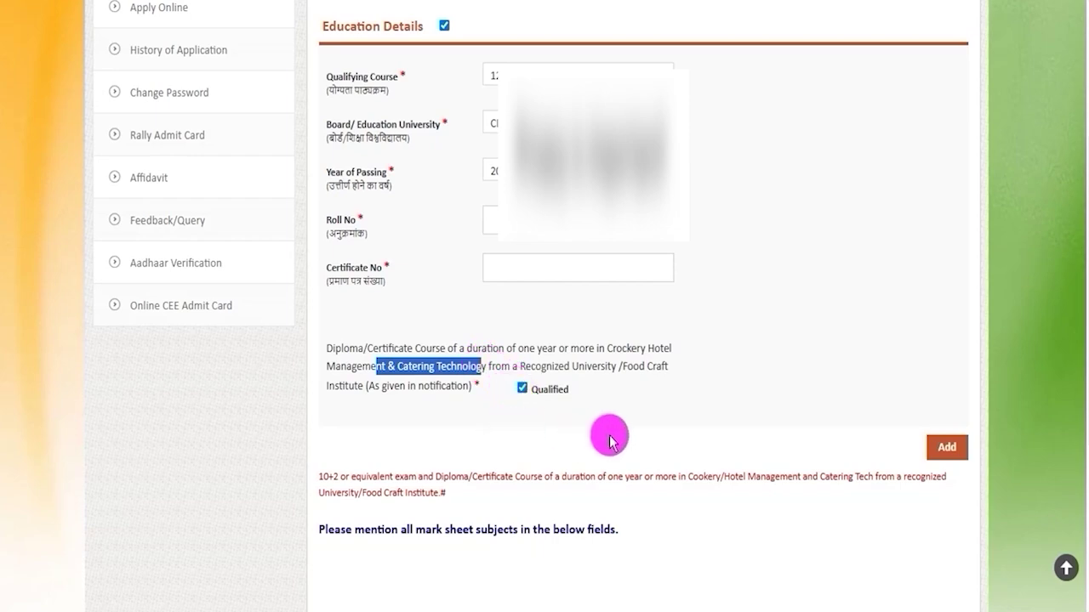
scroll(609, 439, down, 1)
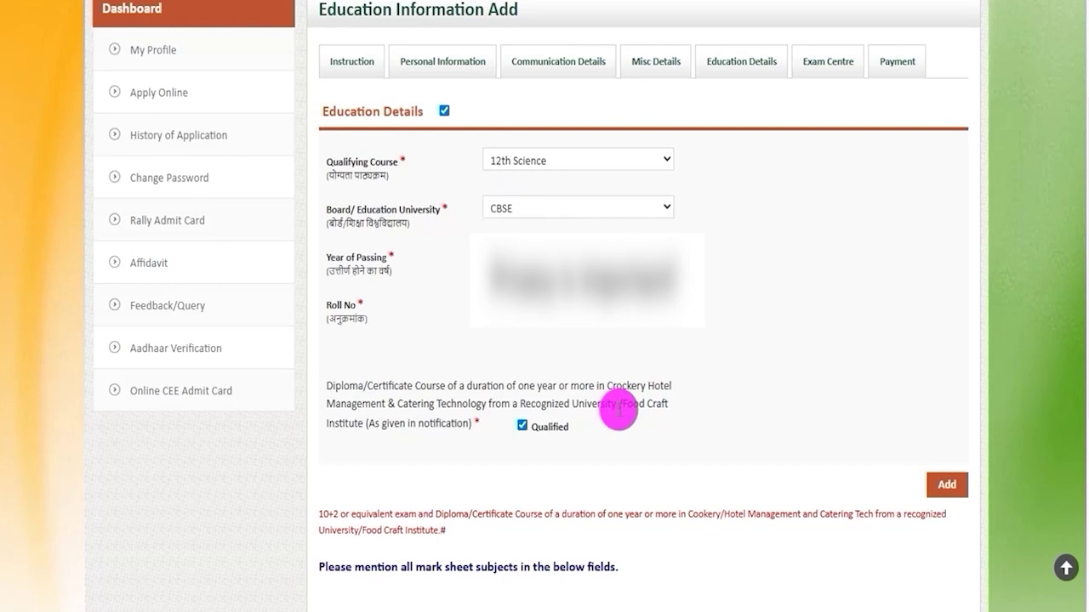
scroll(734, 425, down, 5)
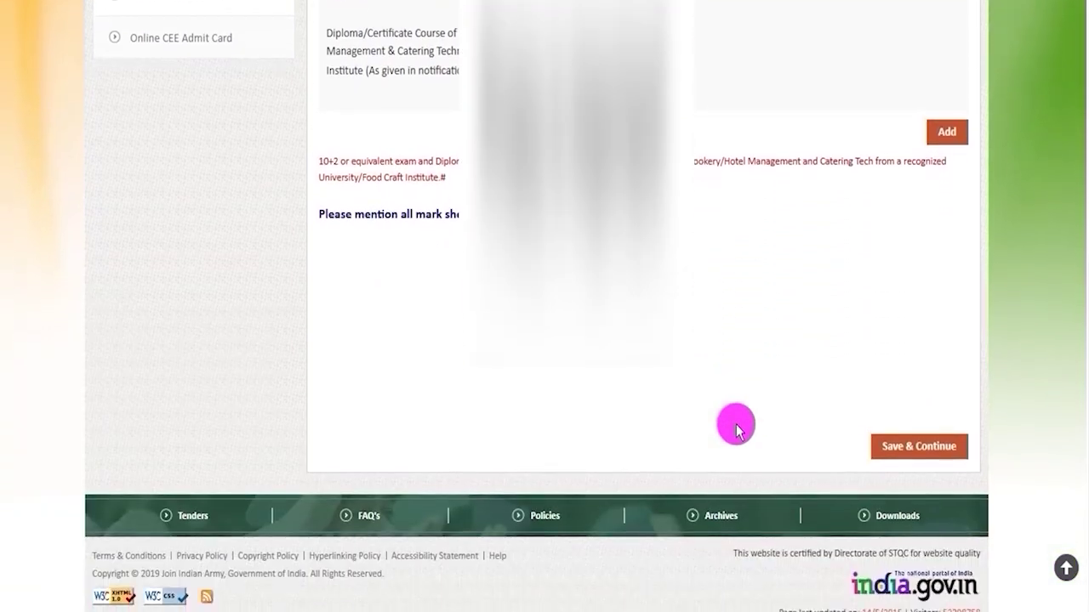
click(906, 456)
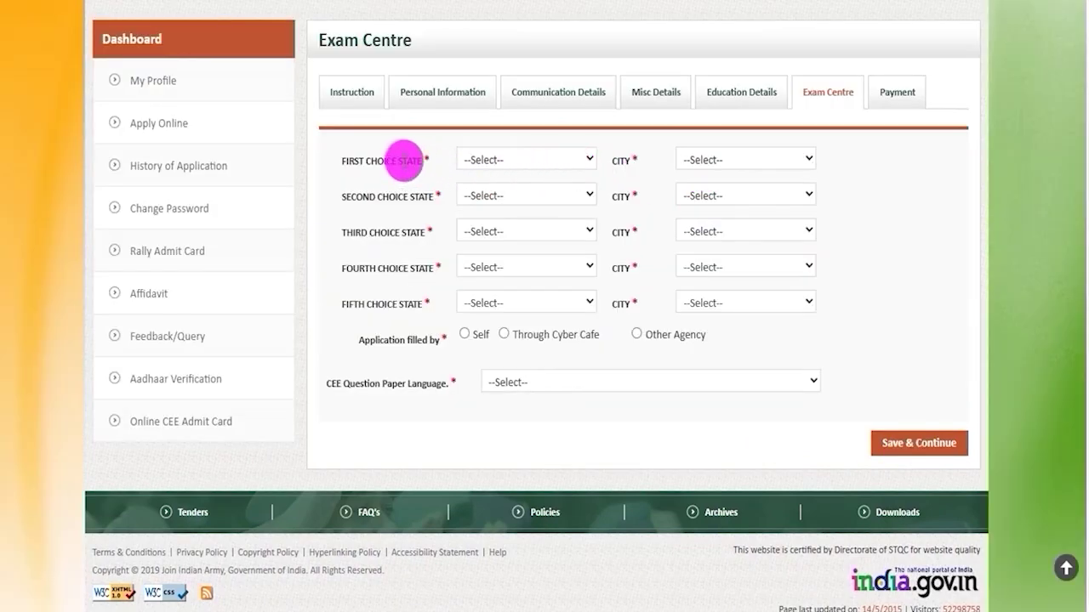
Set the first choice exam centre to the state Goa and the city Panaji.
double_click(372, 307)
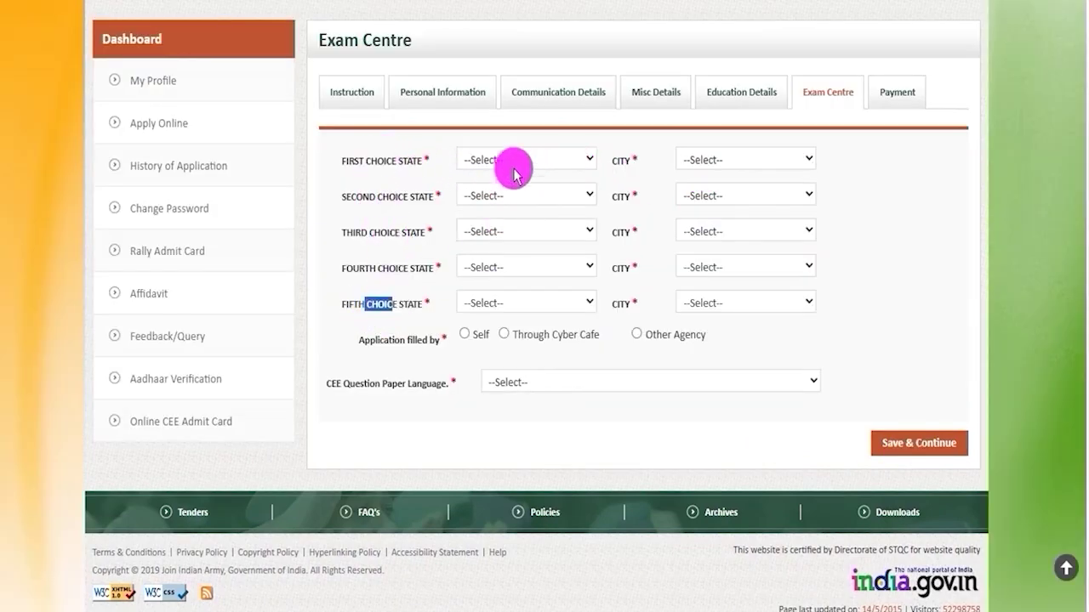
click(515, 159)
click(488, 344)
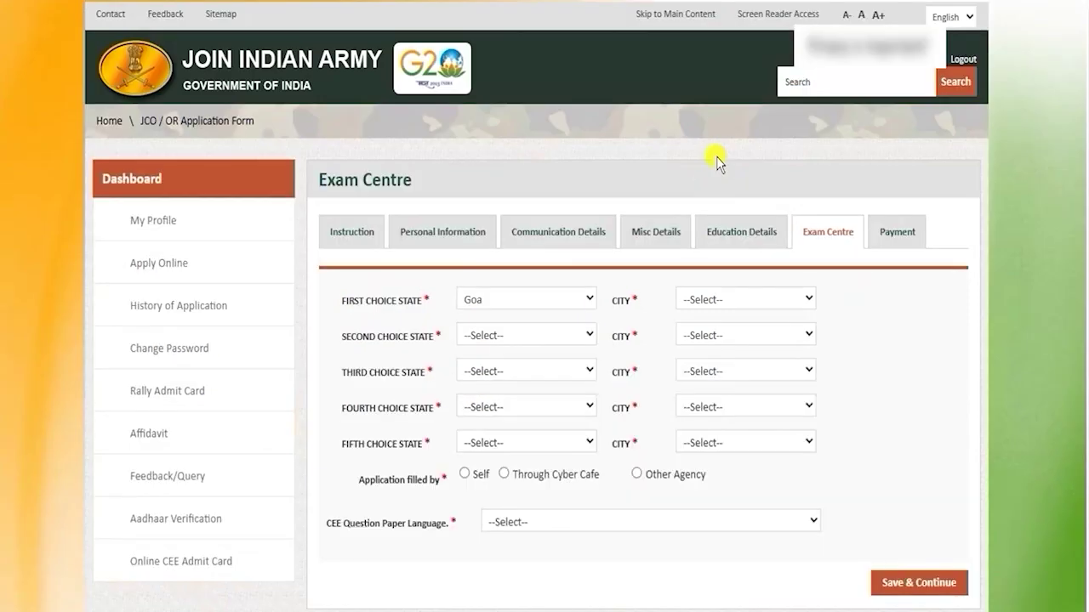
click(722, 300)
click(728, 342)
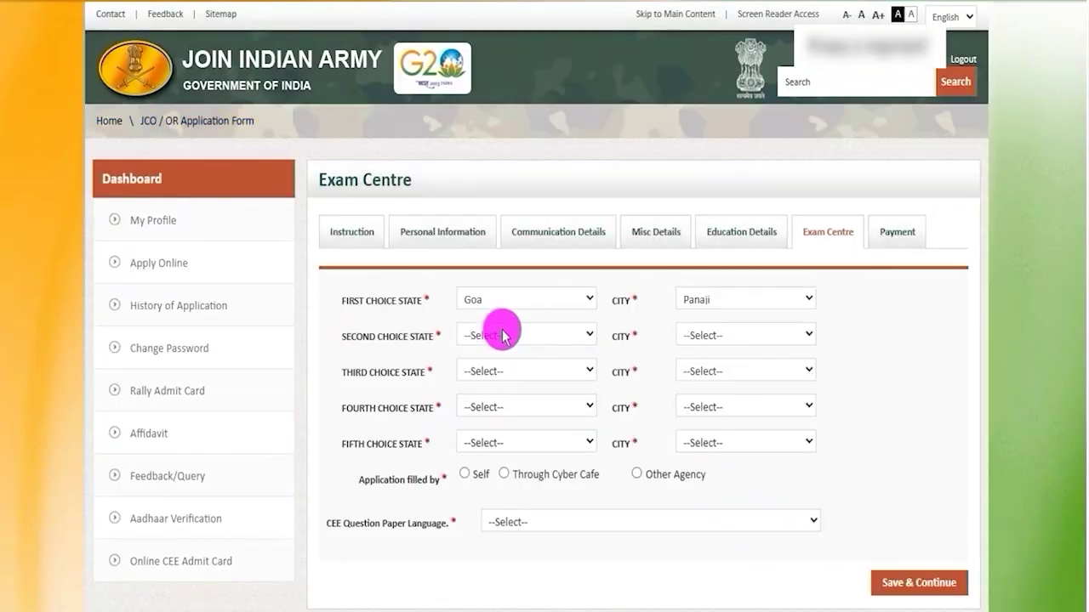
Set the second choice exam centre to the state Kerala and the city Alappuzha.
click(503, 334)
click(487, 225)
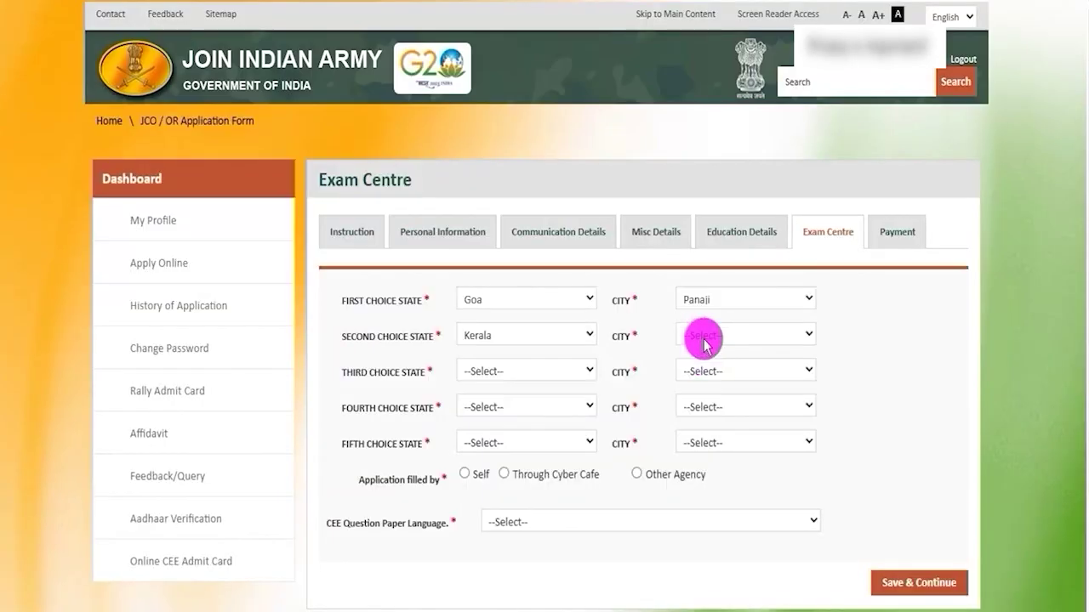
click(702, 336)
click(697, 376)
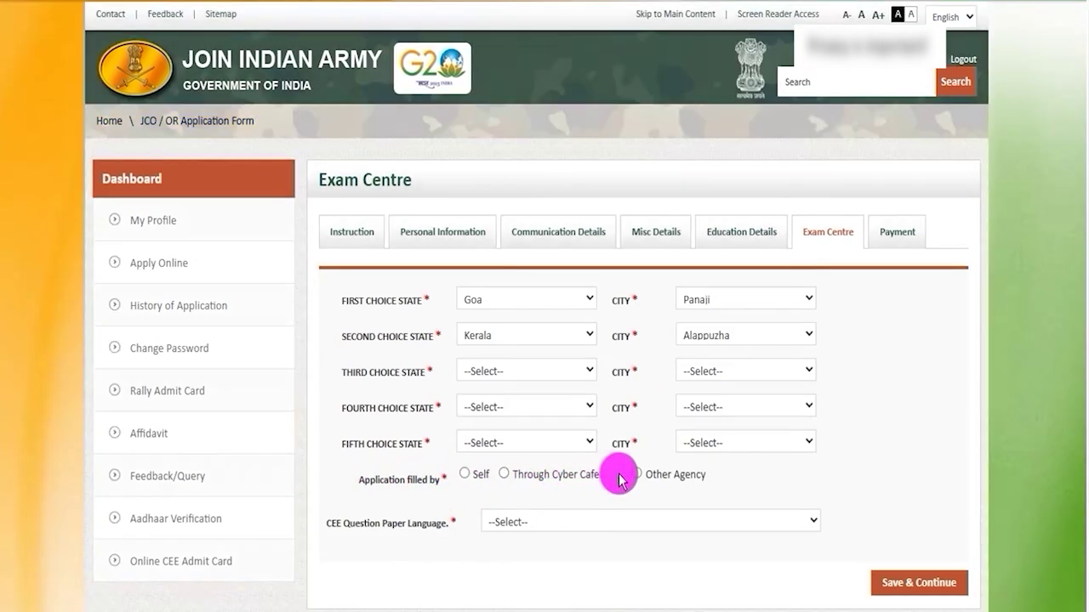
Declare the application as filled by Self, set the CEE question paper language to Hindi, and save the Exam Centre section.
scroll(510, 341, down, 2)
click(464, 335)
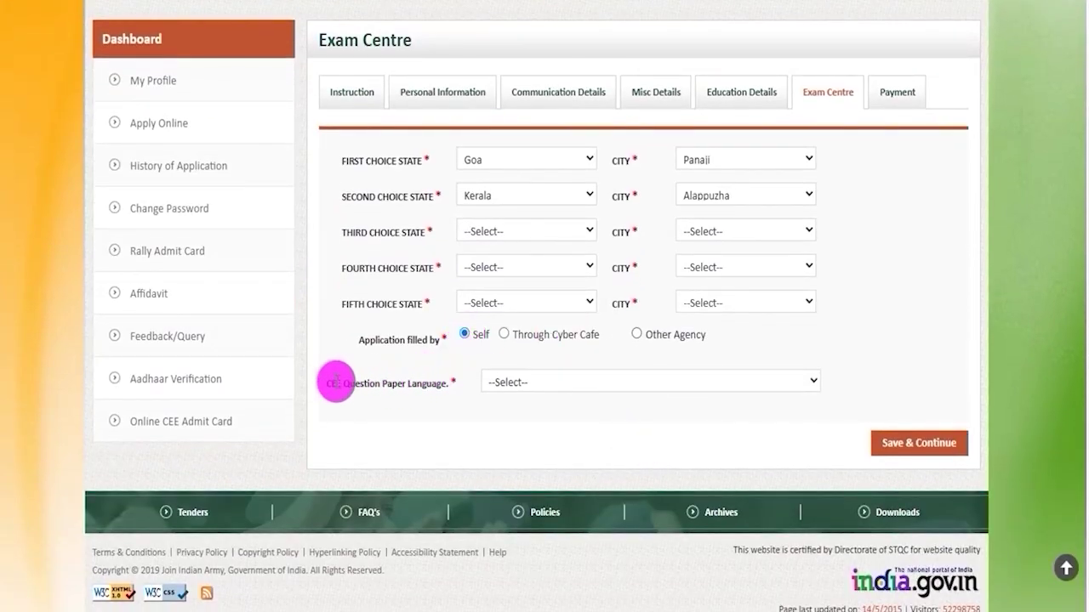
drag(337, 382, 423, 383)
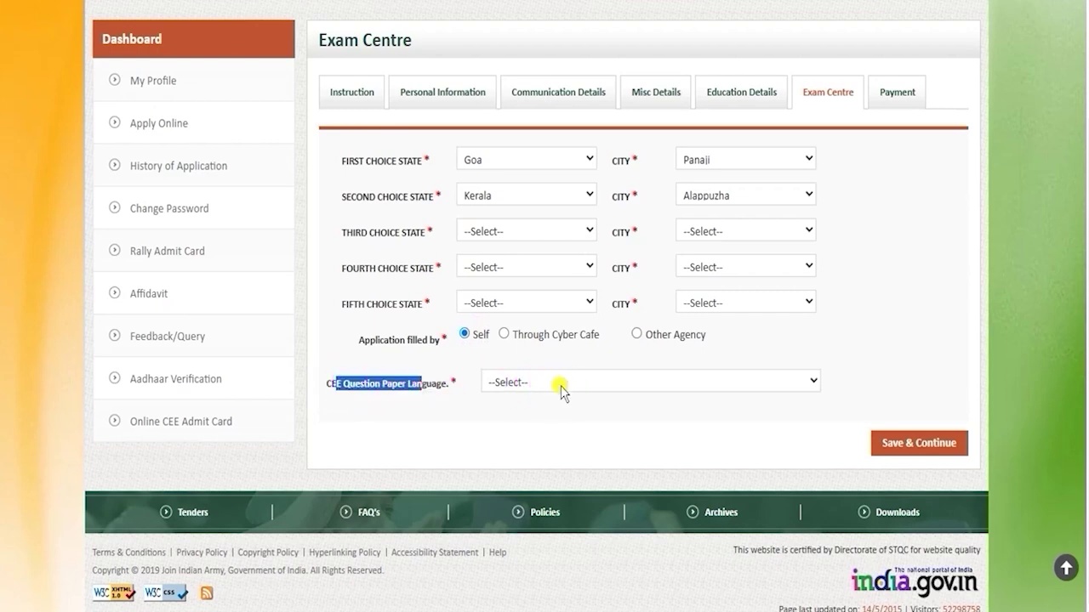
click(560, 389)
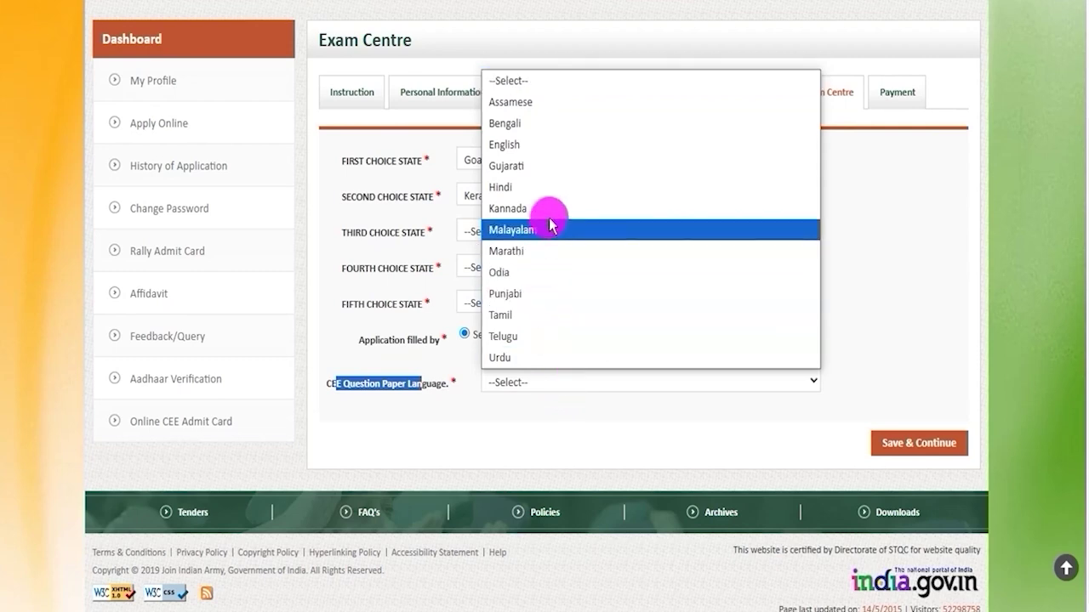
click(535, 195)
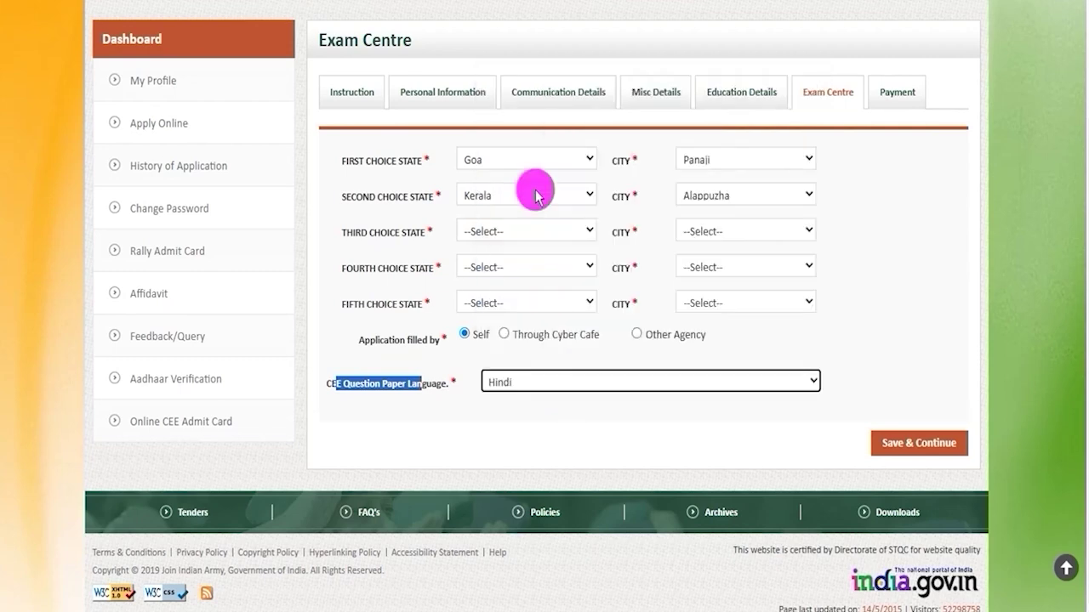
scroll(820, 440, up, 1)
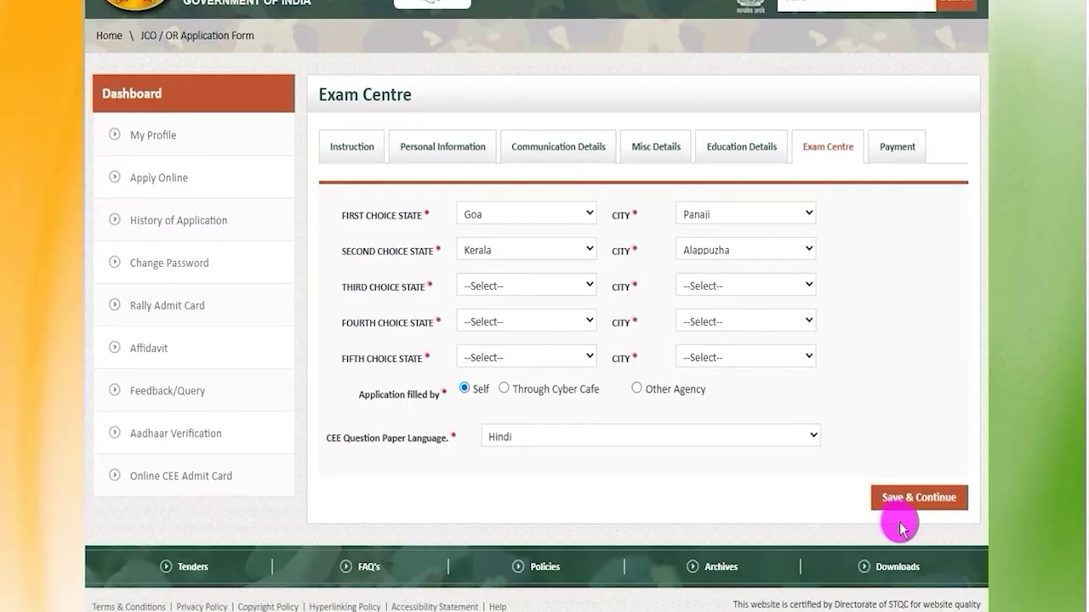
click(958, 509)
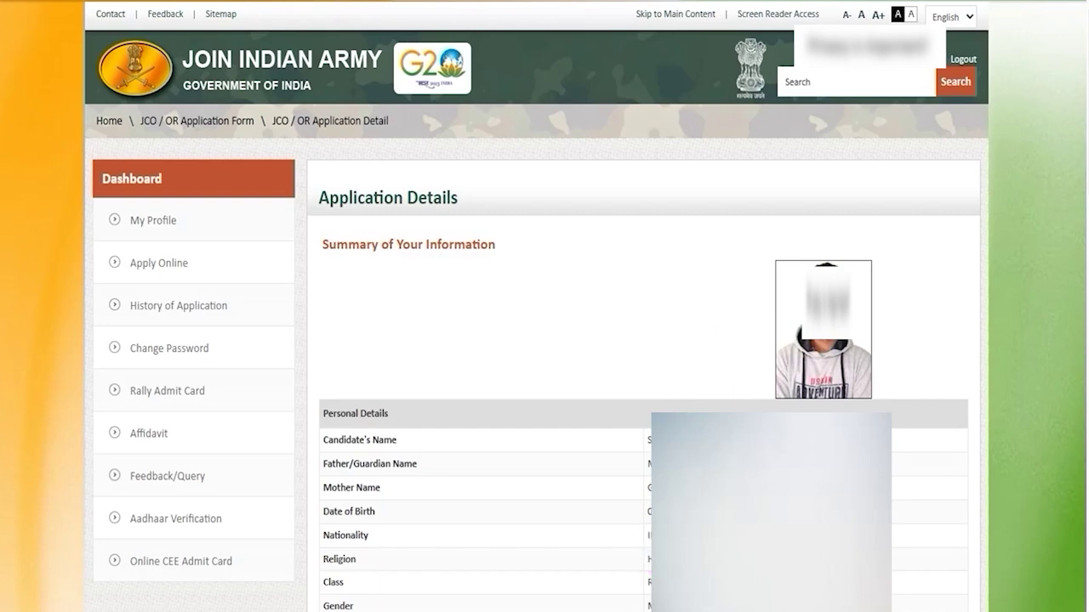
Review the application summary and proceed to the payment form to check its fee and contact fields.
scroll(870, 309, down, 15)
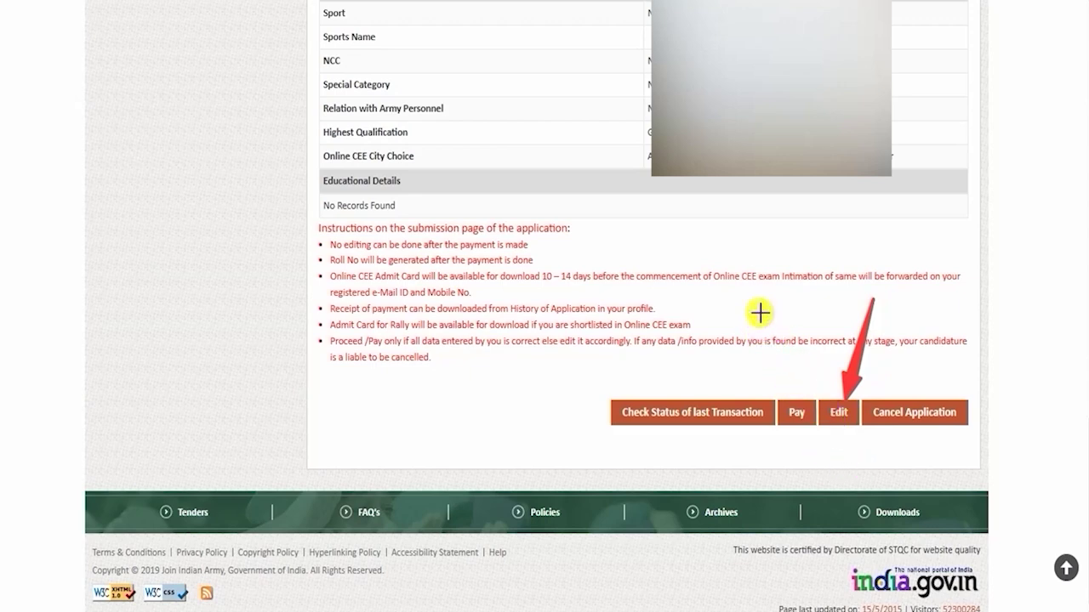
click(797, 409)
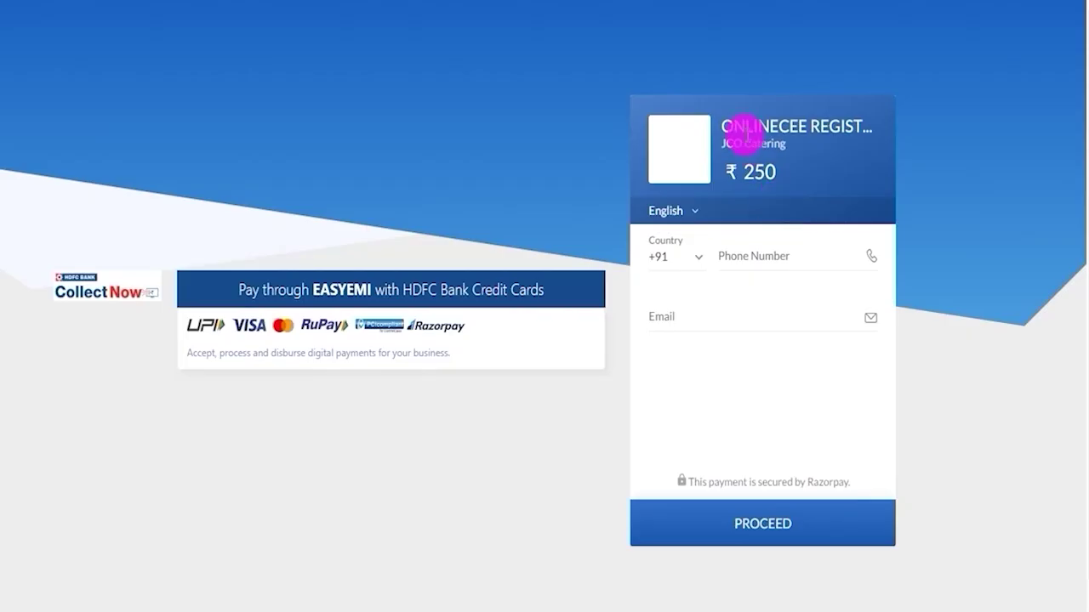
drag(722, 126, 812, 126)
drag(746, 167, 768, 175)
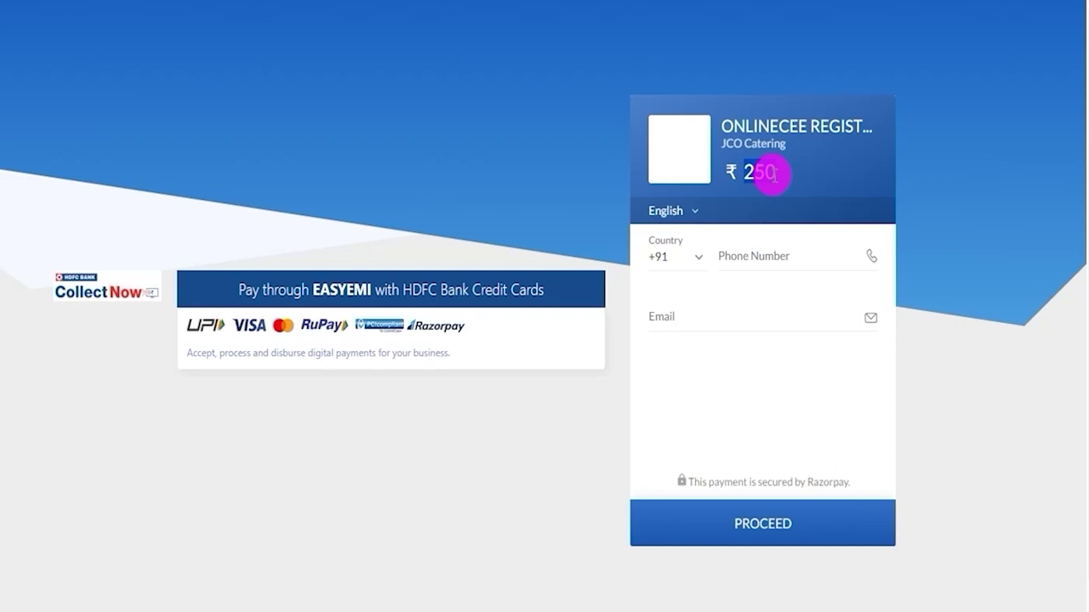
click(750, 260)
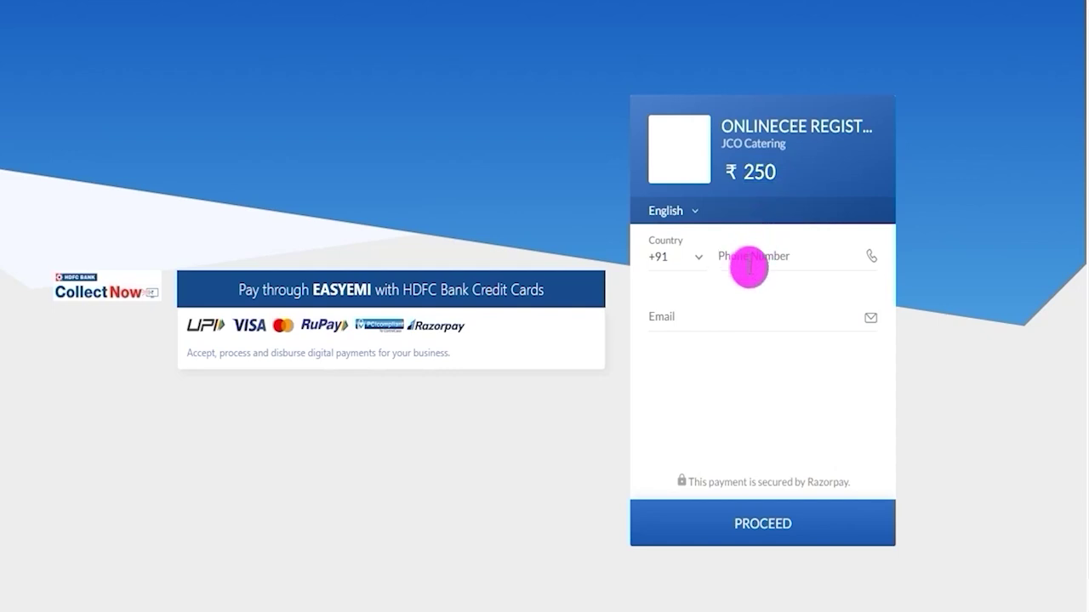
click(693, 321)
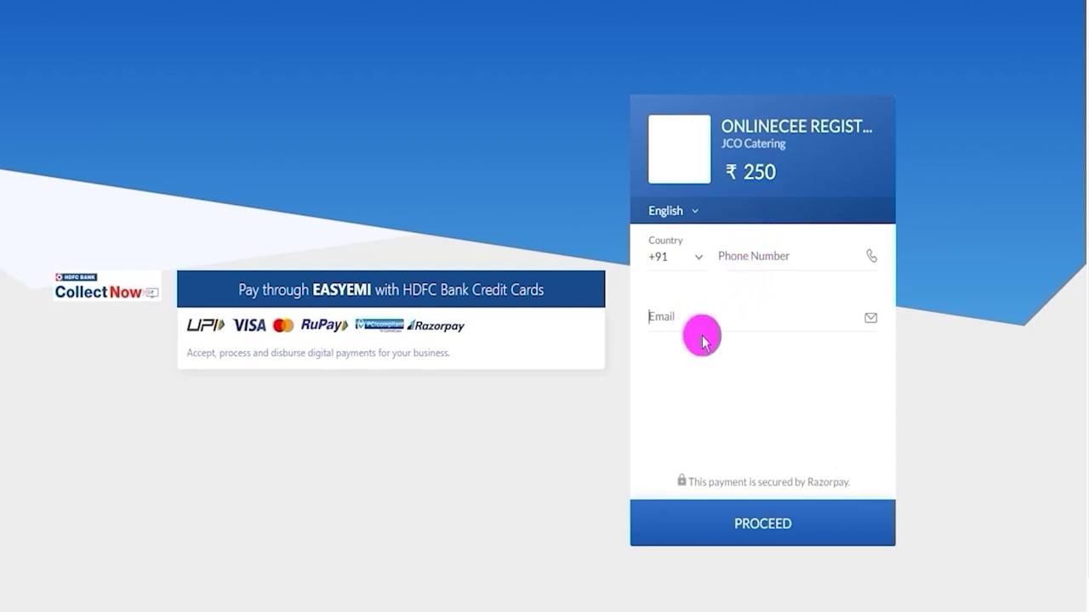